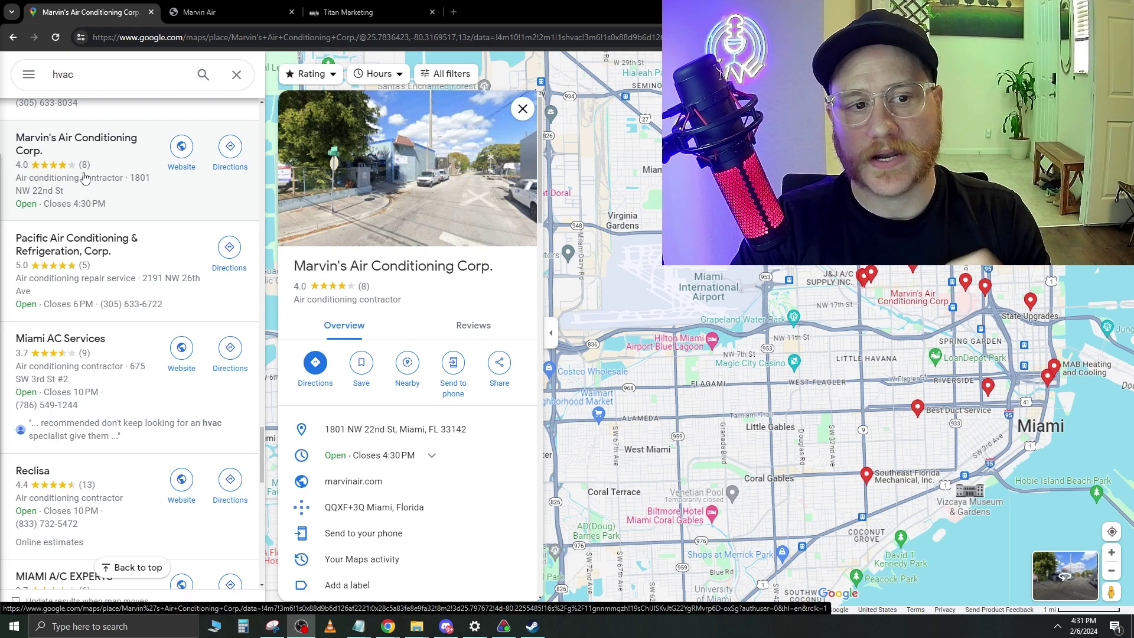
Step: Open marvinair.com in a new tab from the Marvin's Air Conditioning Corp. Google Maps listing
{"action": "scroll", "coordinate": [417, 464], "scroll_direction": "down", "scroll_amount": 5}
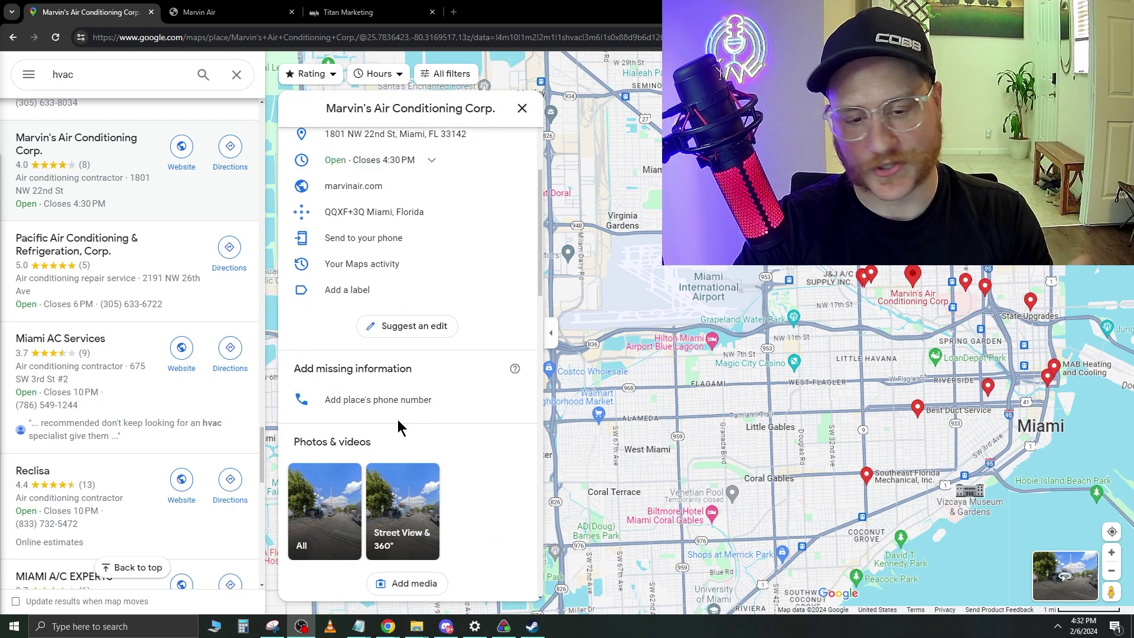
{"action": "scroll", "coordinate": [398, 420], "scroll_direction": "up", "scroll_amount": 5}
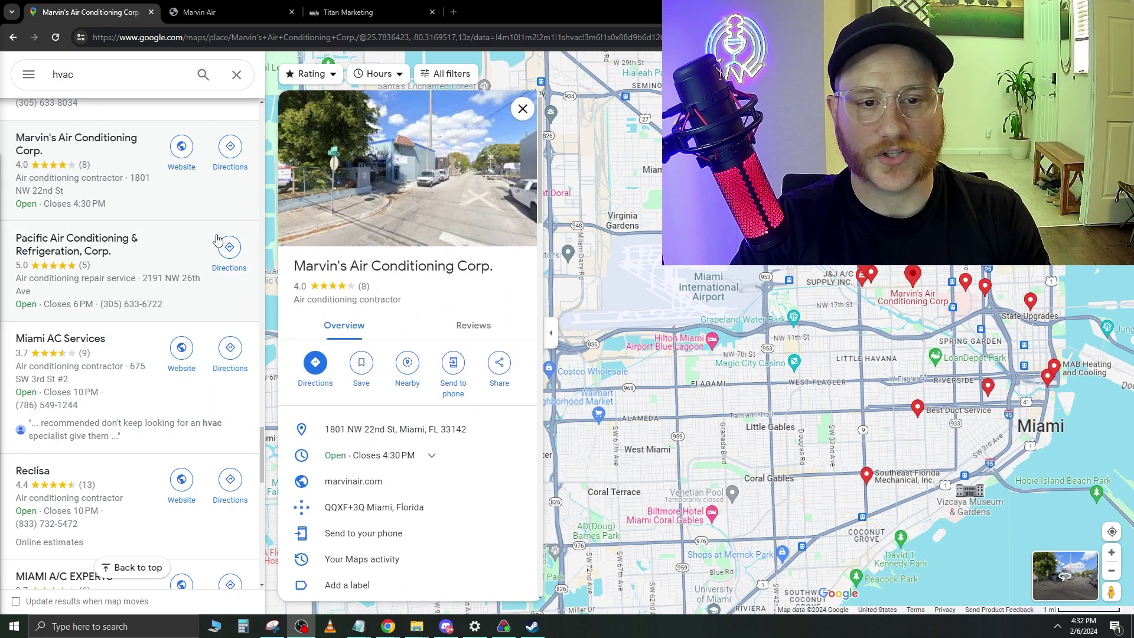
{"action": "left_click", "coordinate": [183, 146]}
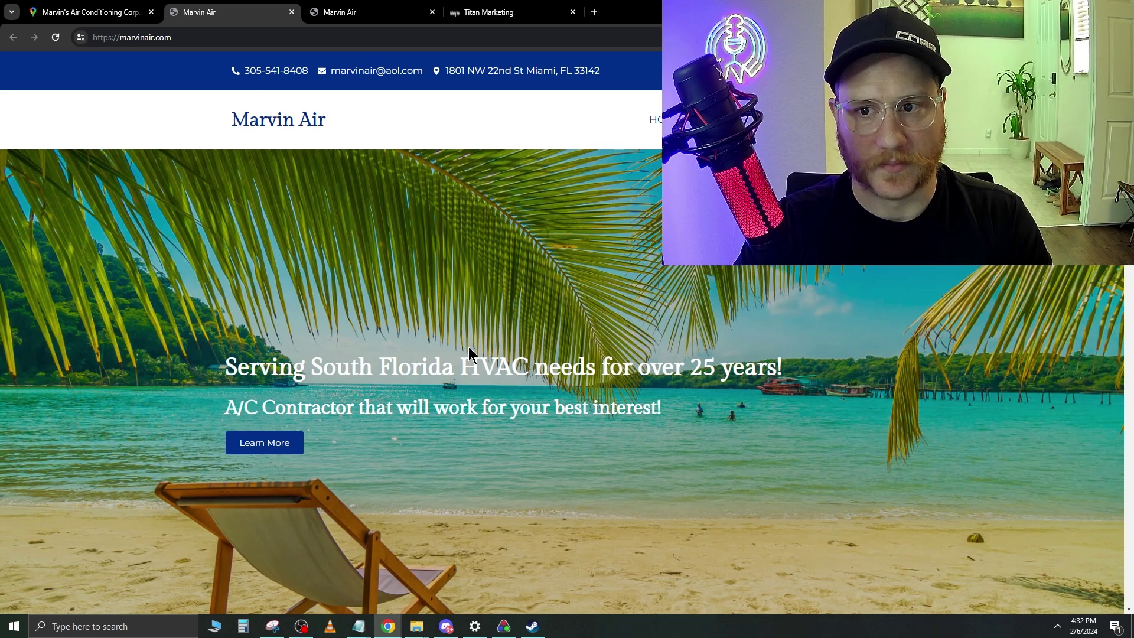
{"action": "left_click", "coordinate": [273, 442]}
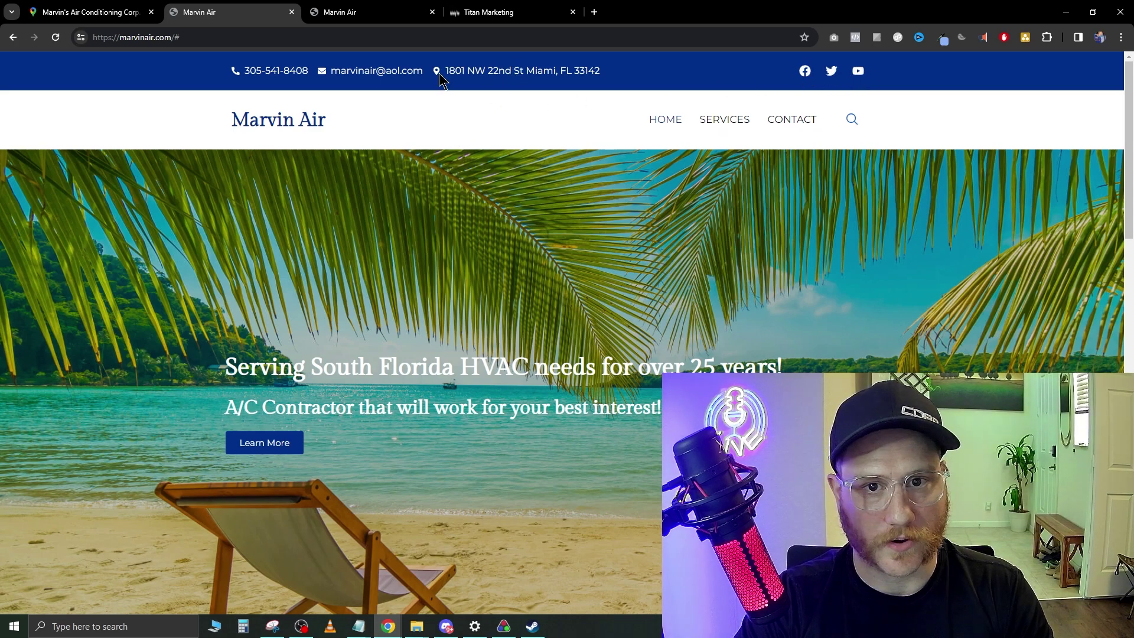
{"action": "left_click_drag", "start_coordinate": [440, 76], "coordinate": [592, 67]}
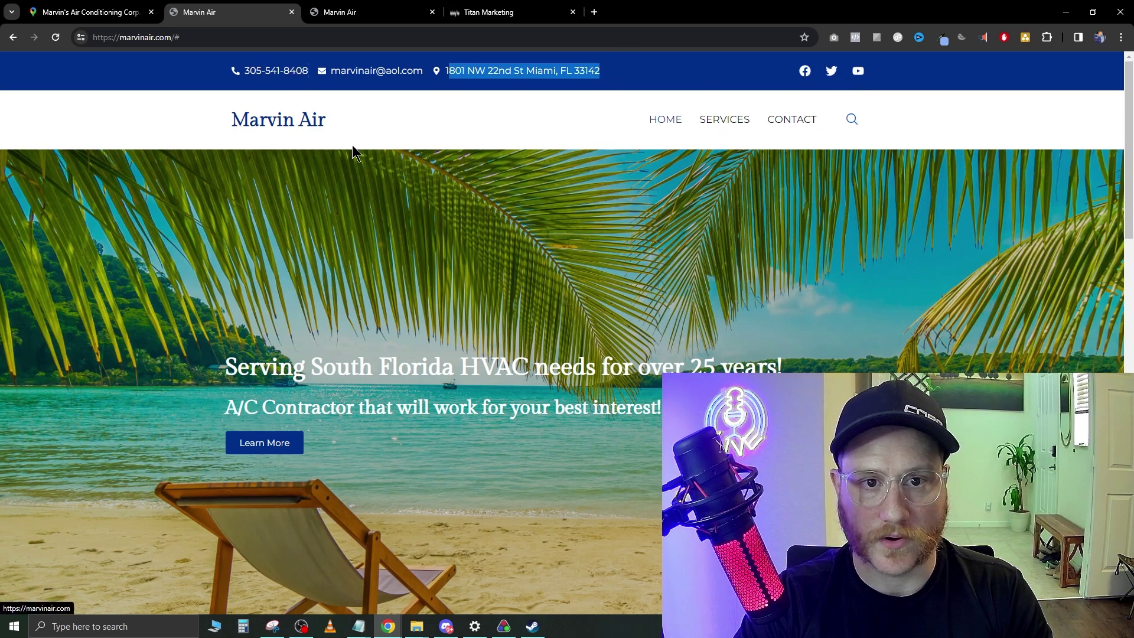
{"action": "left_click", "coordinate": [329, 81]}
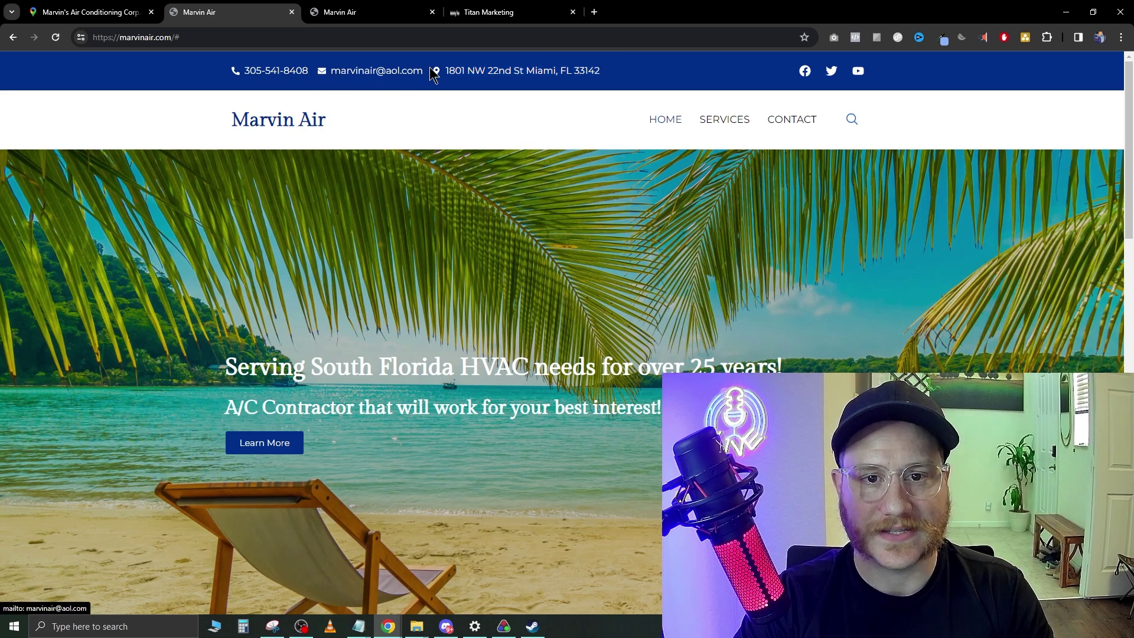
{"action": "left_click_drag", "start_coordinate": [422, 71], "coordinate": [376, 72]}
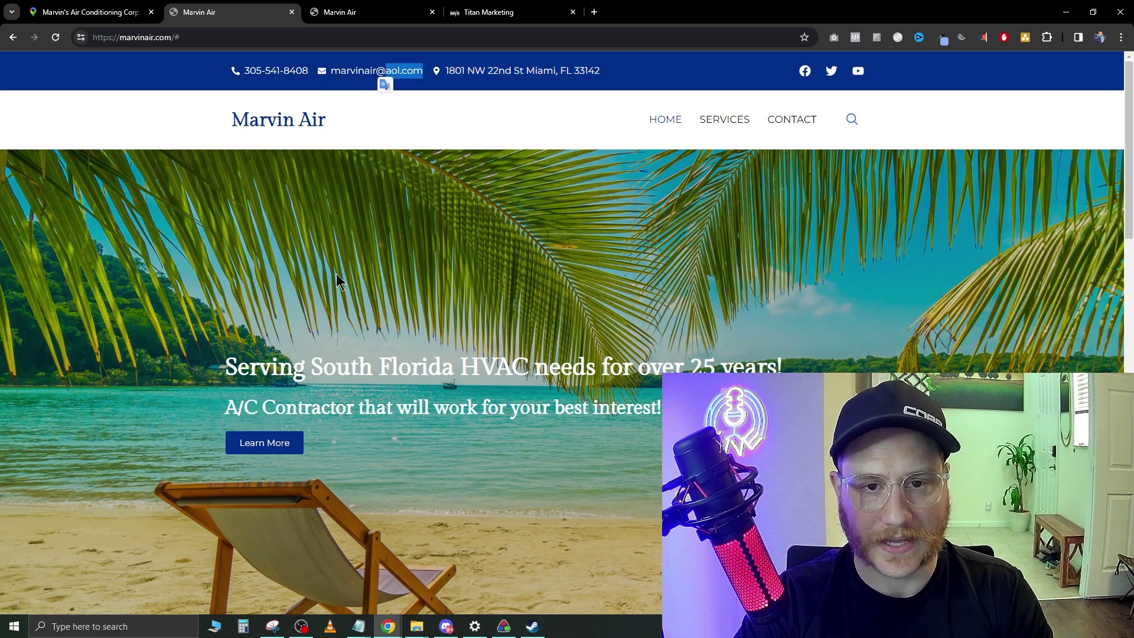
{"action": "left_click", "coordinate": [395, 144]}
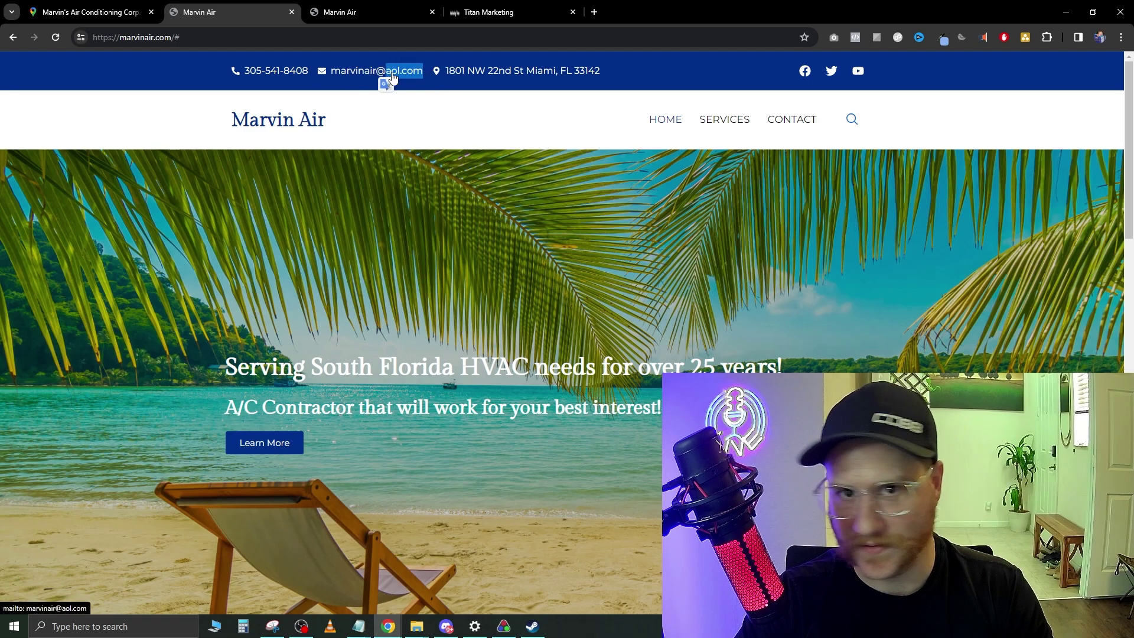
{"action": "scroll", "coordinate": [544, 268], "scroll_direction": "down", "scroll_amount": 10}
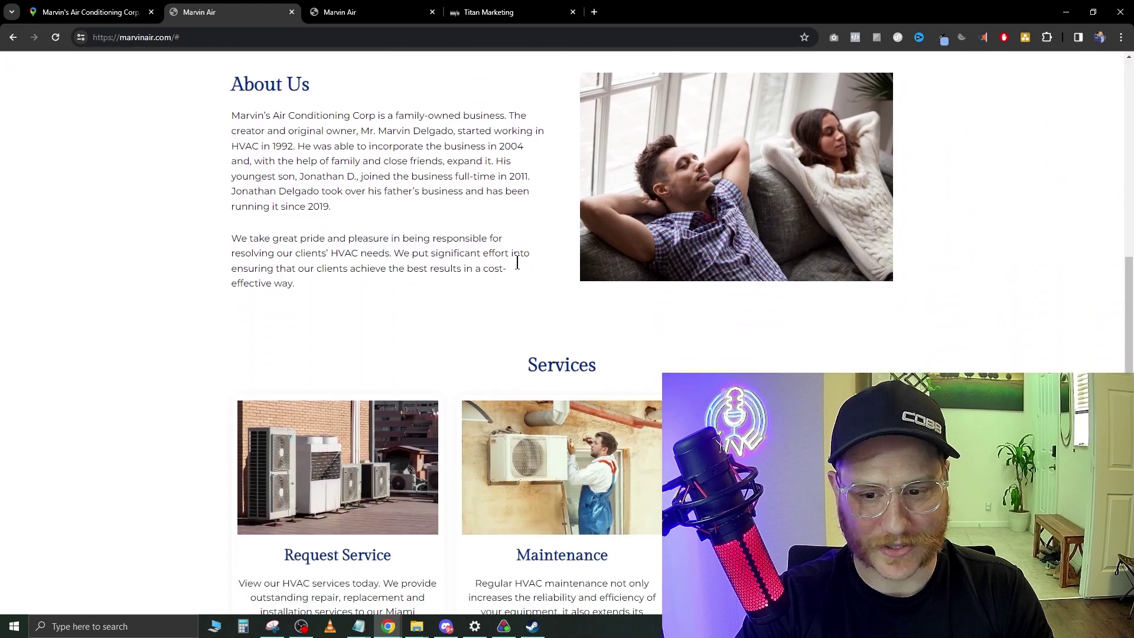
{"action": "scroll", "coordinate": [517, 262], "scroll_direction": "down", "scroll_amount": 3}
{"action": "scroll", "coordinate": [453, 253], "scroll_direction": "up", "scroll_amount": 4}
{"action": "left_click_drag", "start_coordinate": [231, 147], "coordinate": [437, 354]}
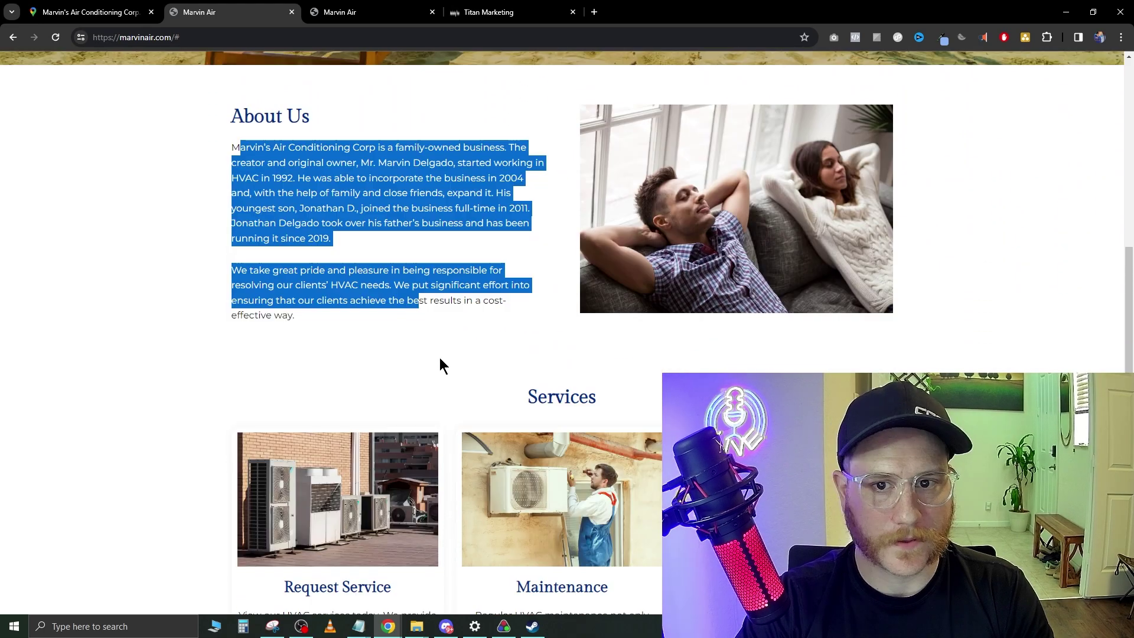
{"action": "left_click", "coordinate": [358, 244]}
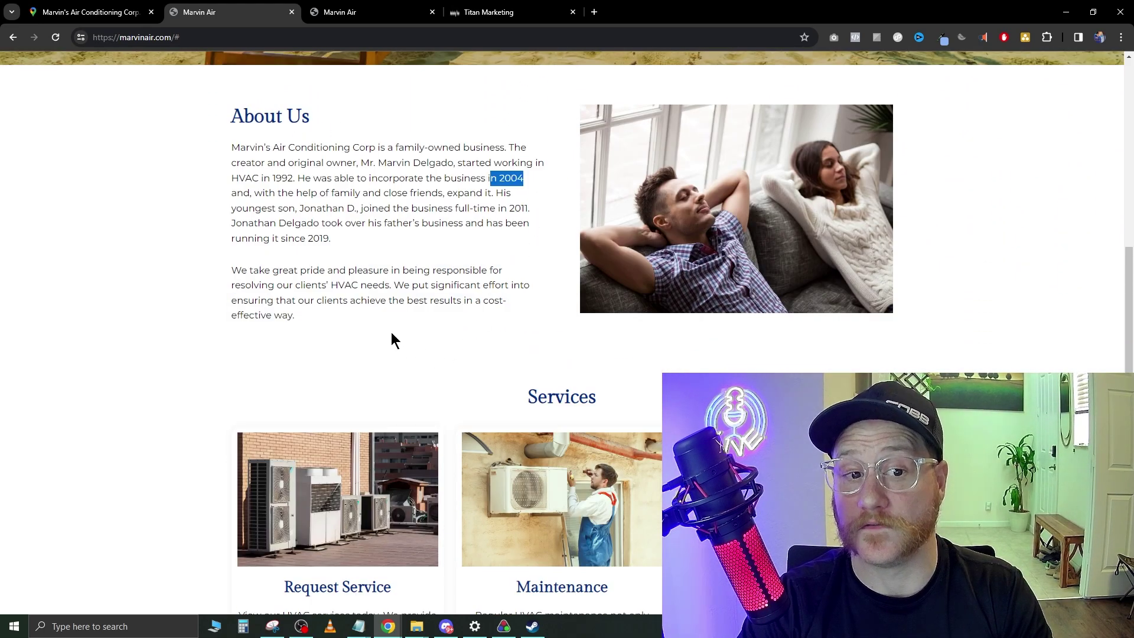
{"action": "scroll", "coordinate": [366, 326], "scroll_direction": "up", "scroll_amount": 3}
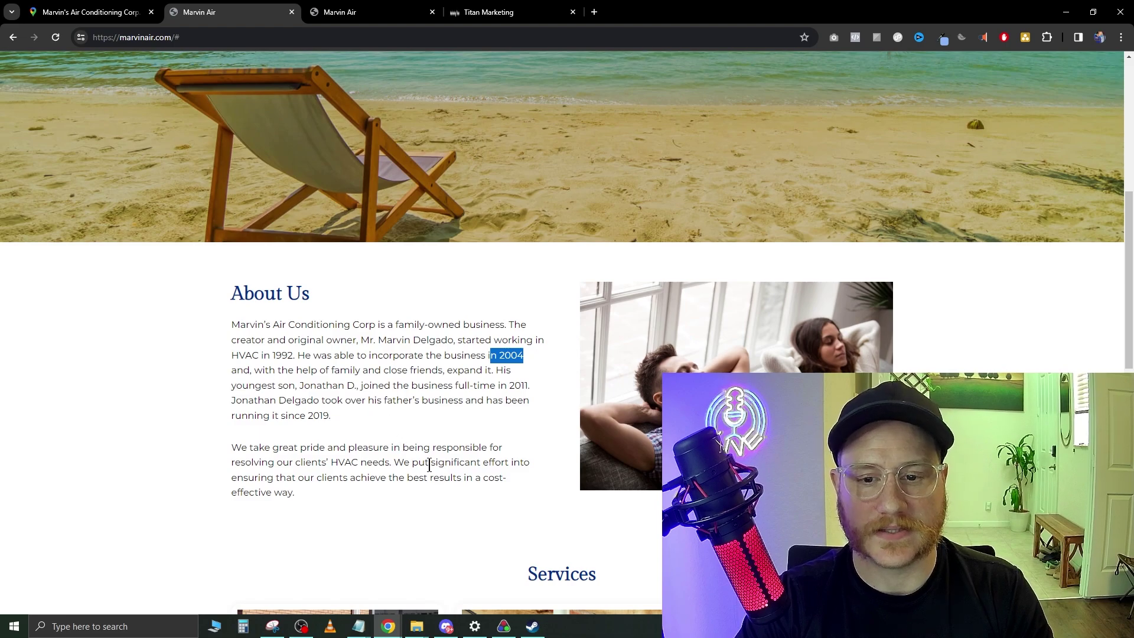
{"action": "scroll", "coordinate": [431, 454], "scroll_direction": "down", "scroll_amount": 10}
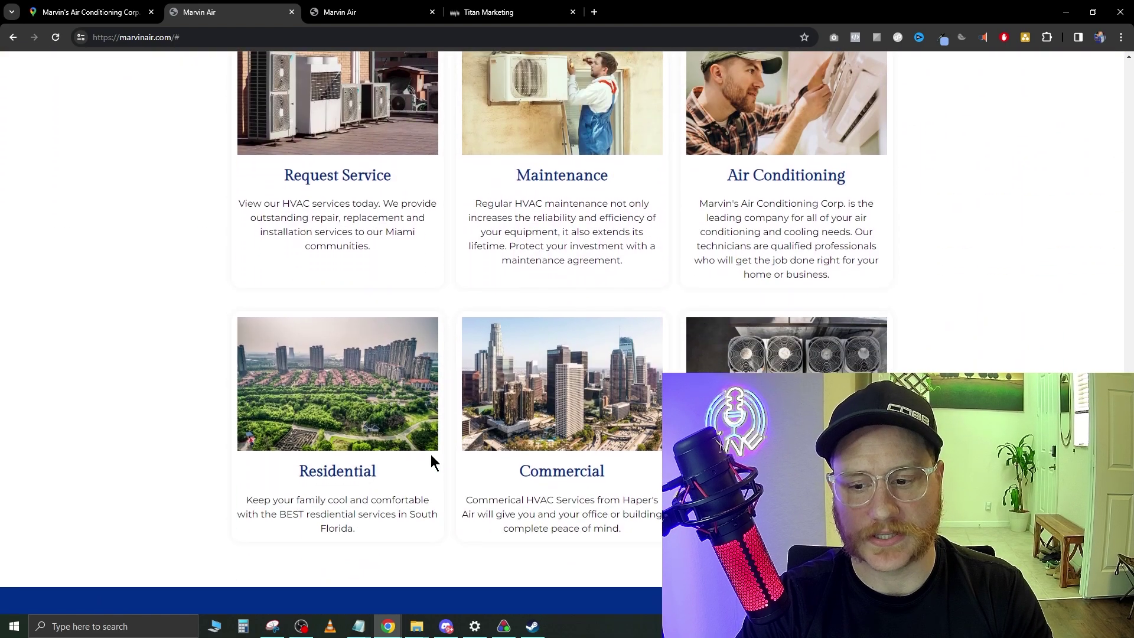
{"action": "scroll", "coordinate": [366, 203], "scroll_direction": "up", "scroll_amount": 2}
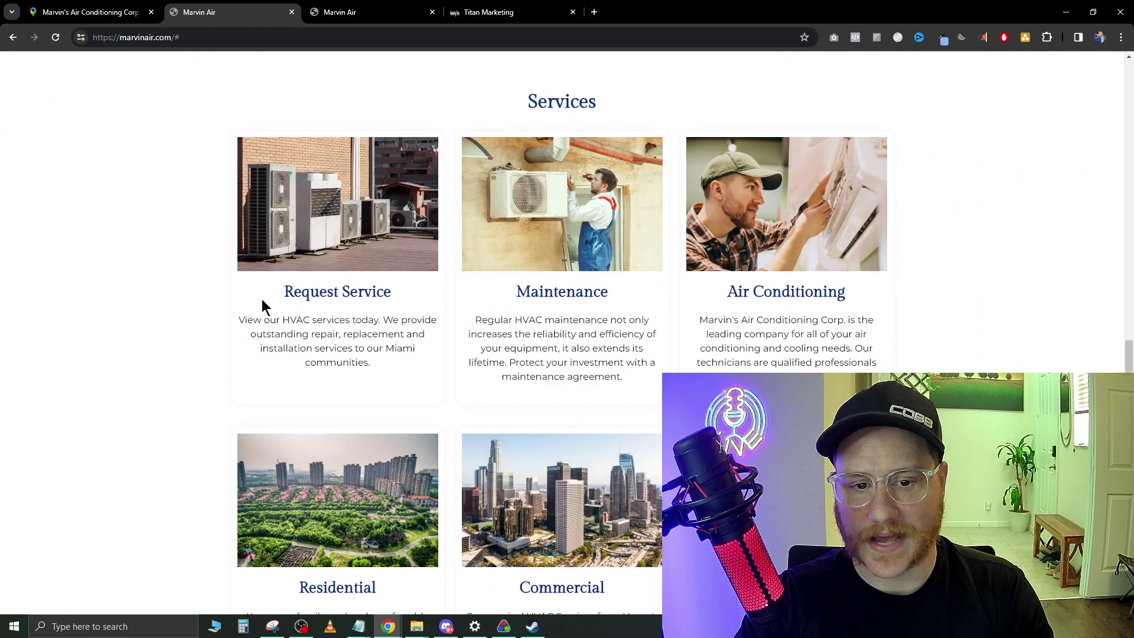
{"action": "left_click_drag", "start_coordinate": [262, 302], "coordinate": [358, 334]}
{"action": "double_click", "coordinate": [344, 295]}
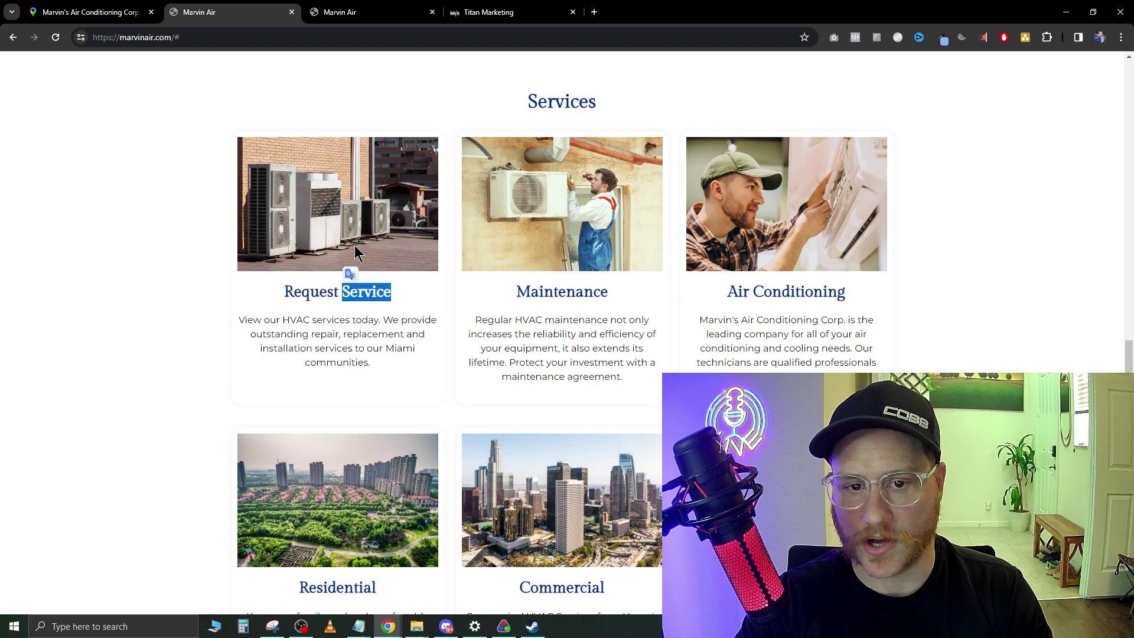
{"action": "left_click", "coordinate": [201, 279]}
{"action": "scroll", "coordinate": [479, 383], "scroll_direction": "down", "scroll_amount": 1}
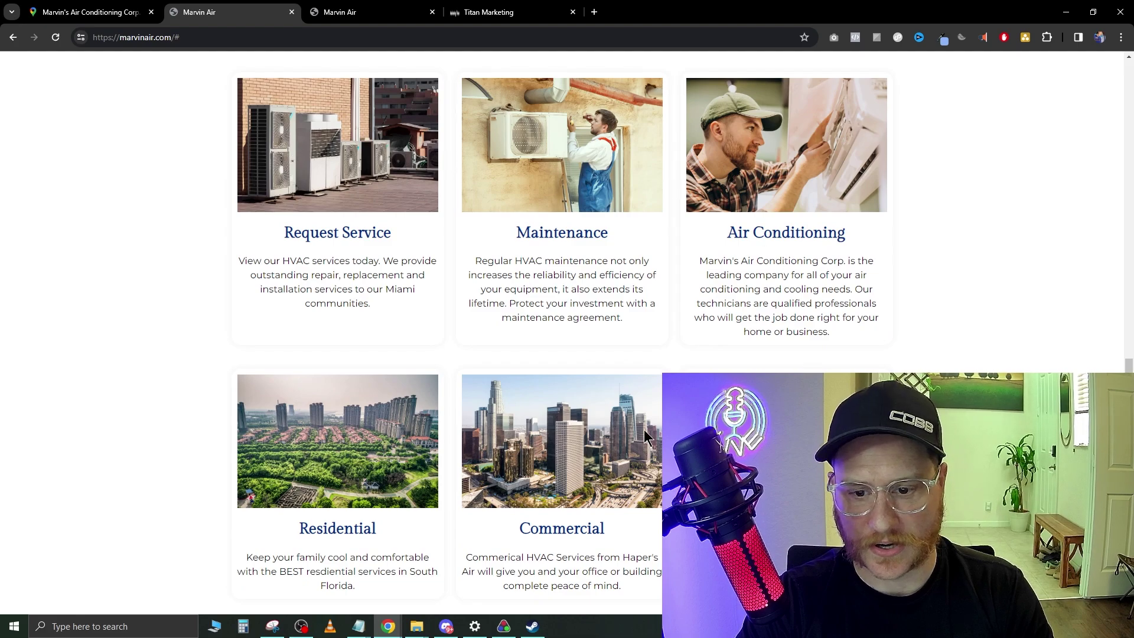
{"action": "scroll", "coordinate": [646, 432], "scroll_direction": "down", "scroll_amount": 3}
{"action": "scroll", "coordinate": [646, 418], "scroll_direction": "up", "scroll_amount": 3}
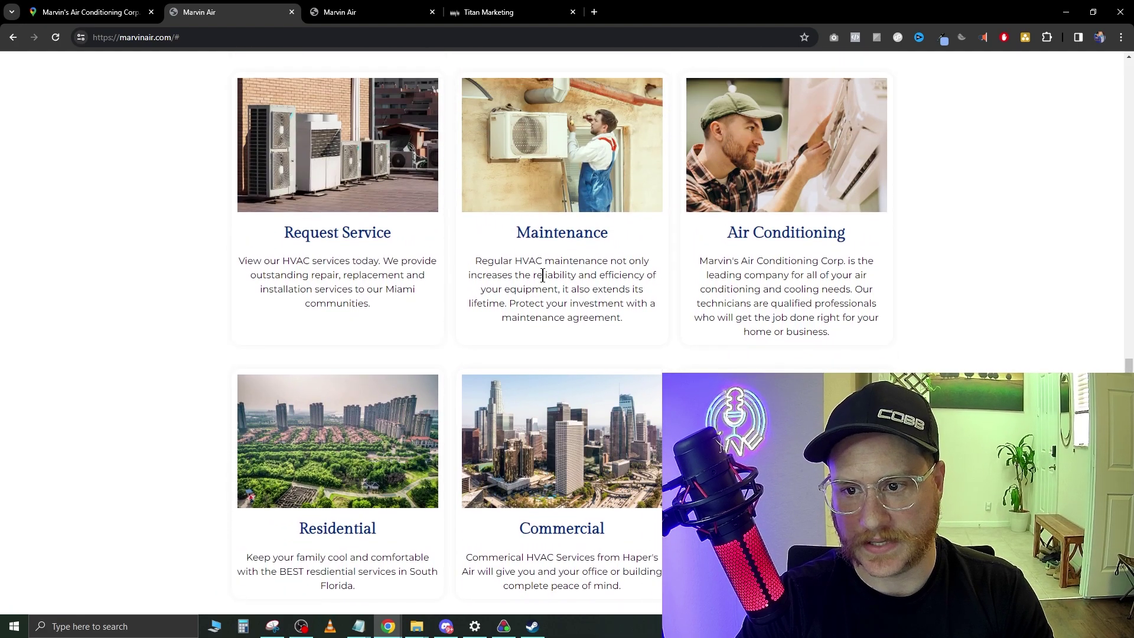
{"action": "scroll", "coordinate": [501, 289], "scroll_direction": "down", "scroll_amount": 3}
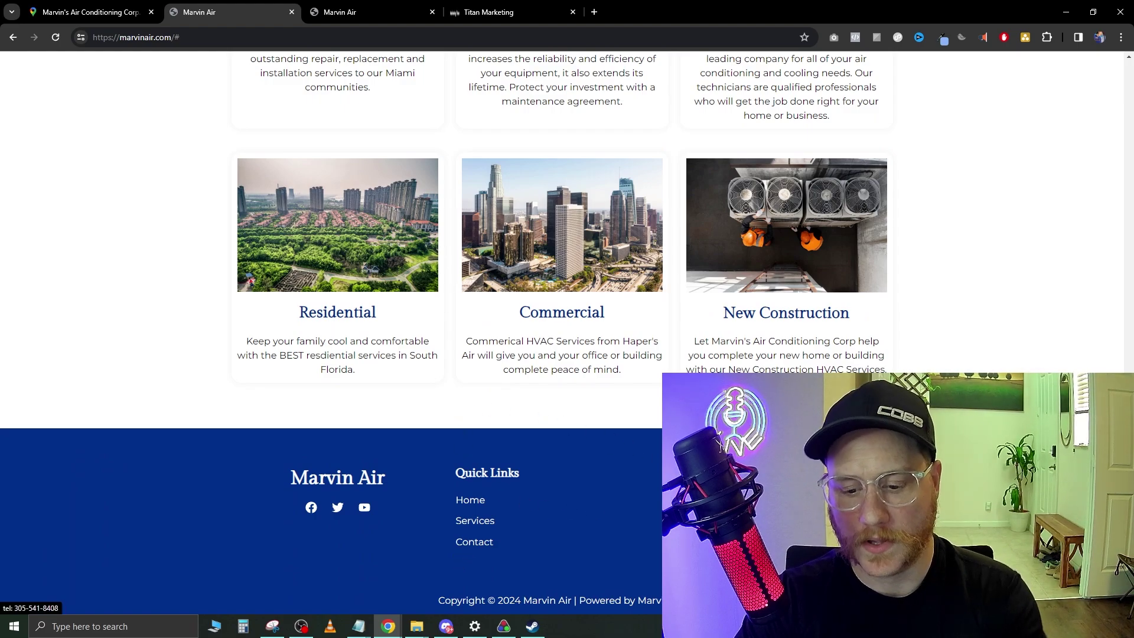
Step: Show the Marvin Air homepage full-screen, toggling developer tools open and closed, and highlight the 2024 copyright
{"action": "key", "text": "F11"}
{"action": "key", "text": "F12"}
{"action": "key", "text": "F11"}
{"action": "scroll", "coordinate": [473, 344], "scroll_direction": "down", "scroll_amount": 10}
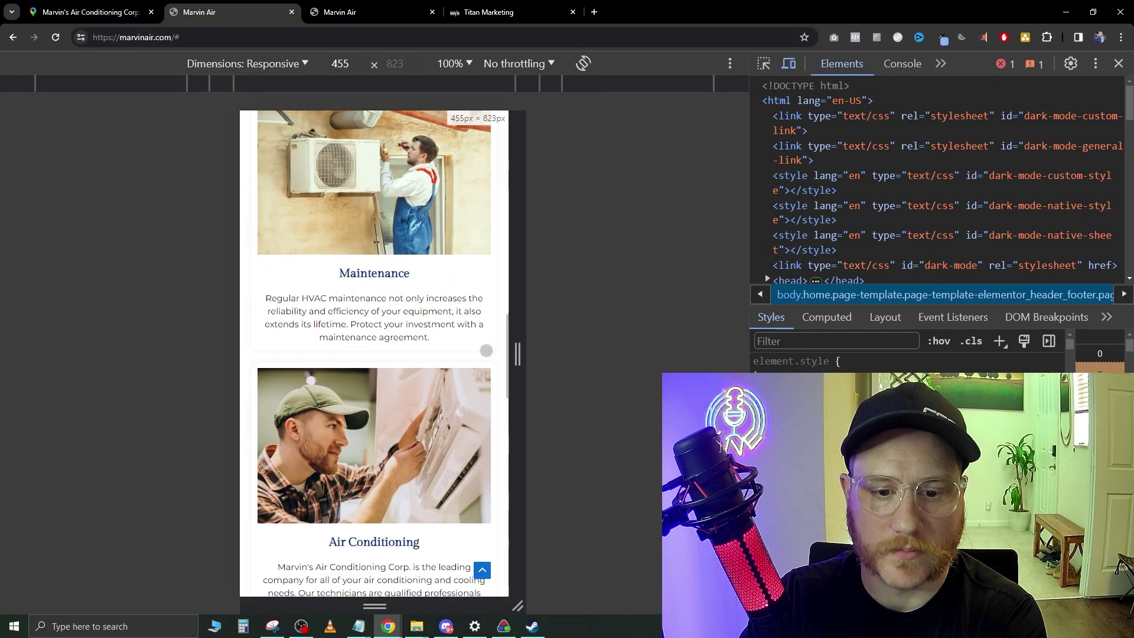
{"action": "key", "text": "F11"}
{"action": "key", "text": "F12"}
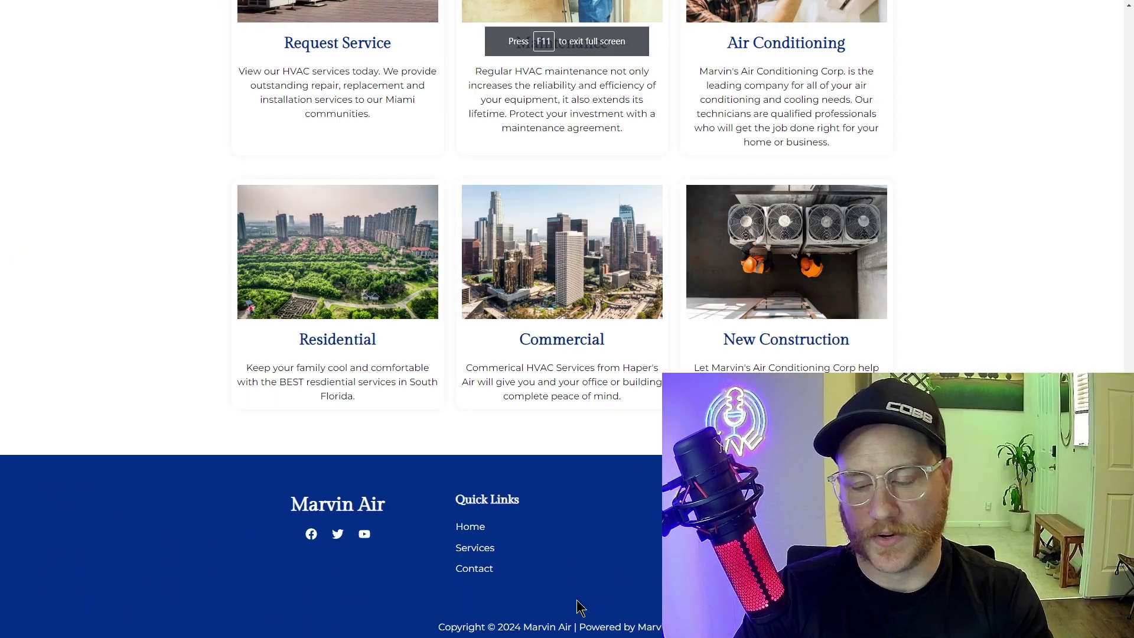
{"action": "left_click_drag", "start_coordinate": [501, 621], "coordinate": [529, 633]}
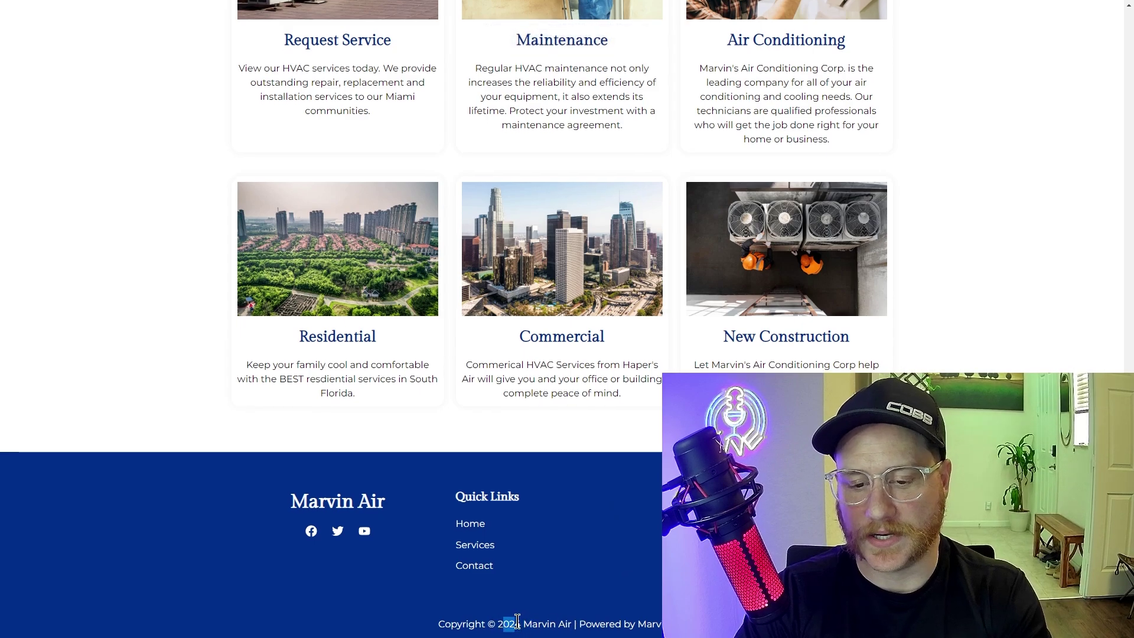
{"action": "scroll", "coordinate": [327, 280], "scroll_direction": "up", "scroll_amount": 20}
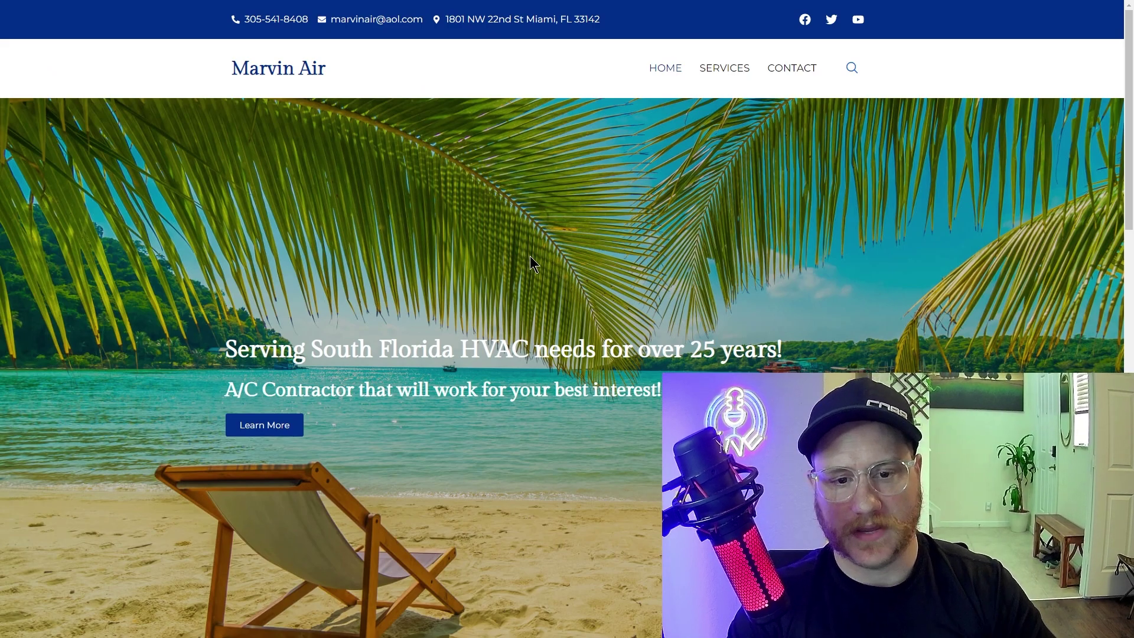
Step: Highlight the hero headline, then go to Marvin Air's Services page with its service cards
{"action": "left_click_drag", "start_coordinate": [238, 348], "coordinate": [664, 395]}
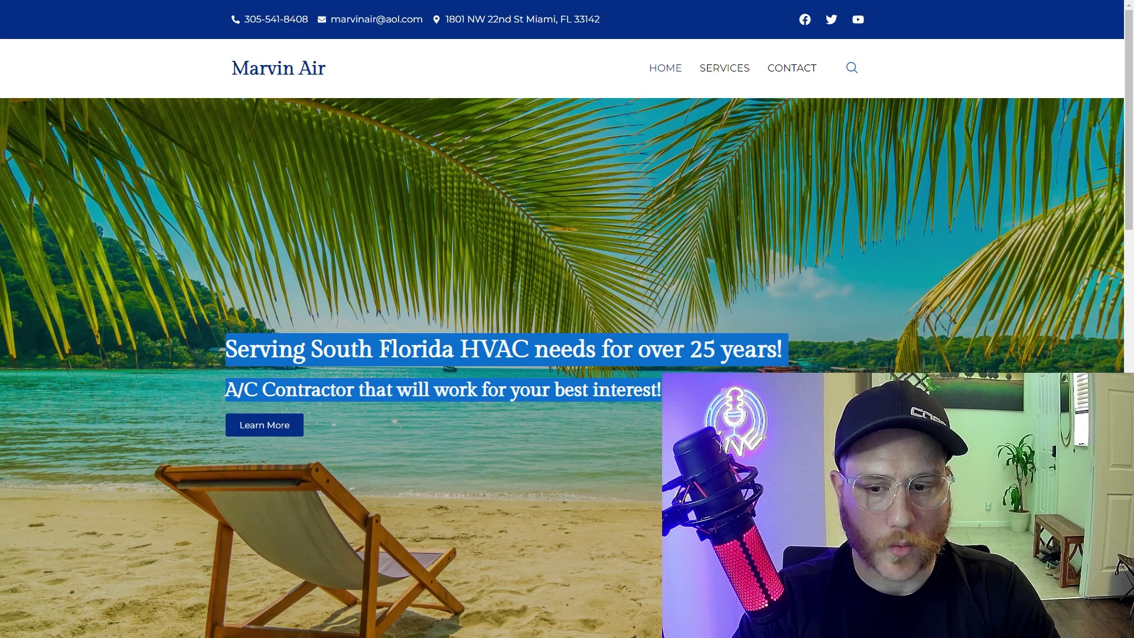
{"action": "left_click", "coordinate": [559, 269]}
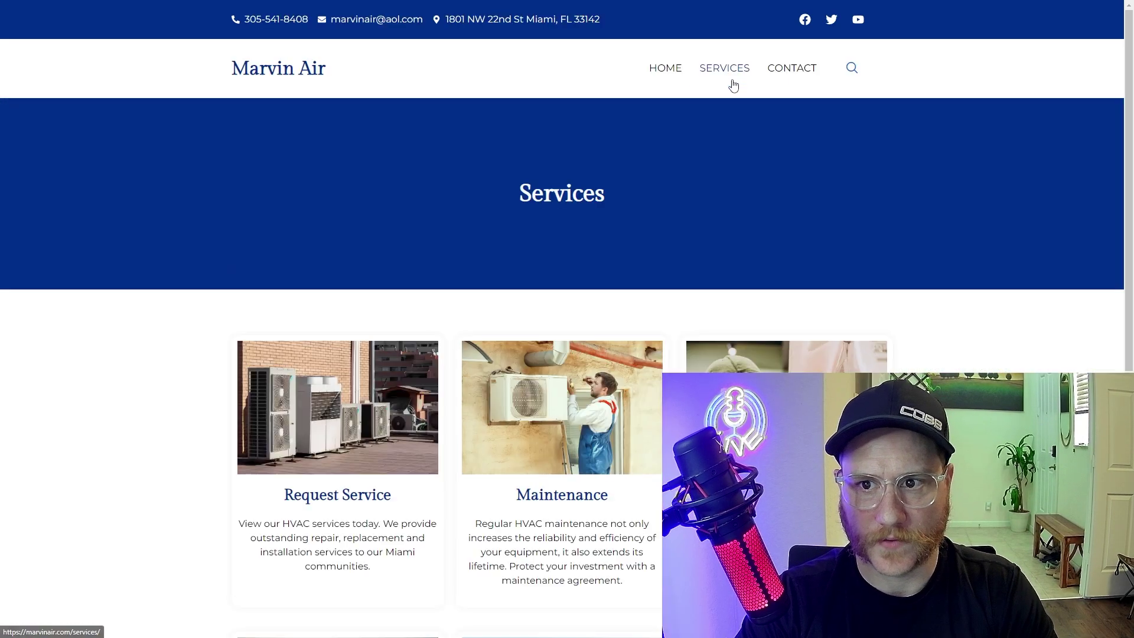
{"action": "scroll", "coordinate": [304, 198], "scroll_direction": "down", "scroll_amount": 8}
{"action": "scroll", "coordinate": [303, 198], "scroll_direction": "up", "scroll_amount": 8}
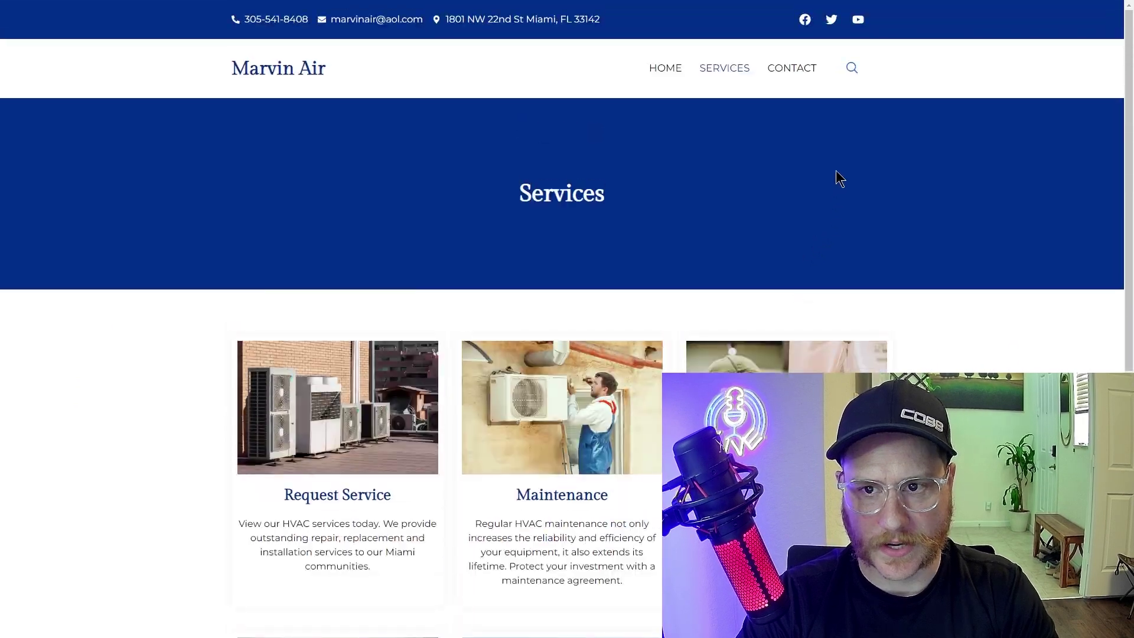
Step: Go to the Contact page, dismiss autofill on First Name, and highlight the Let's Talk heading
{"action": "left_click", "coordinate": [800, 75]}
{"action": "scroll", "coordinate": [365, 366], "scroll_direction": "down", "scroll_amount": 3}
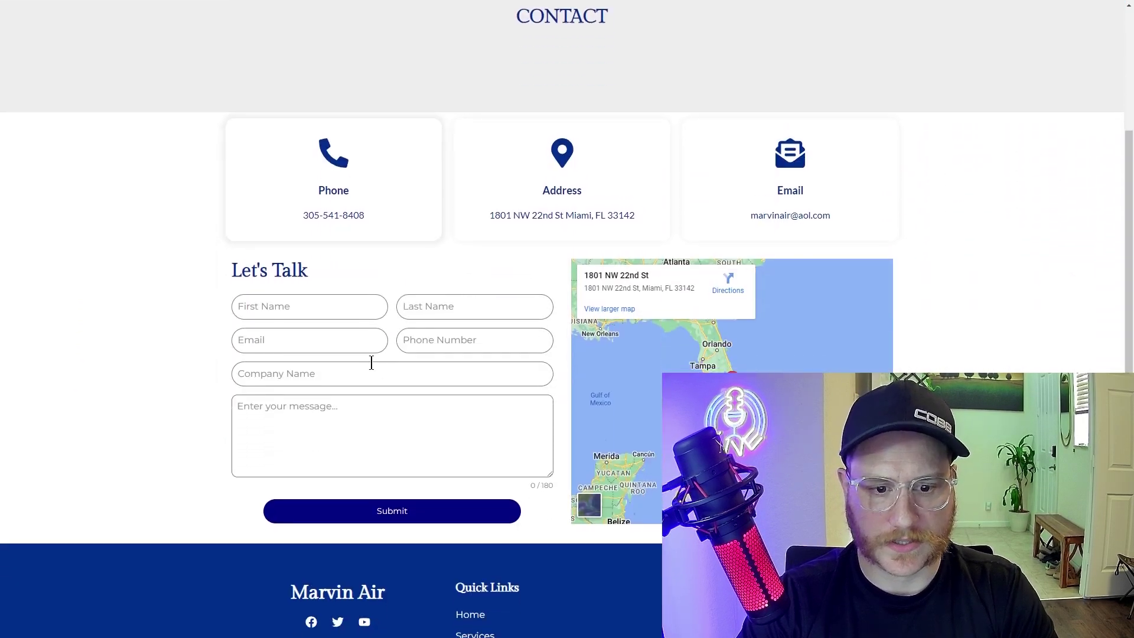
{"action": "left_click", "coordinate": [278, 303]}
{"action": "left_click", "coordinate": [433, 438]}
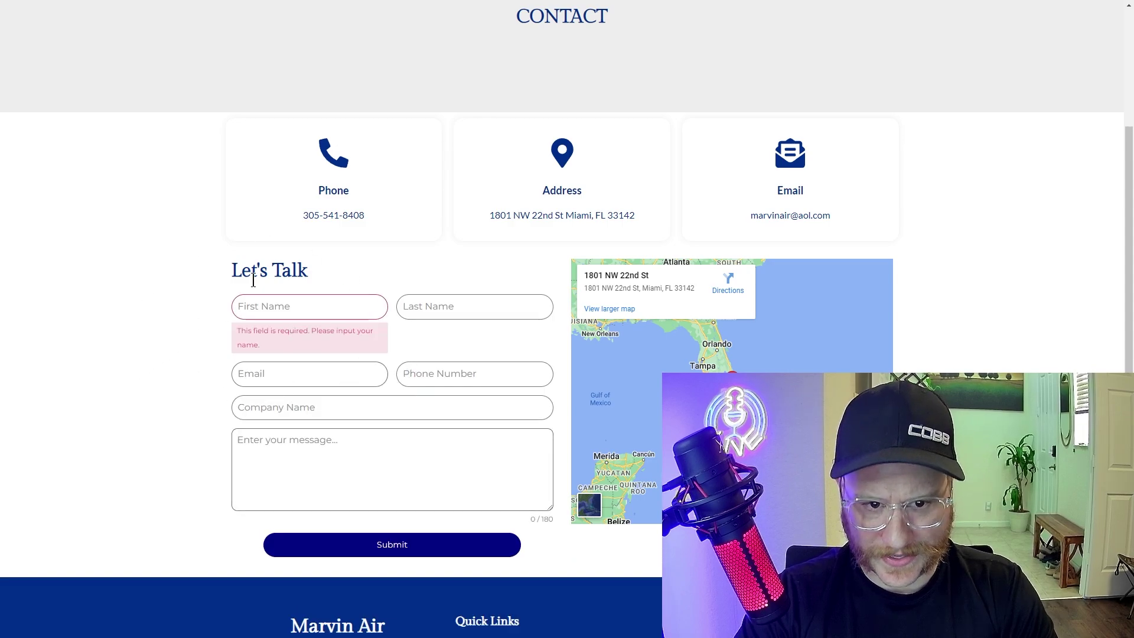
{"action": "left_click_drag", "start_coordinate": [254, 280], "coordinate": [359, 291]}
{"action": "left_click", "coordinate": [393, 455]}
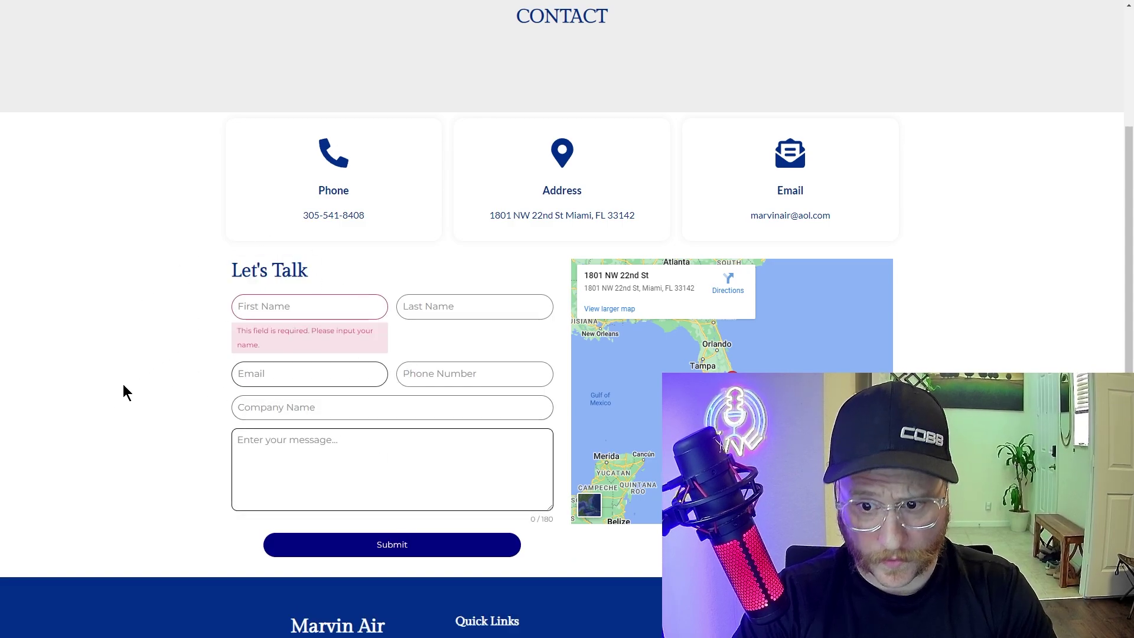
Step: Focus First Name and dismiss Chrome's autofill suggestions, leaving the contact form empty
{"action": "left_click", "coordinate": [285, 307]}
{"action": "left_click", "coordinate": [177, 371]}
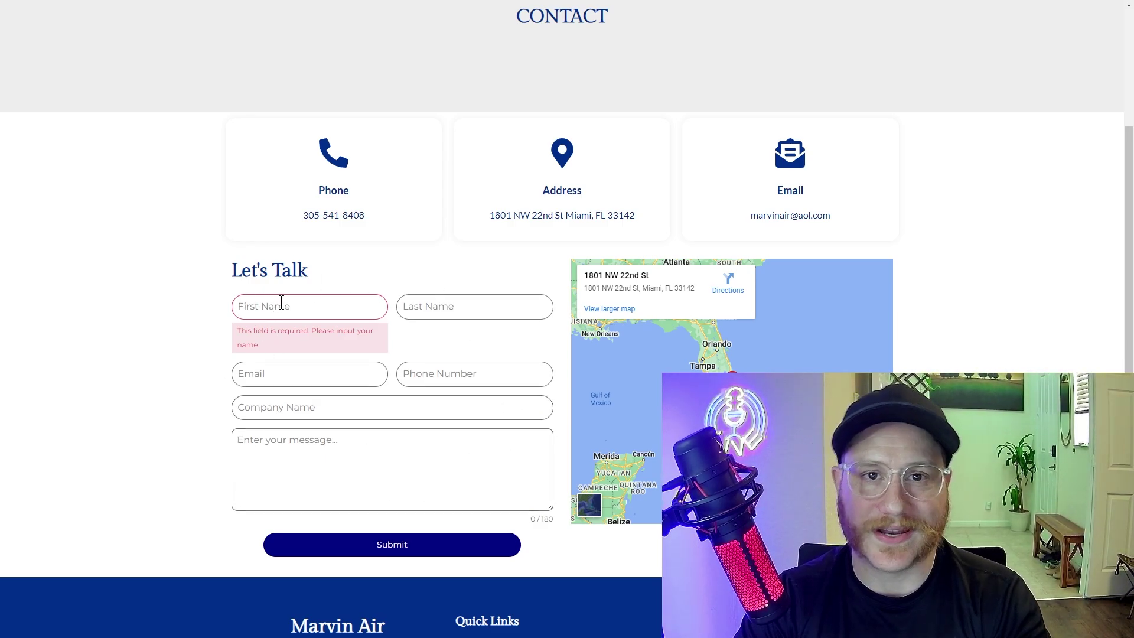
{"action": "left_click", "coordinate": [313, 307]}
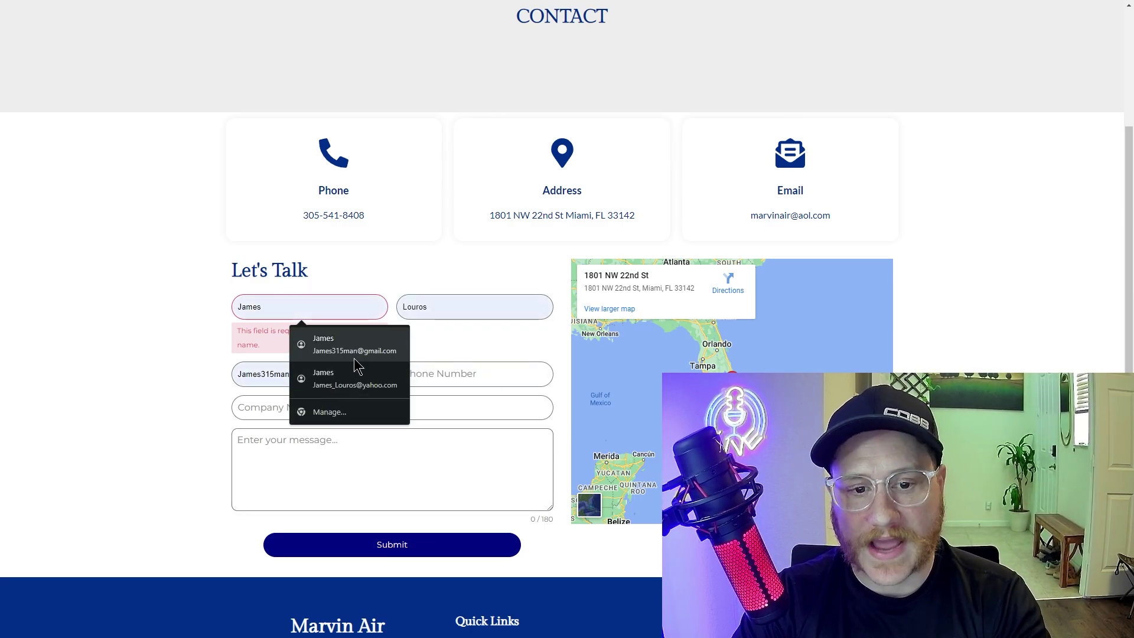
{"action": "left_click", "coordinate": [144, 342]}
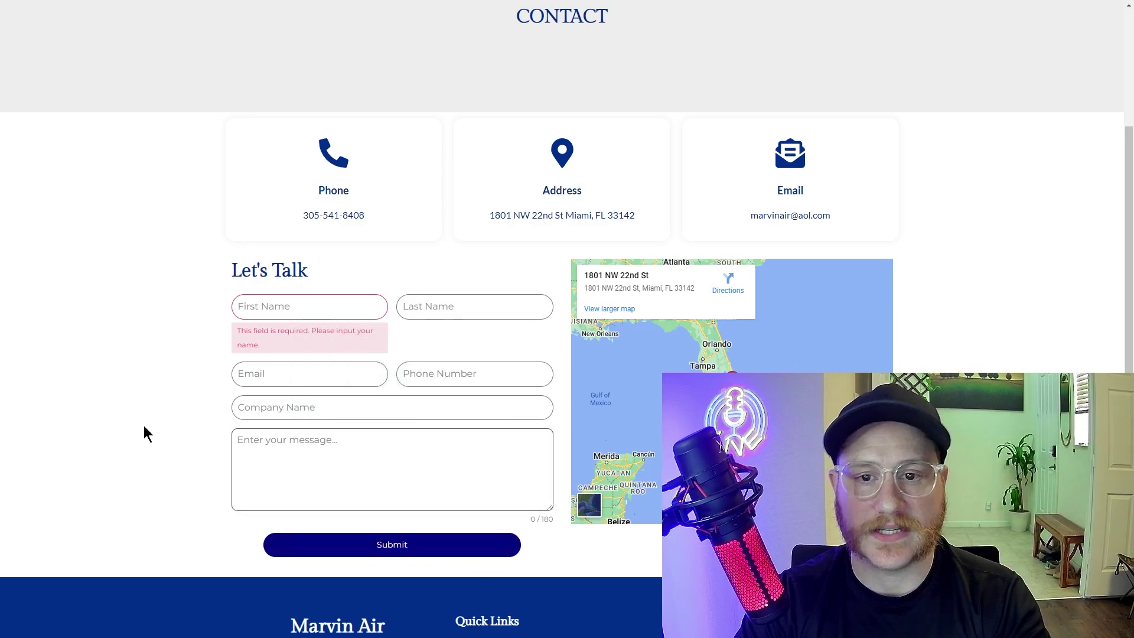
Step: Return to the Marvin Air home page via the footer Home link and exit full-screen
{"action": "scroll", "coordinate": [532, 603], "scroll_direction": "down", "scroll_amount": 2}
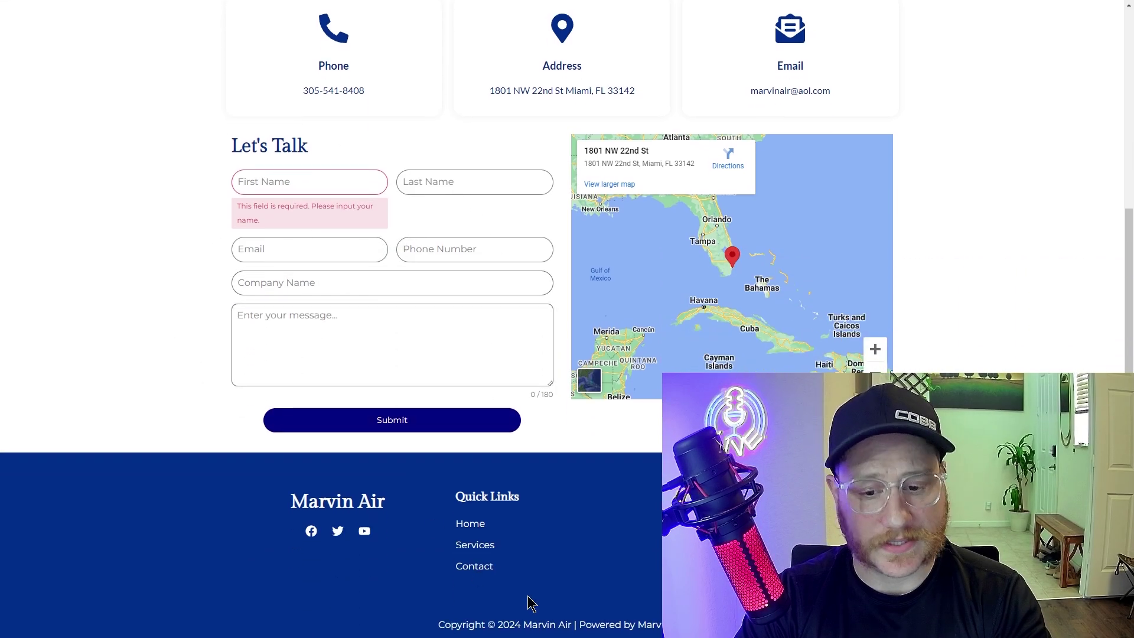
{"action": "left_click", "coordinate": [470, 523]}
{"action": "scroll", "coordinate": [550, 456], "scroll_direction": "down", "scroll_amount": 5}
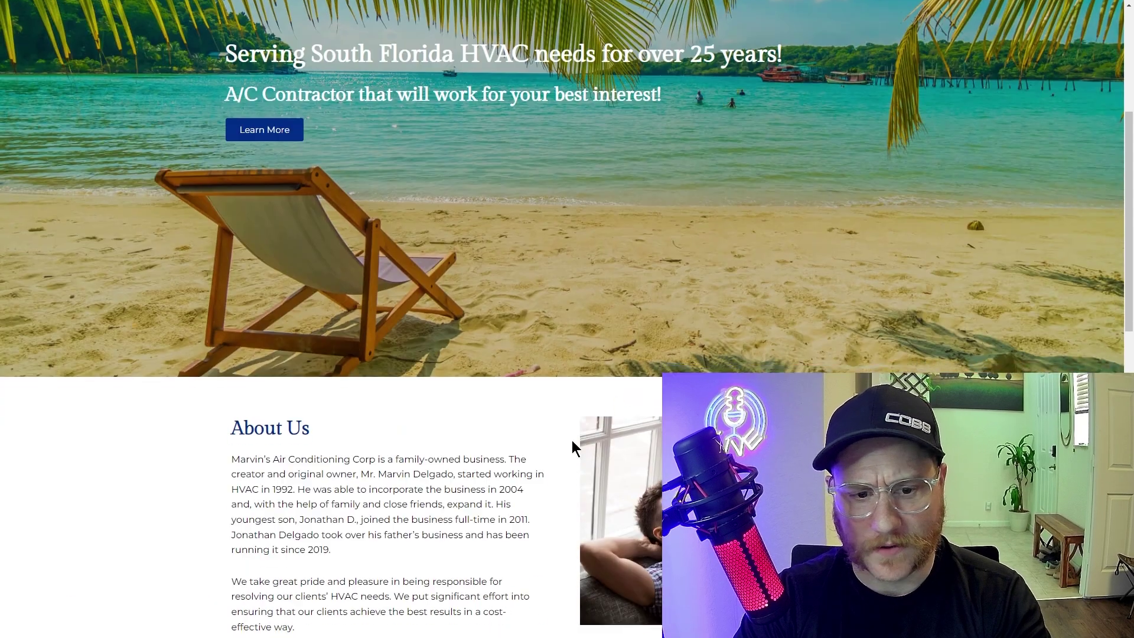
{"action": "scroll", "coordinate": [378, 218], "scroll_direction": "up", "scroll_amount": 4}
{"action": "scroll", "coordinate": [357, 355], "scroll_direction": "up", "scroll_amount": 1}
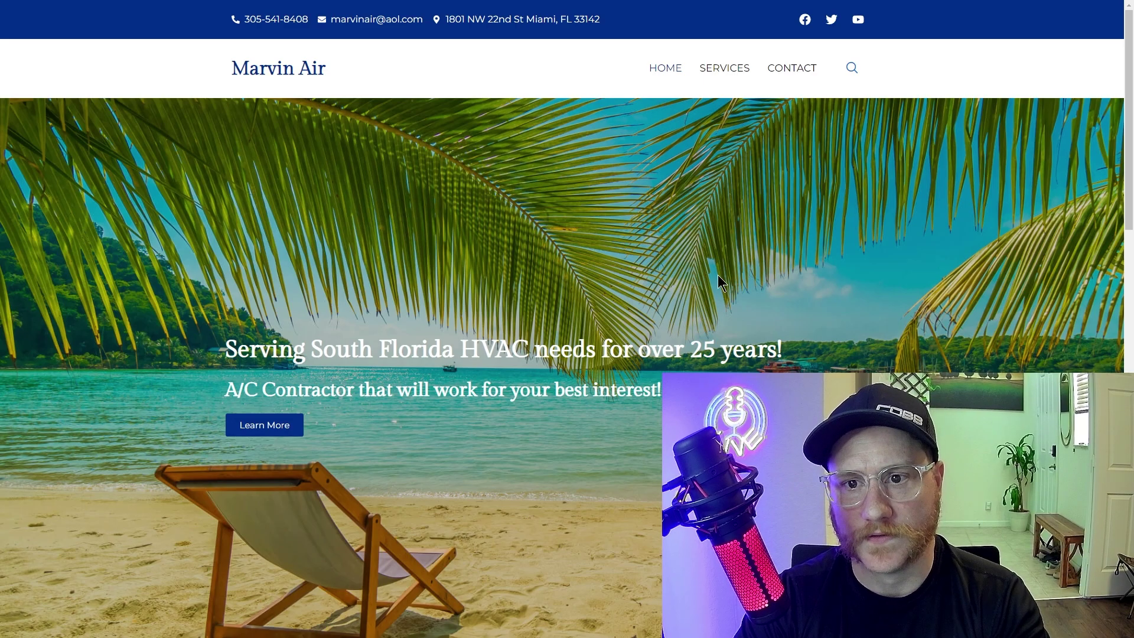
{"action": "key", "text": "F11"}
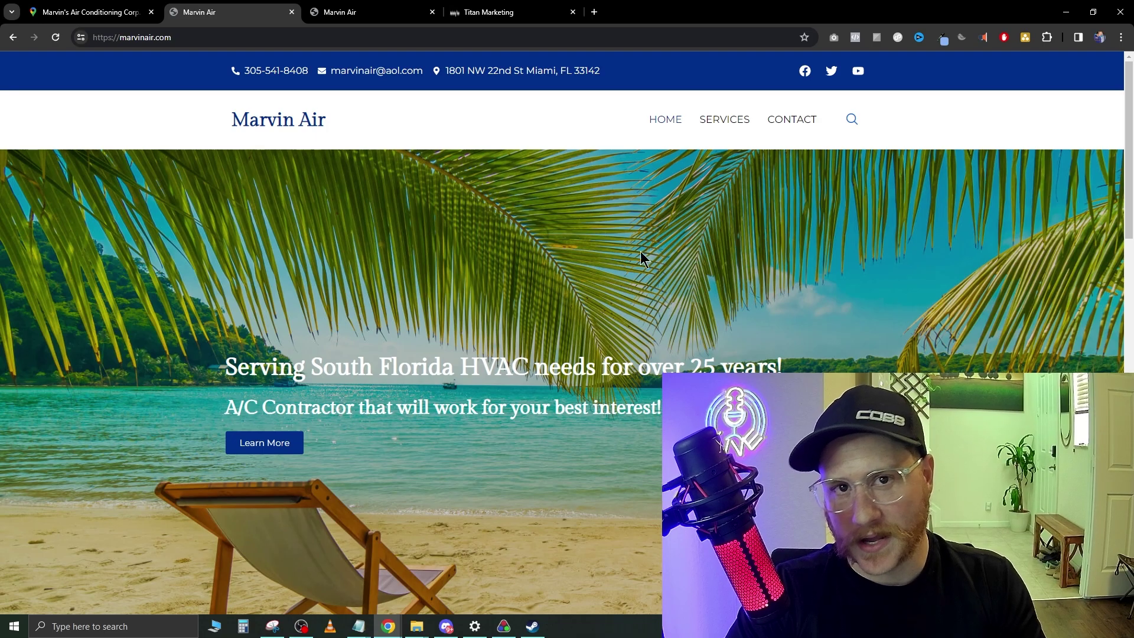
Step: Scroll the Marvin Air home page down and back up
{"action": "scroll", "coordinate": [437, 222], "scroll_direction": "down", "scroll_amount": 15}
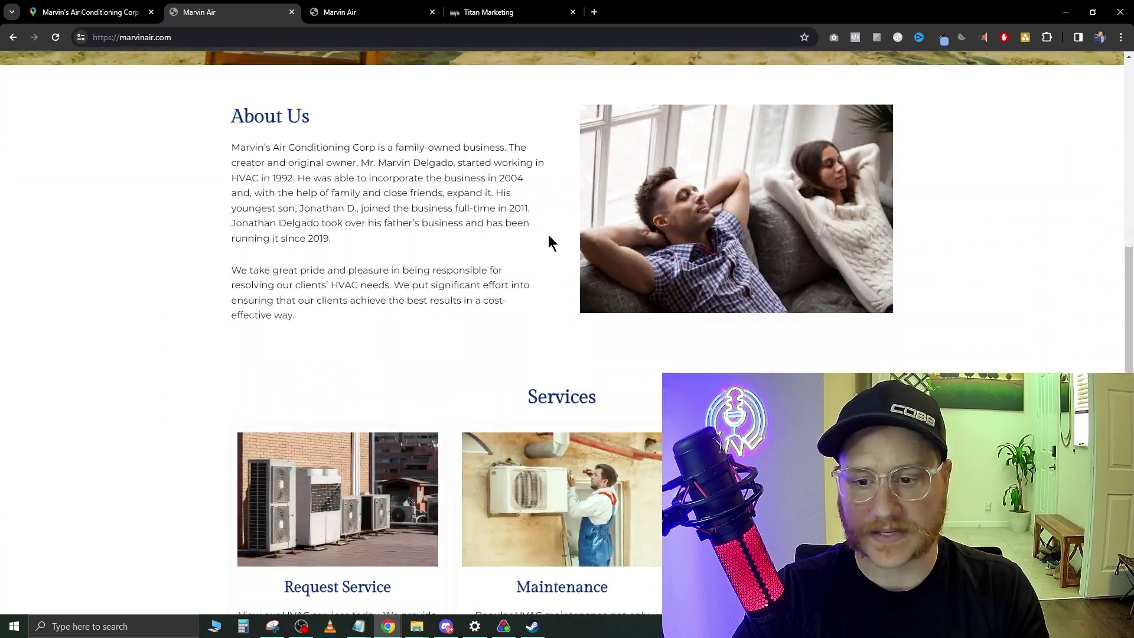
{"action": "scroll", "coordinate": [559, 363], "scroll_direction": "up", "scroll_amount": 15}
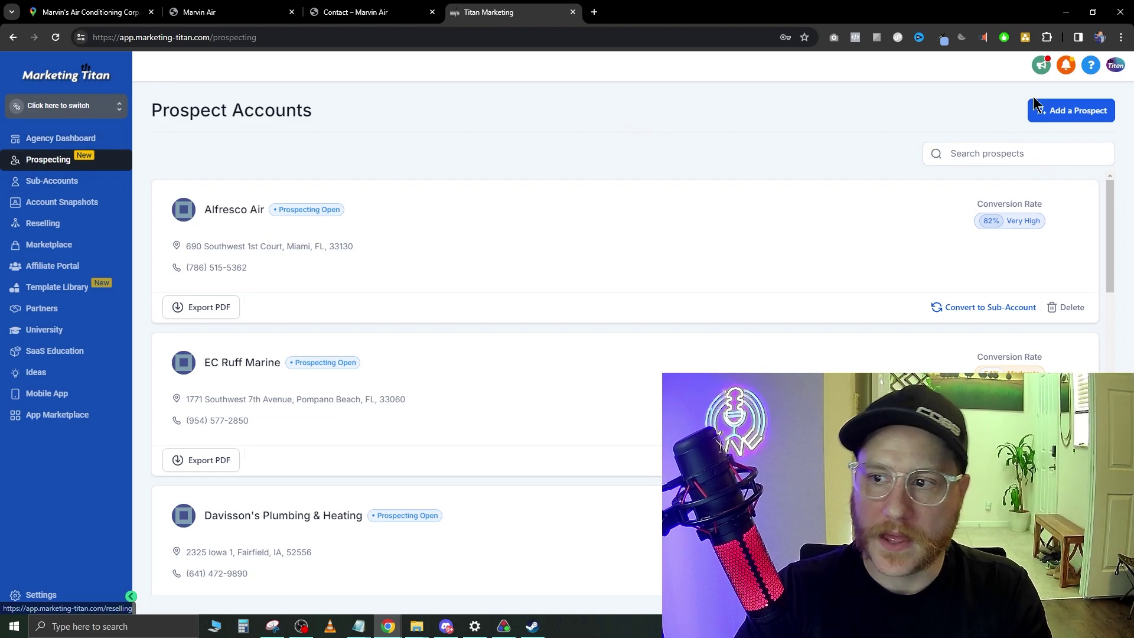
Step: Add a prospect by searching 'marvin air' and choosing Marvin's Air Conditioning Corp. in Miami
{"action": "left_click", "coordinate": [1064, 120]}
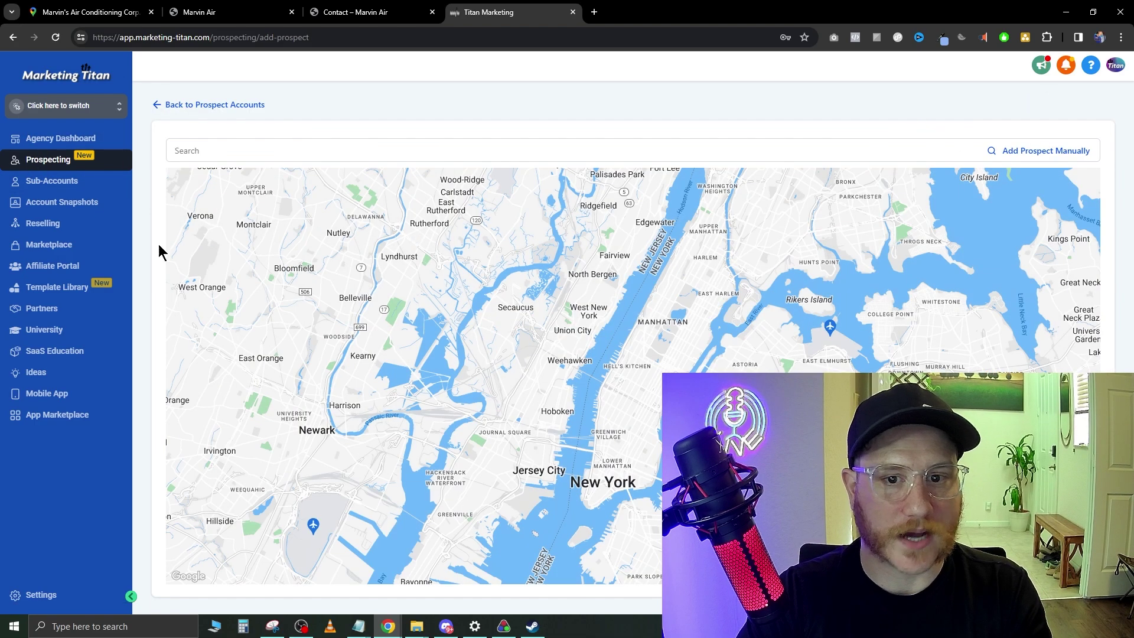
{"action": "left_click", "coordinate": [238, 152]}
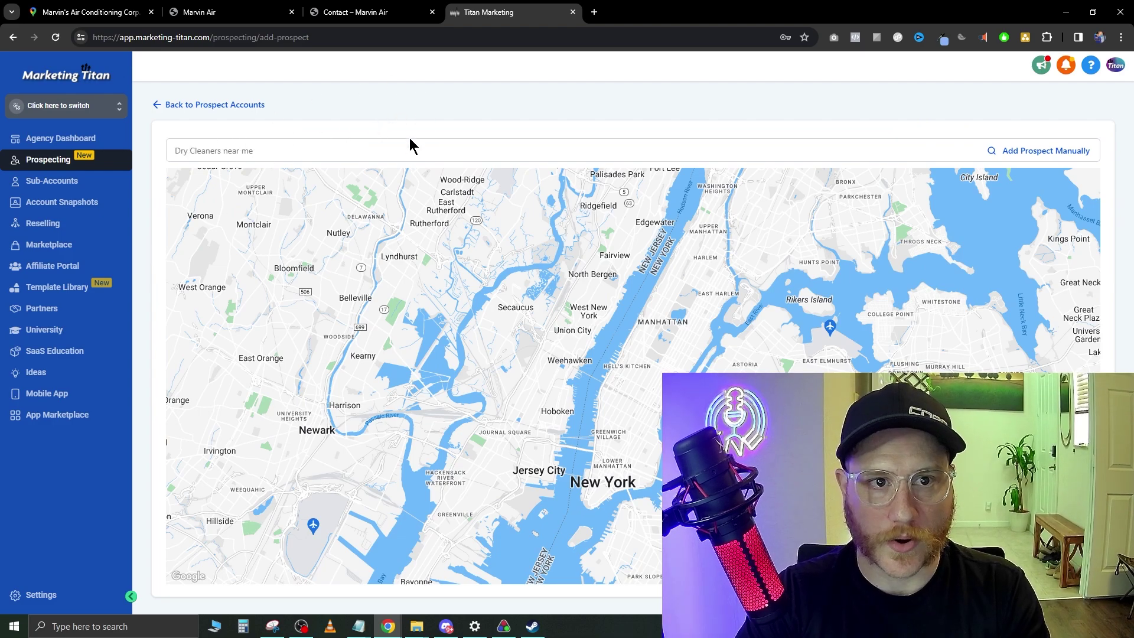
{"action": "type", "text": "marvin air"}
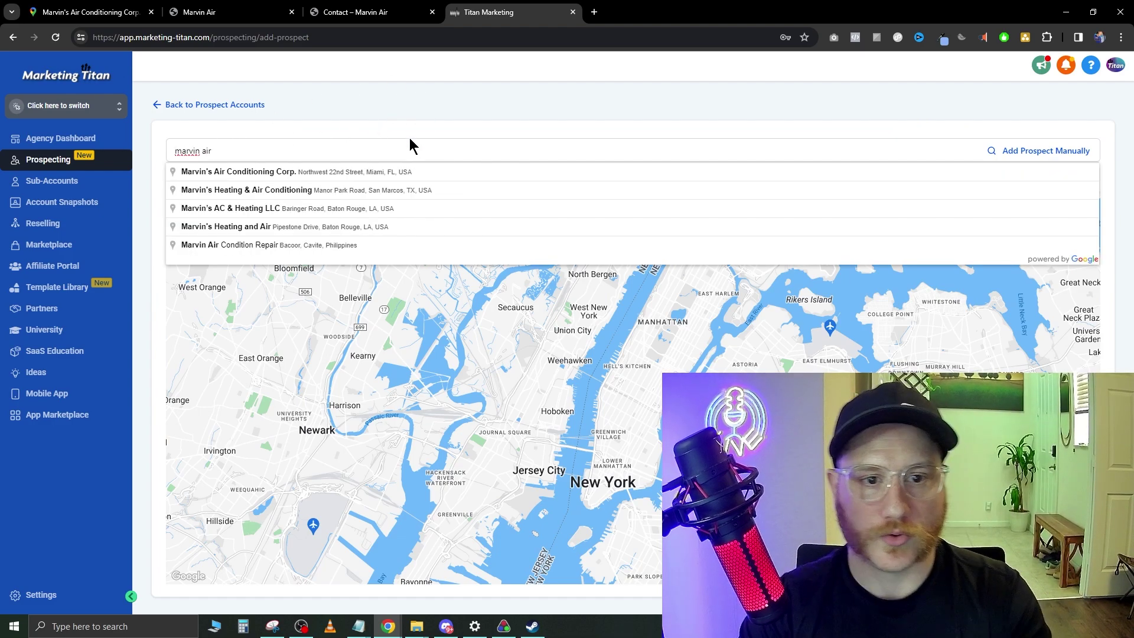
{"action": "left_click", "coordinate": [335, 180]}
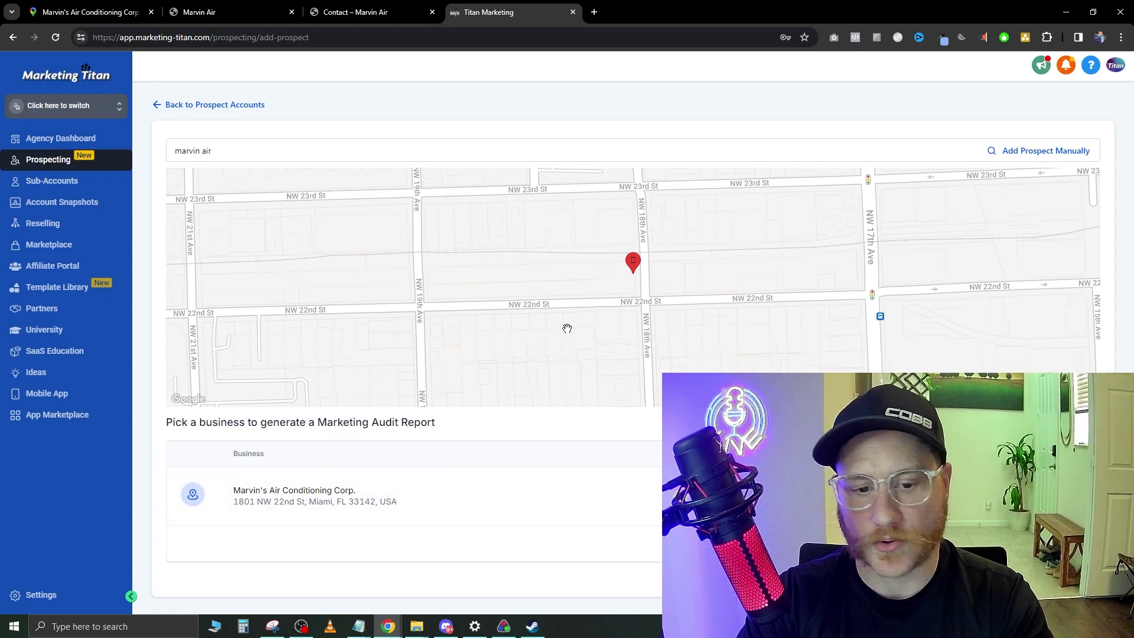
Step: Review the prefilled prospect form, move to the empty Business Phone field, and switch browser tabs
{"action": "type", "text": "s Air Conditioning Corp."}
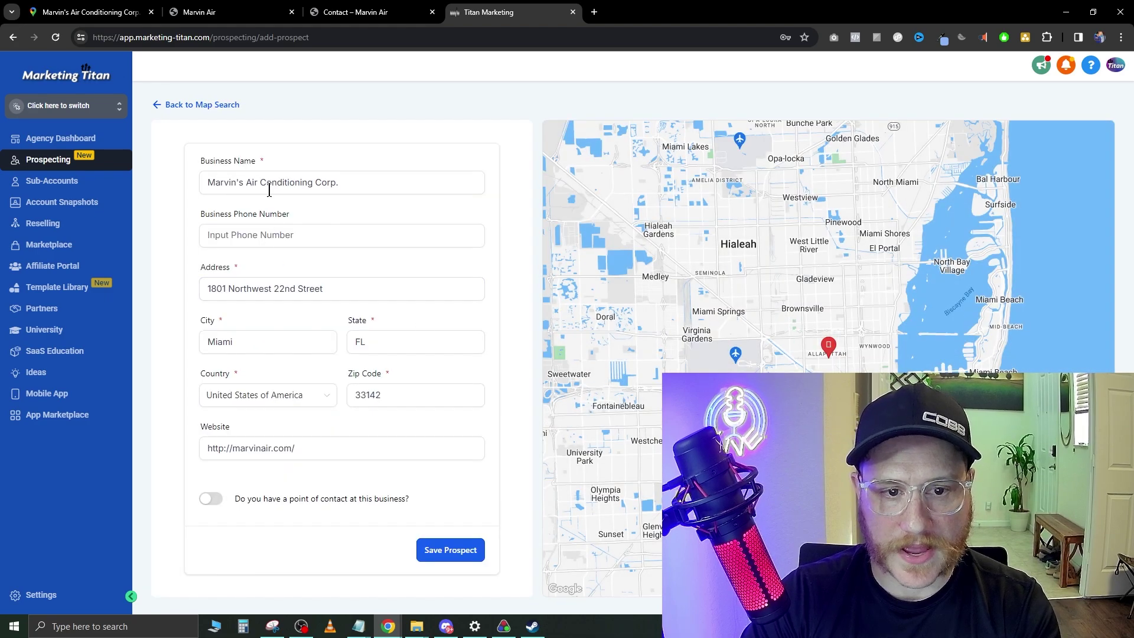
{"action": "left_click", "coordinate": [202, 183]}
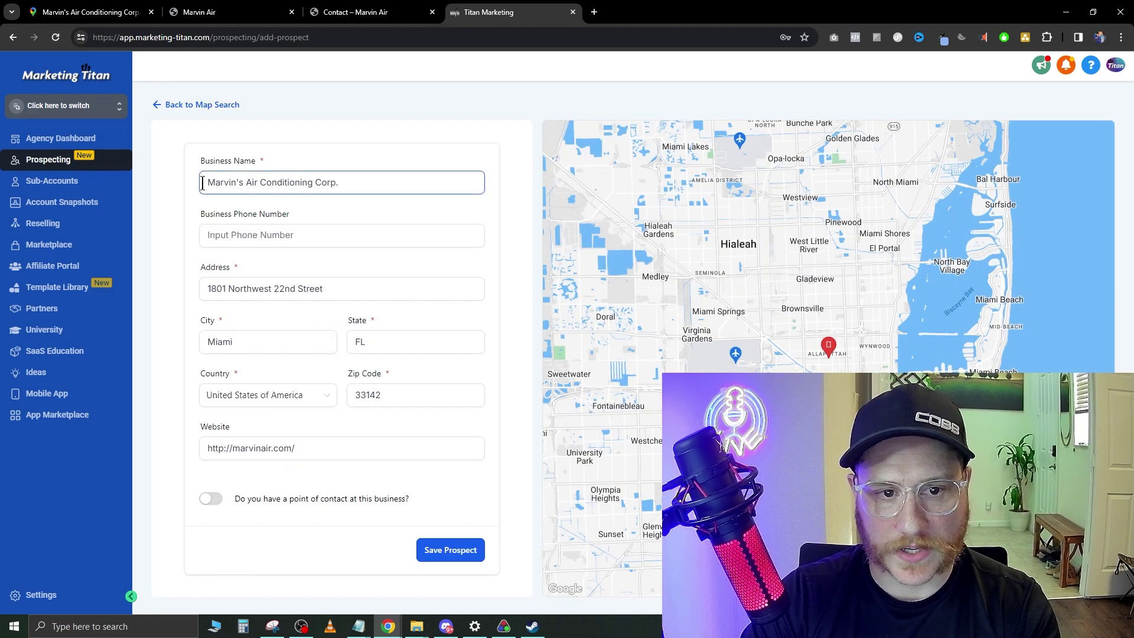
{"action": "left_click", "coordinate": [292, 220]}
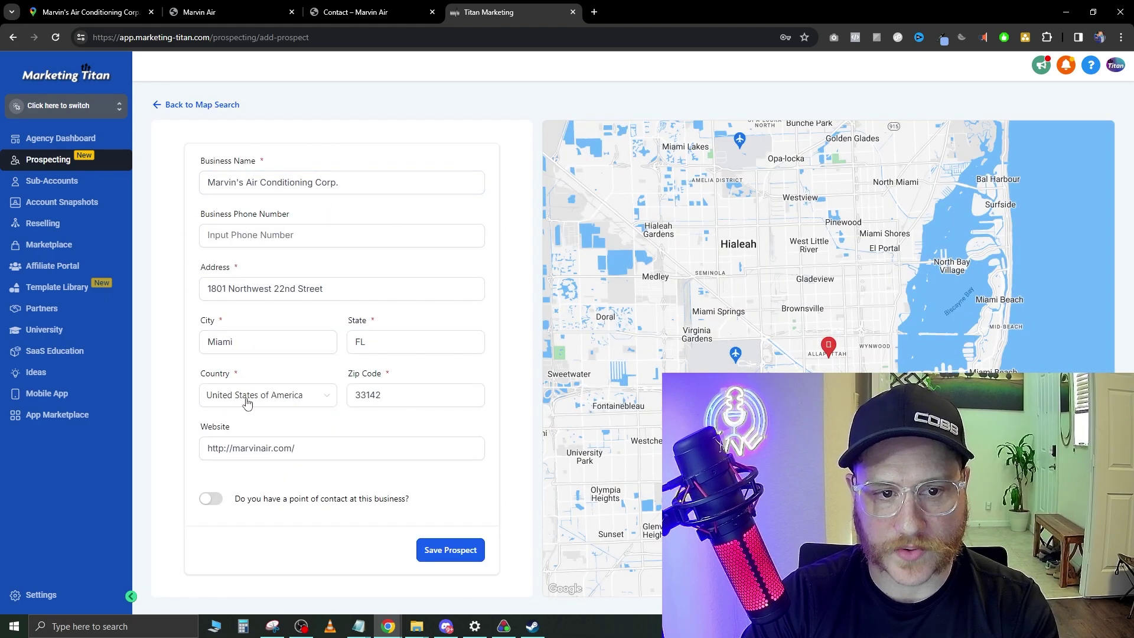
{"action": "left_click", "coordinate": [263, 235]}
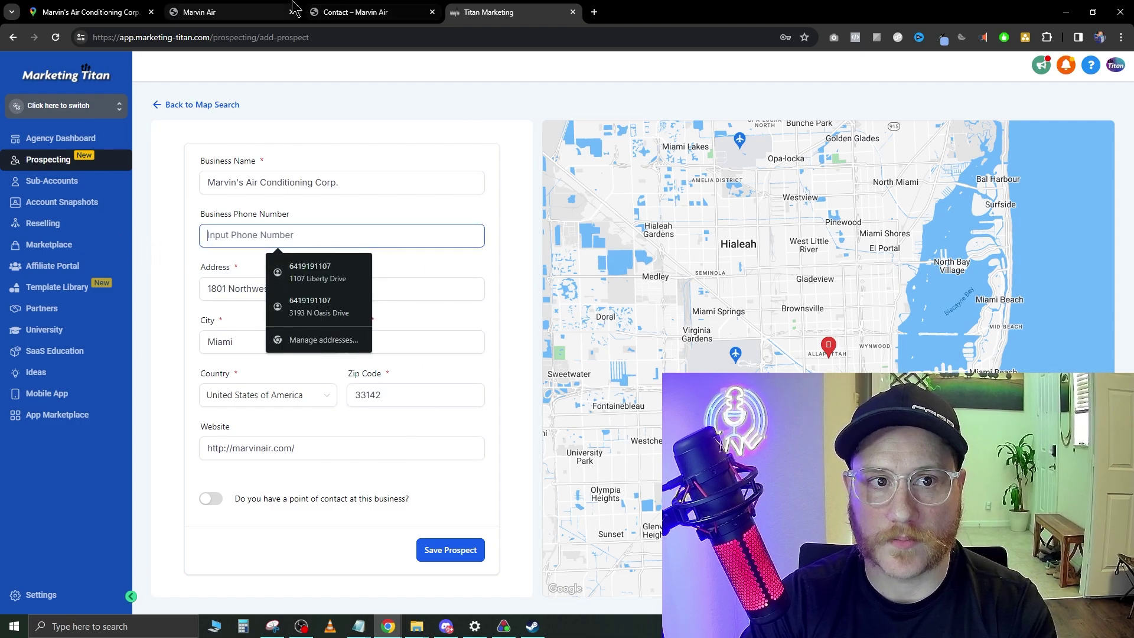
{"action": "left_click", "coordinate": [214, 12]}
Step: Find the Google Maps listing's Add missing information section, confirming it has no phone number
{"action": "left_click", "coordinate": [343, 11]}
{"action": "left_click", "coordinate": [89, 11]}
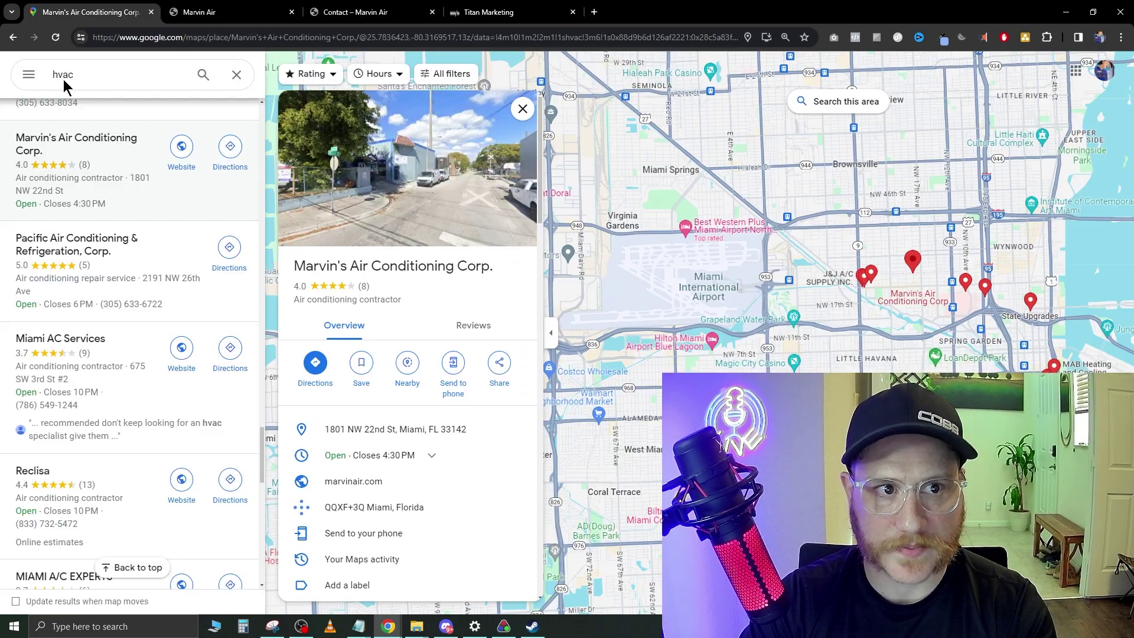
{"action": "scroll", "coordinate": [400, 492], "scroll_direction": "down", "scroll_amount": 3}
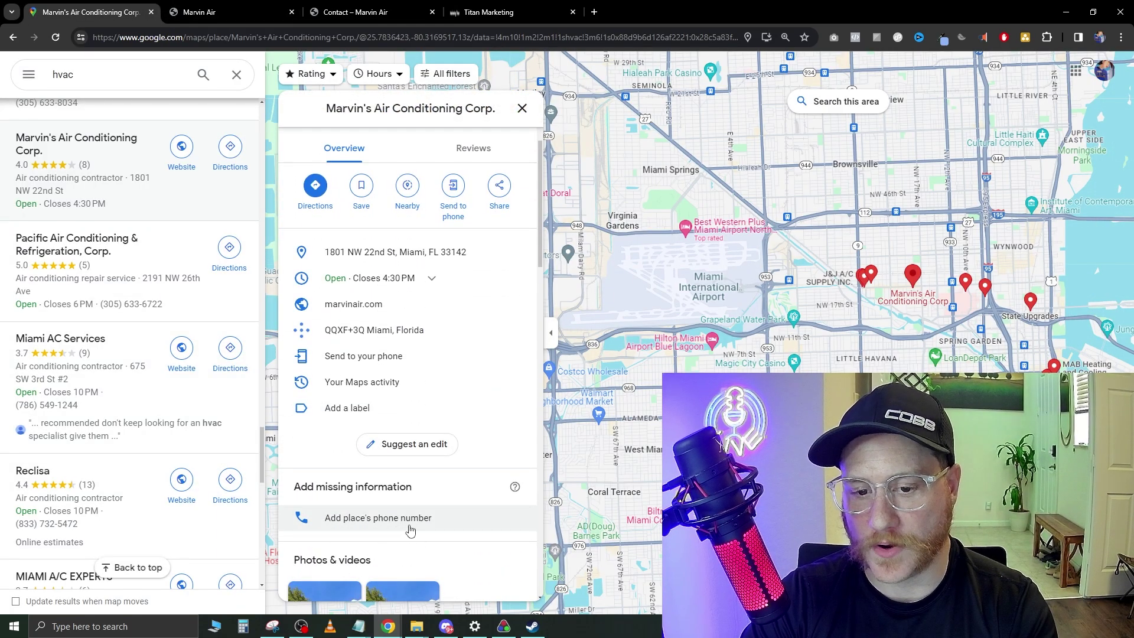
{"action": "left_click_drag", "start_coordinate": [412, 491], "coordinate": [294, 491]}
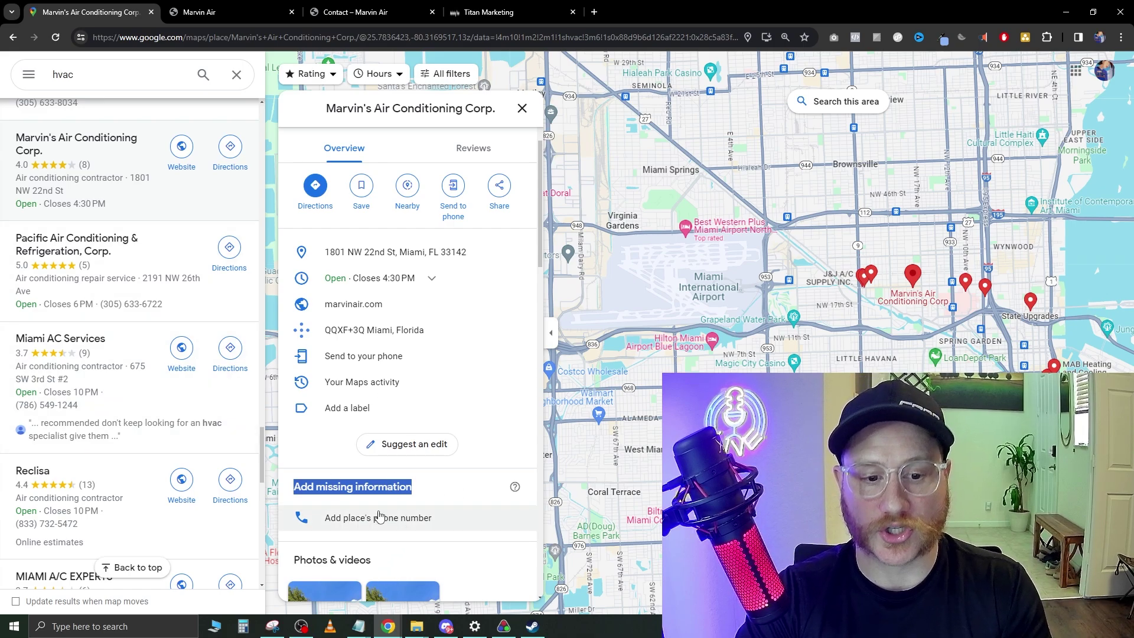
Step: Save the Marvin's Air Conditioning Corp. prospect to start its Marketing Audit Report
{"action": "key", "text": "ctrl+4"}
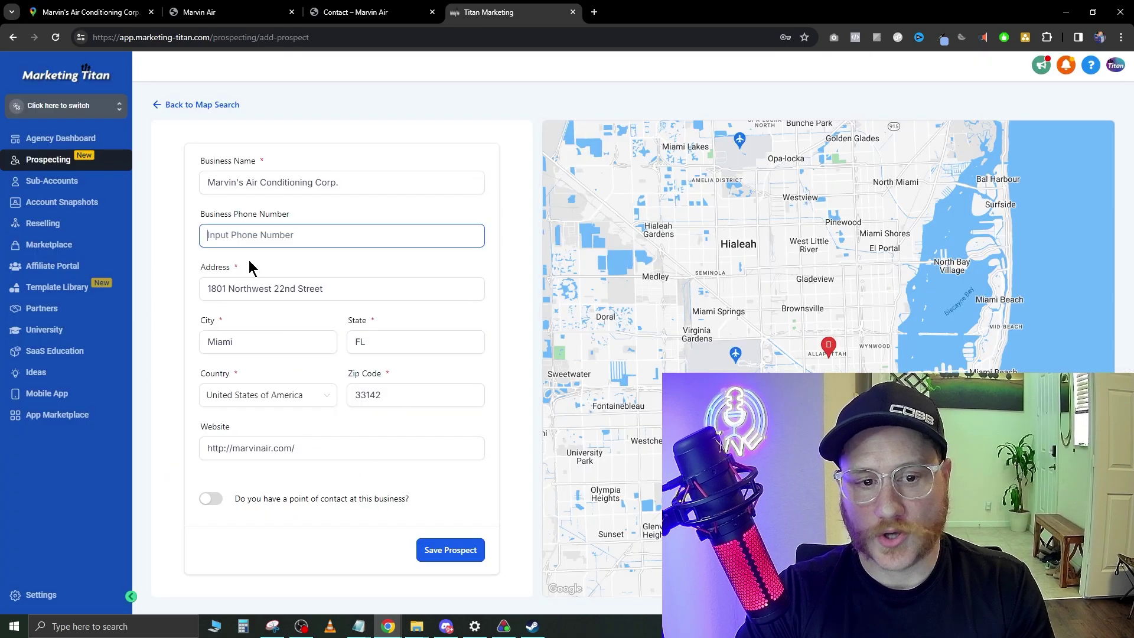
{"action": "left_click", "coordinate": [446, 550]}
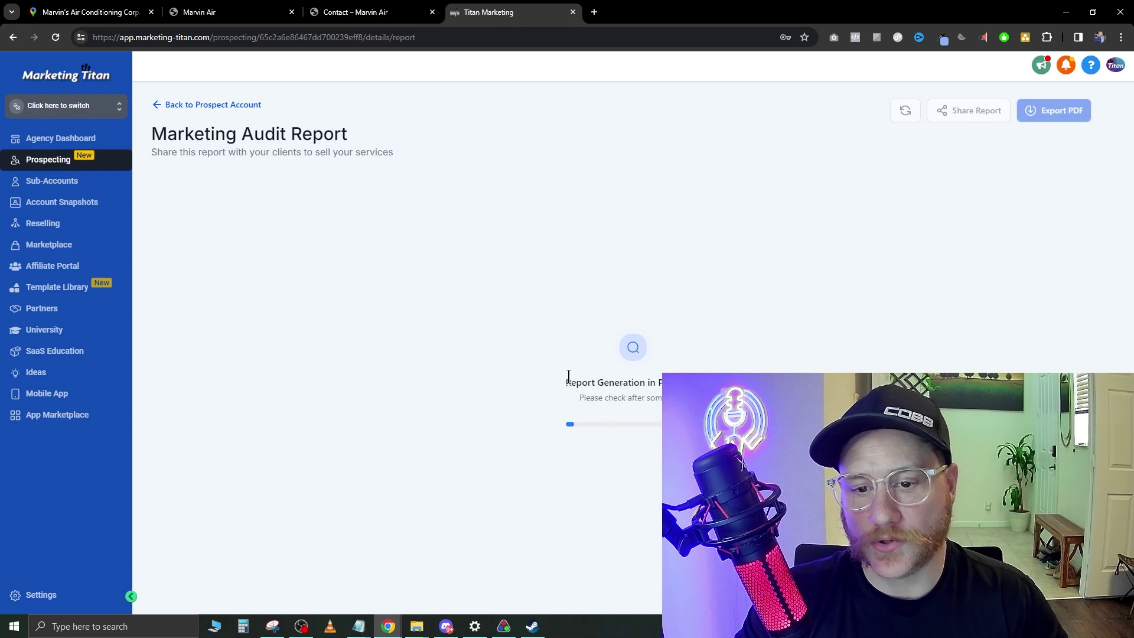
{"action": "triple_click", "coordinate": [569, 376]}
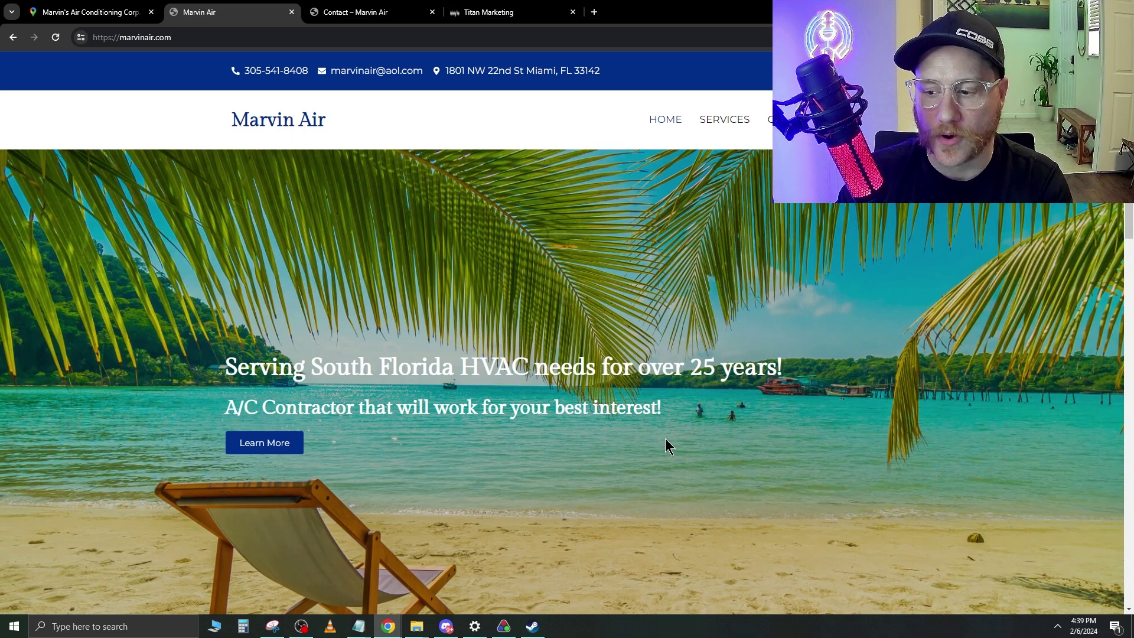
{"action": "left_click_drag", "start_coordinate": [423, 71], "coordinate": [385, 71]}
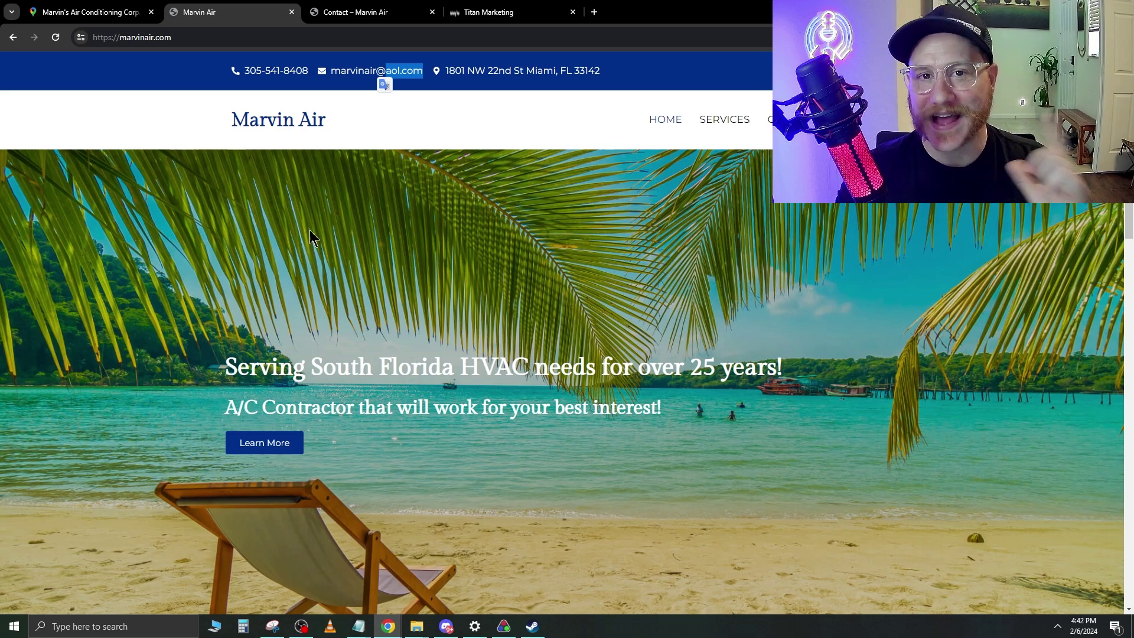
{"action": "key", "text": "ctrl+4"}
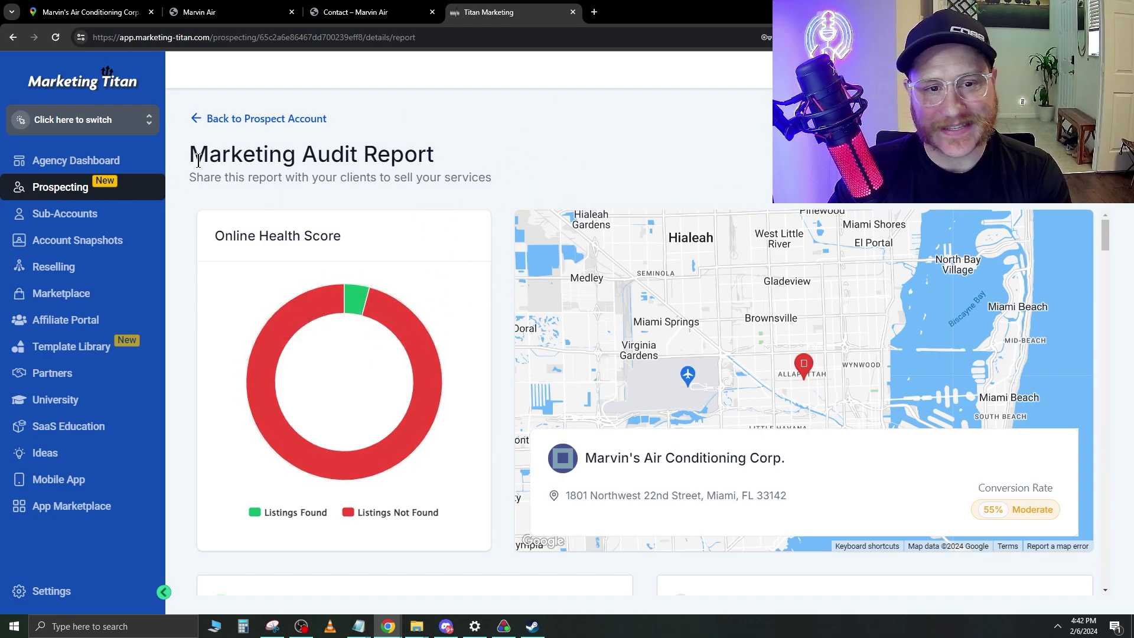
{"action": "left_click_drag", "start_coordinate": [190, 156], "coordinate": [439, 169]}
{"action": "left_click", "coordinate": [272, 194]}
{"action": "left_click_drag", "start_coordinate": [196, 177], "coordinate": [468, 189]}
{"action": "left_click", "coordinate": [618, 183]}
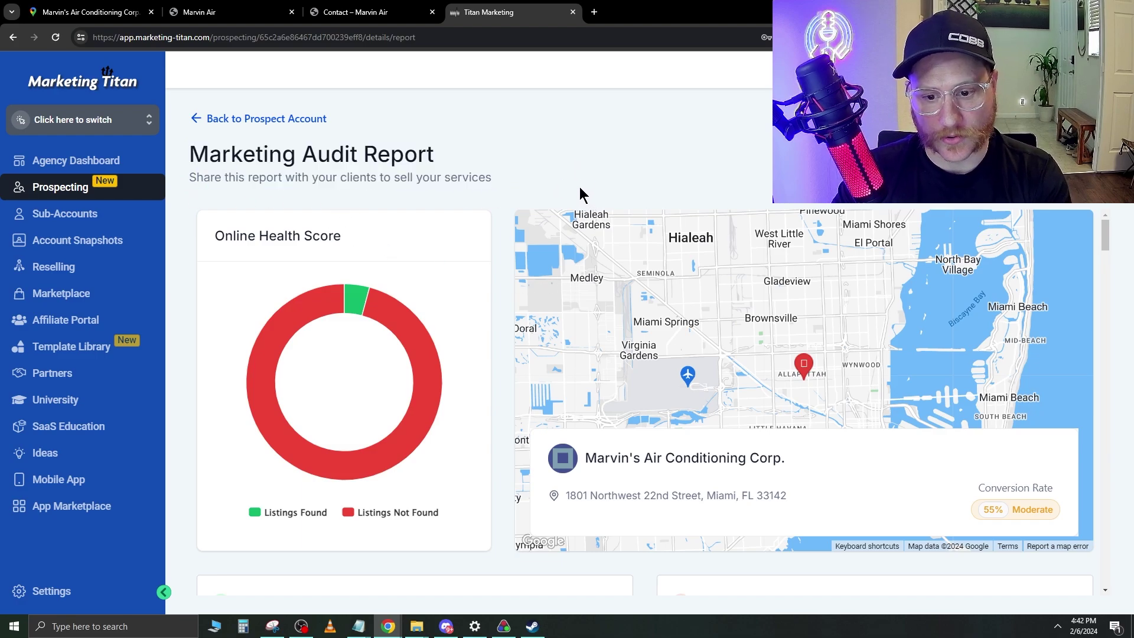
{"action": "scroll", "coordinate": [550, 269], "scroll_direction": "down", "scroll_amount": 1}
{"action": "scroll", "coordinate": [550, 269], "scroll_direction": "up", "scroll_amount": 1}
{"action": "mouse_move", "coordinate": [357, 311]}
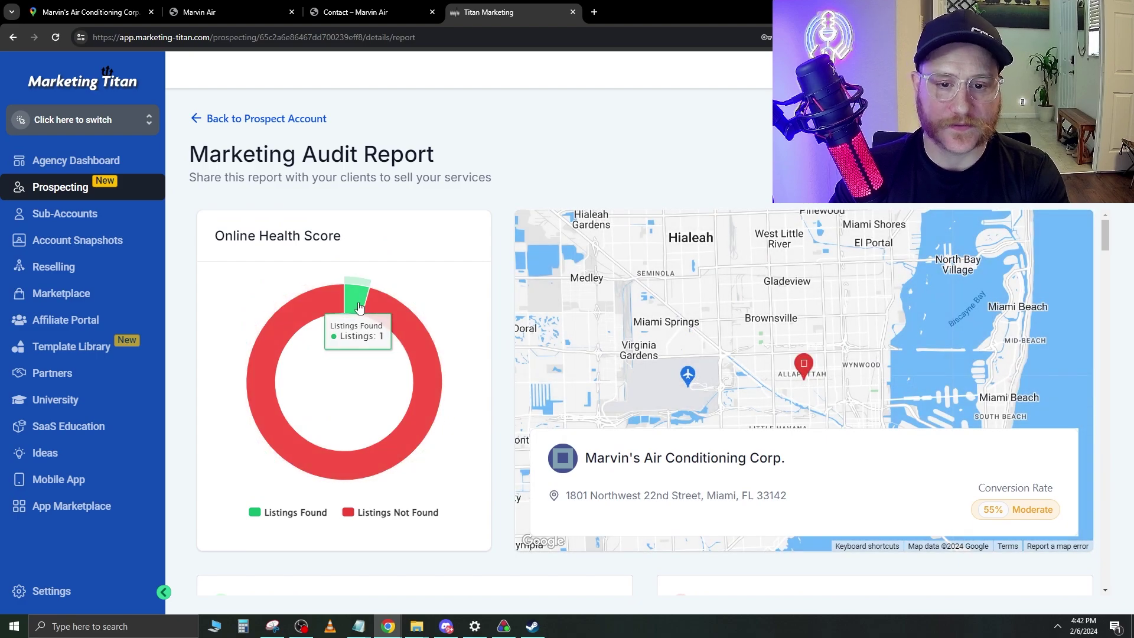
{"action": "mouse_move", "coordinate": [446, 350]}
{"action": "scroll", "coordinate": [434, 342], "scroll_direction": "down", "scroll_amount": 5}
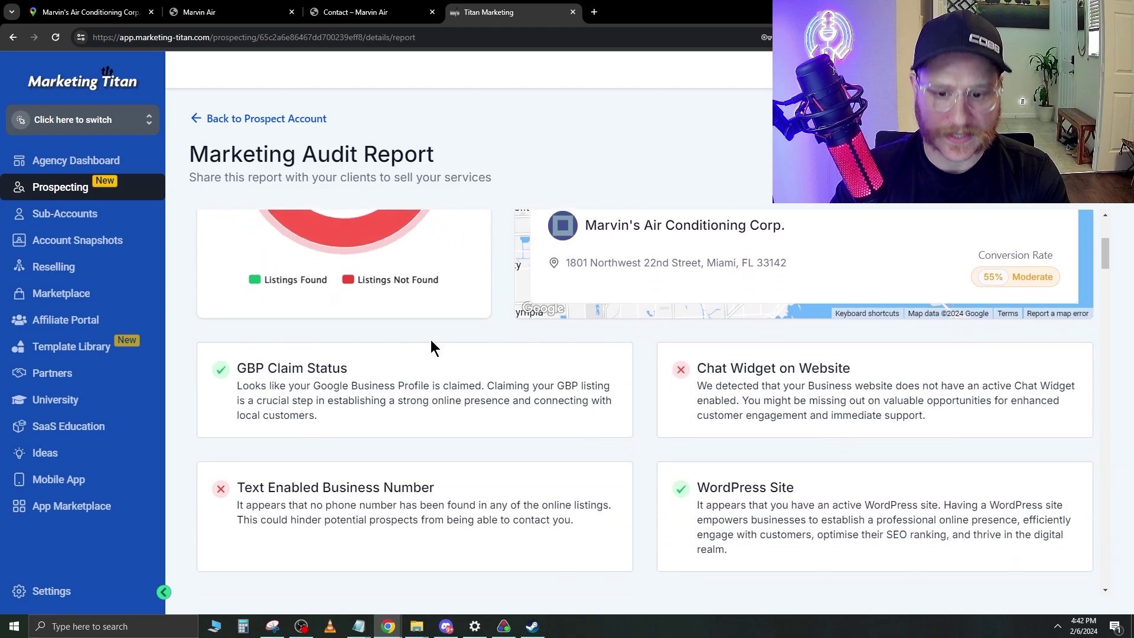
{"action": "scroll", "coordinate": [484, 326], "scroll_direction": "down", "scroll_amount": 2}
{"action": "left_click_drag", "start_coordinate": [238, 245], "coordinate": [359, 248]}
{"action": "left_click_drag", "start_coordinate": [707, 247], "coordinate": [908, 243]}
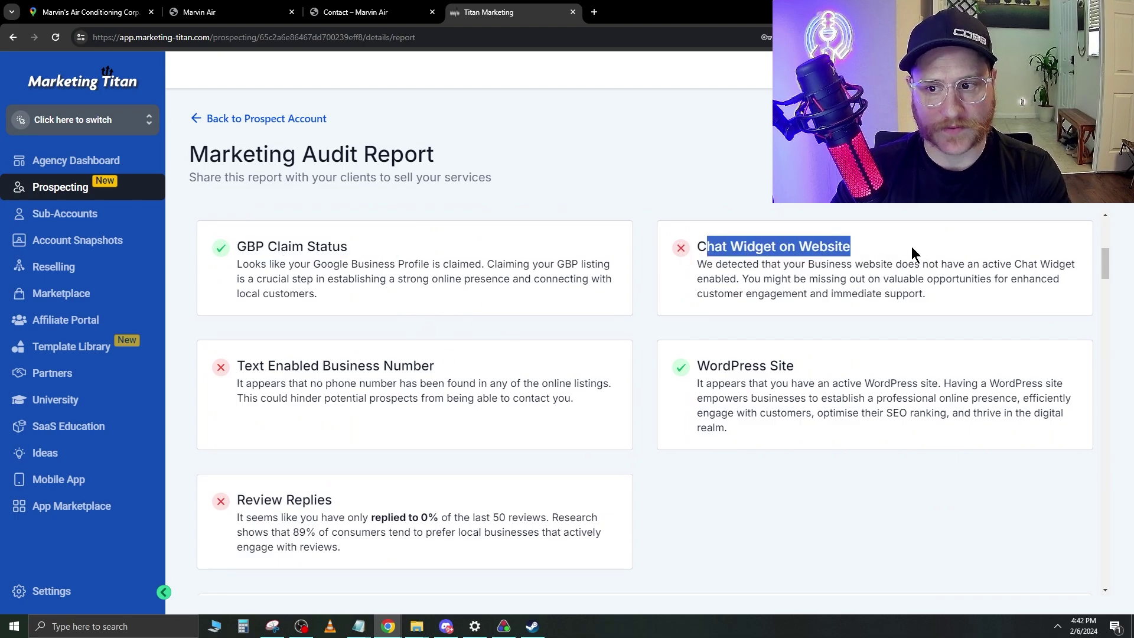
{"action": "left_click", "coordinate": [703, 353]}
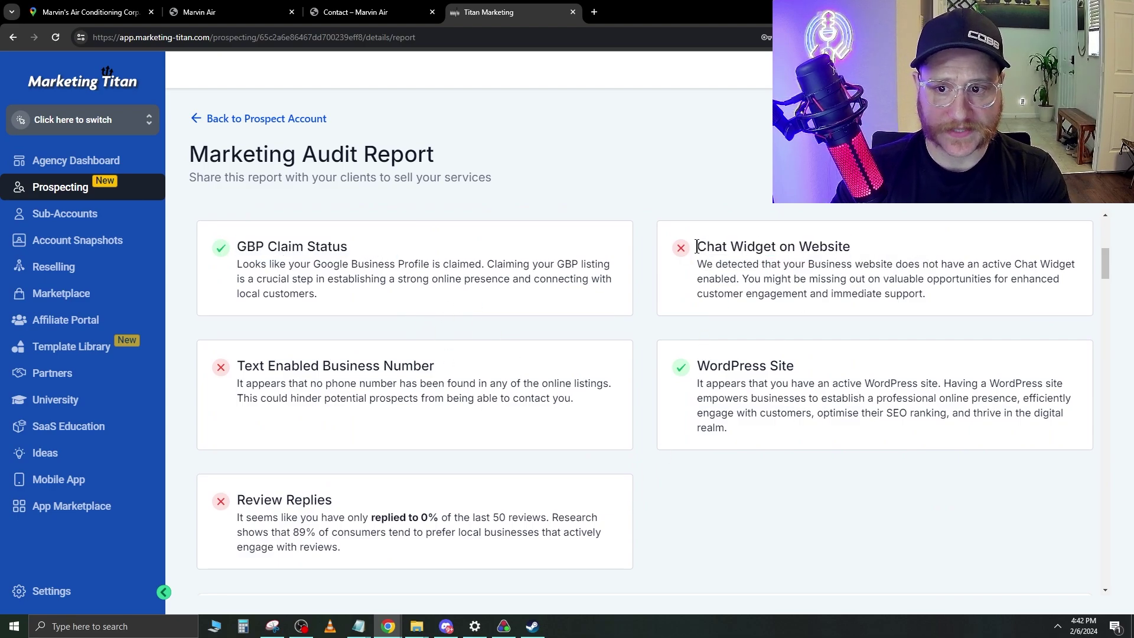
{"action": "left_click_drag", "start_coordinate": [697, 247], "coordinate": [864, 244]}
{"action": "left_click_drag", "start_coordinate": [697, 366], "coordinate": [824, 369]}
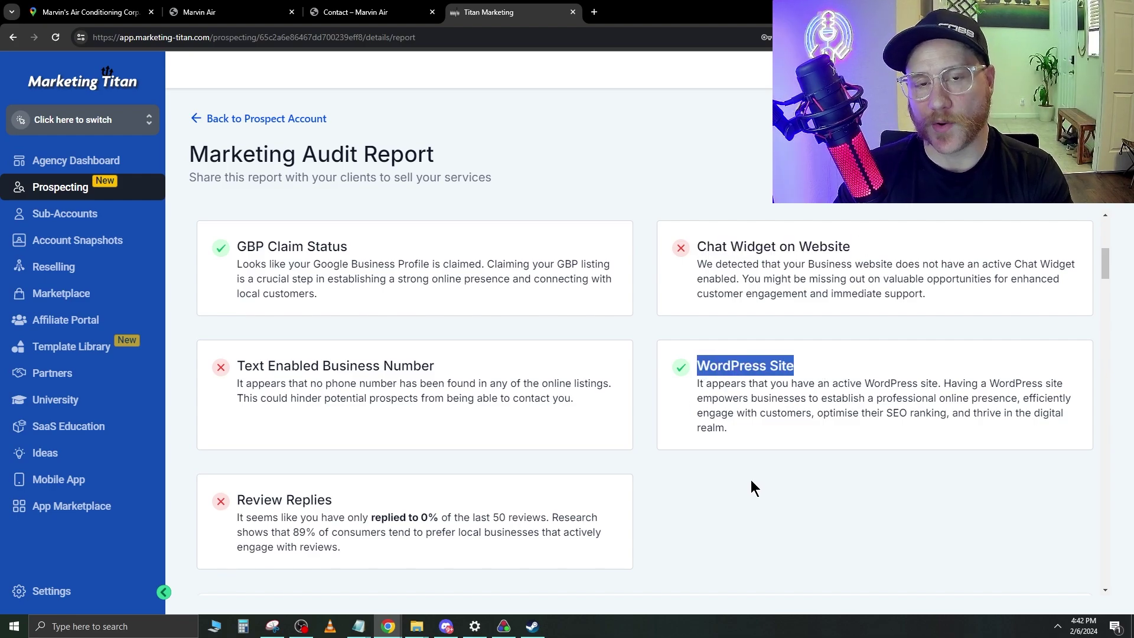
{"action": "left_click", "coordinate": [741, 389]}
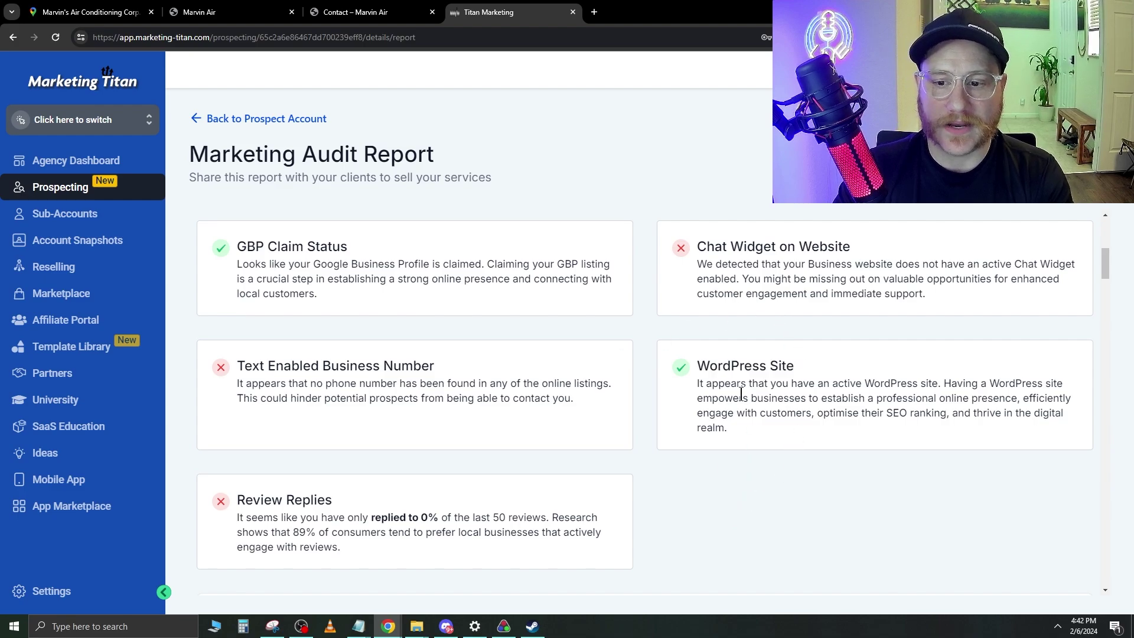
{"action": "left_click_drag", "start_coordinate": [697, 366], "coordinate": [800, 363]}
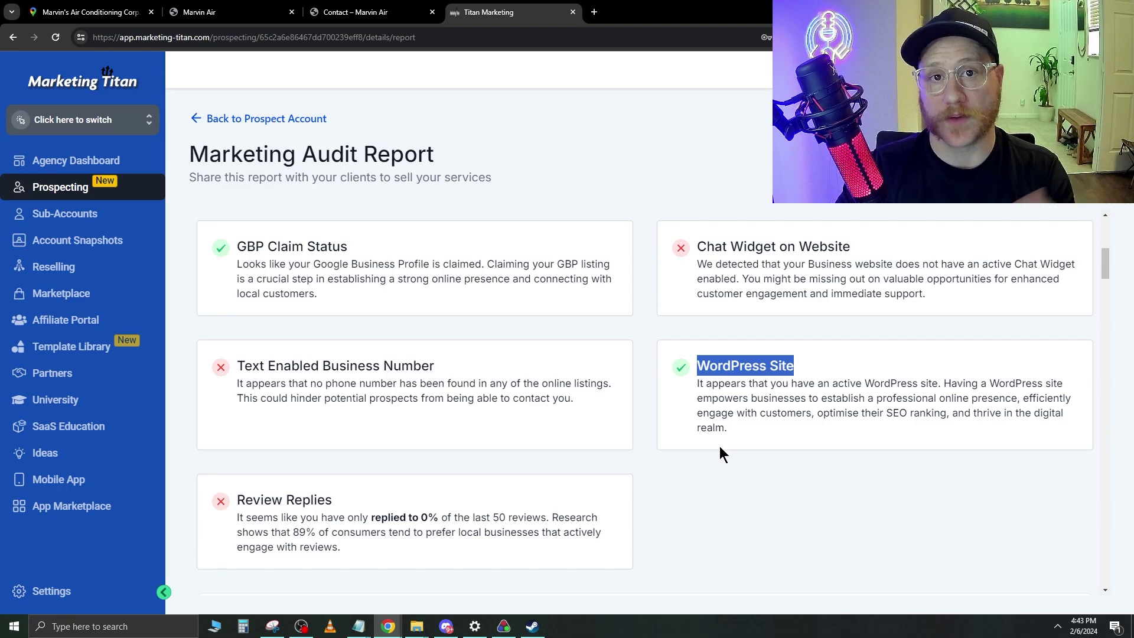
{"action": "left_click", "coordinate": [529, 421]}
{"action": "left_click_drag", "start_coordinate": [578, 401], "coordinate": [606, 404]}
{"action": "left_click", "coordinate": [359, 413]}
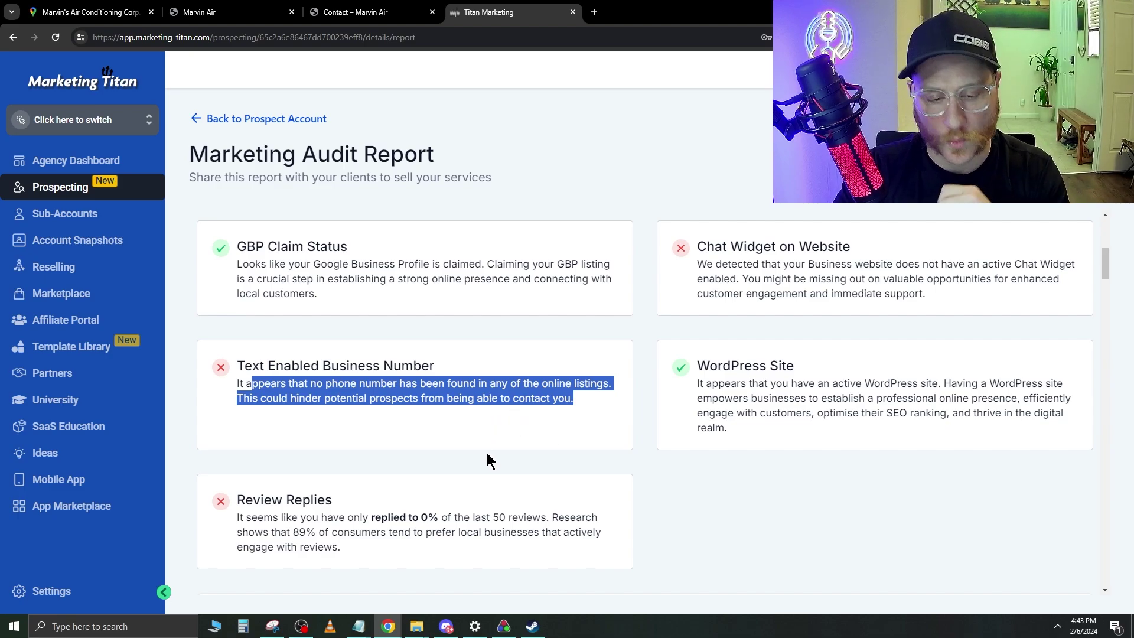
{"action": "scroll", "coordinate": [487, 452], "scroll_direction": "down", "scroll_amount": 2}
{"action": "scroll", "coordinate": [485, 452], "scroll_direction": "up", "scroll_amount": 1}
{"action": "scroll", "coordinate": [484, 452], "scroll_direction": "down", "scroll_amount": 1}
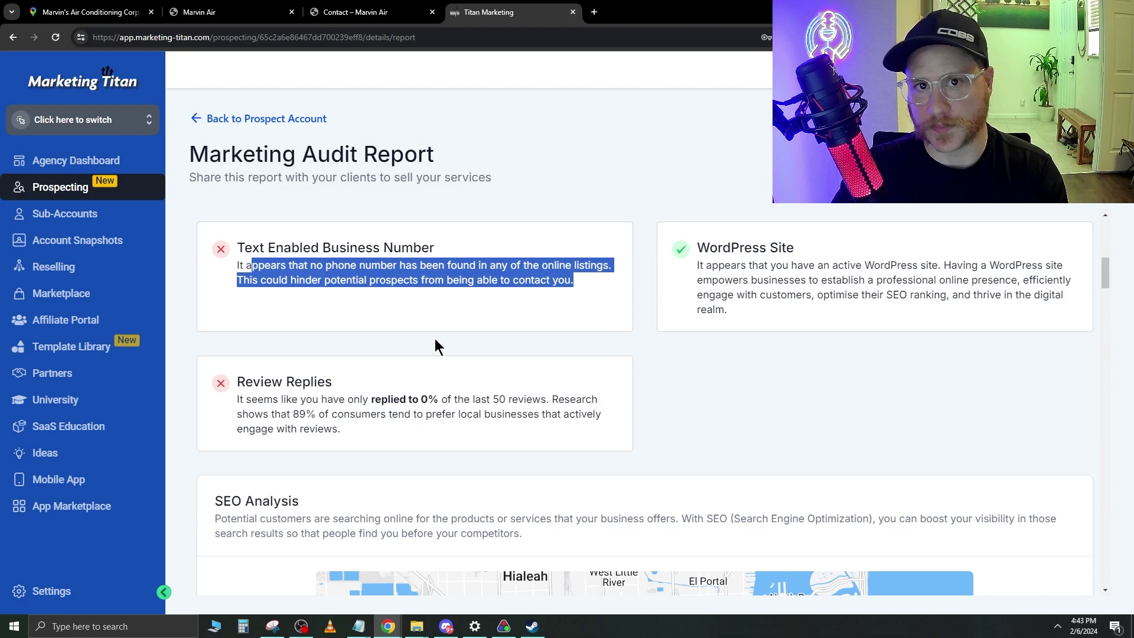
{"action": "left_click_drag", "start_coordinate": [576, 286], "coordinate": [214, 244]}
{"action": "scroll", "coordinate": [396, 352], "scroll_direction": "down", "scroll_amount": 2}
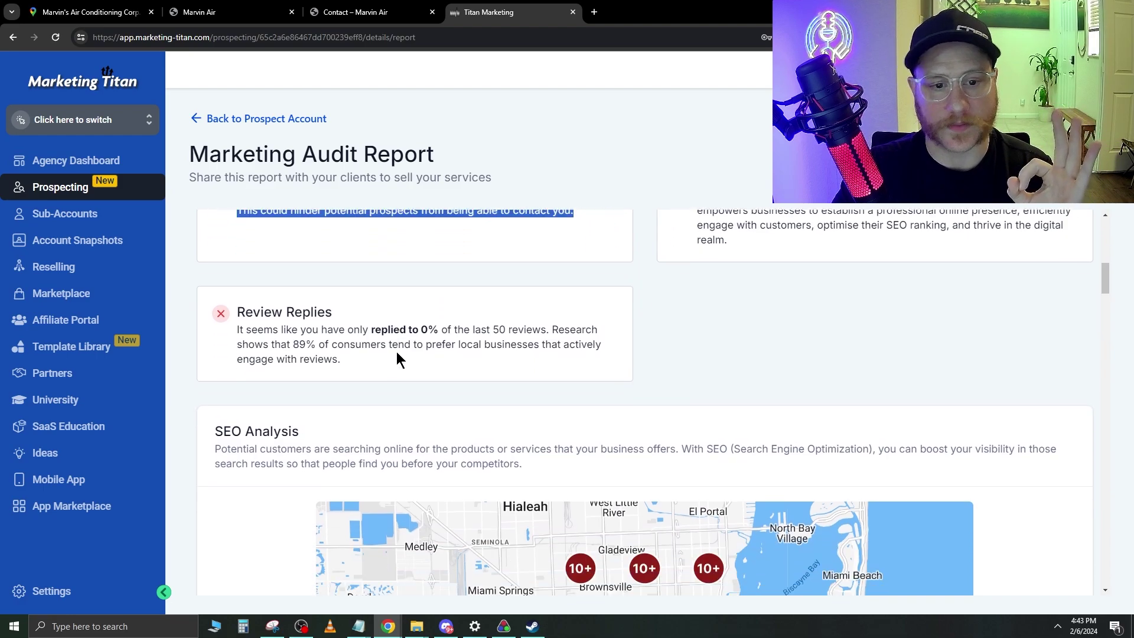
{"action": "triple_click", "coordinate": [399, 321]}
{"action": "left_click", "coordinate": [361, 331]}
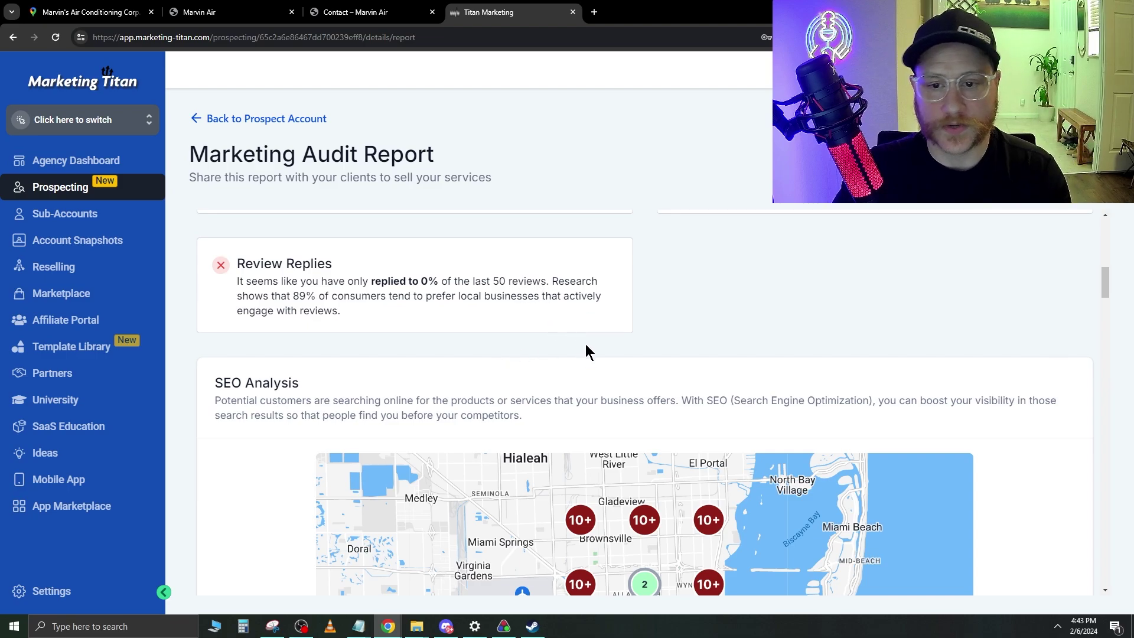
{"action": "left_click_drag", "start_coordinate": [291, 296], "coordinate": [477, 336]}
{"action": "left_click", "coordinate": [688, 349]}
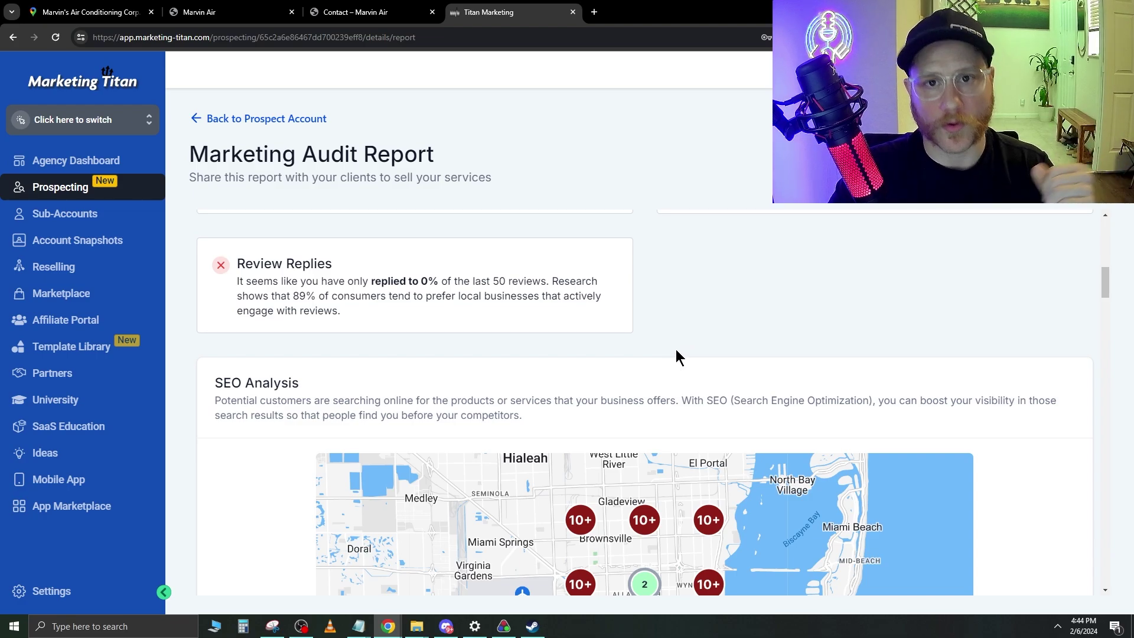
{"action": "scroll", "coordinate": [676, 356], "scroll_direction": "down", "scroll_amount": 1}
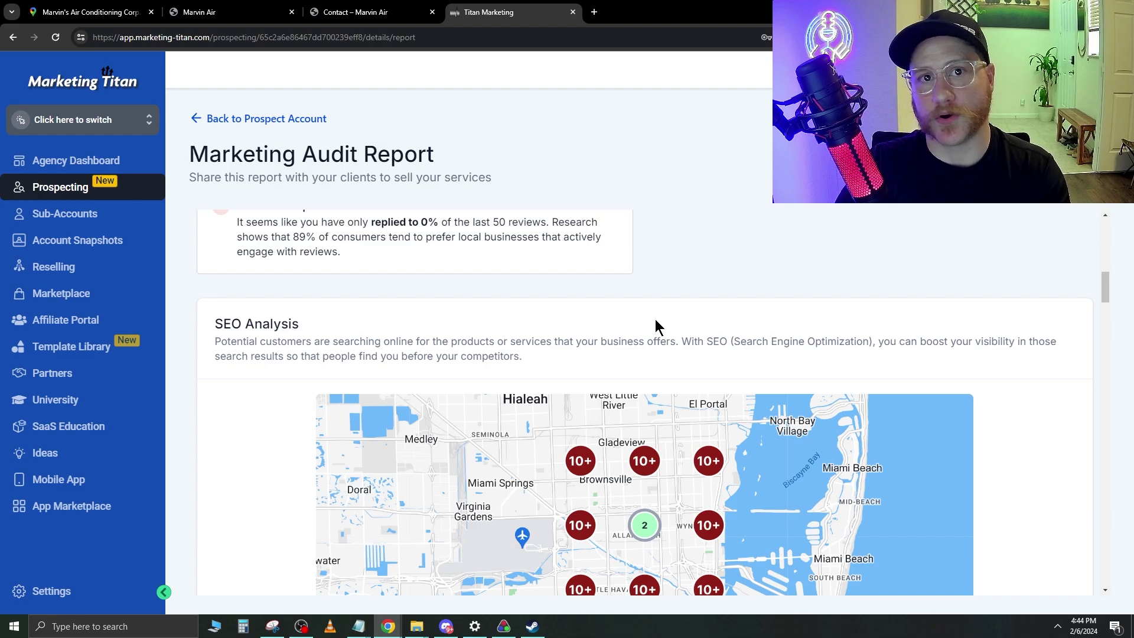
Step: Zoom the audit report out and highlight the SEO Analysis heading and explanation paragraph
{"action": "scroll", "coordinate": [655, 324], "scroll_direction": "down", "scroll_amount": 1}
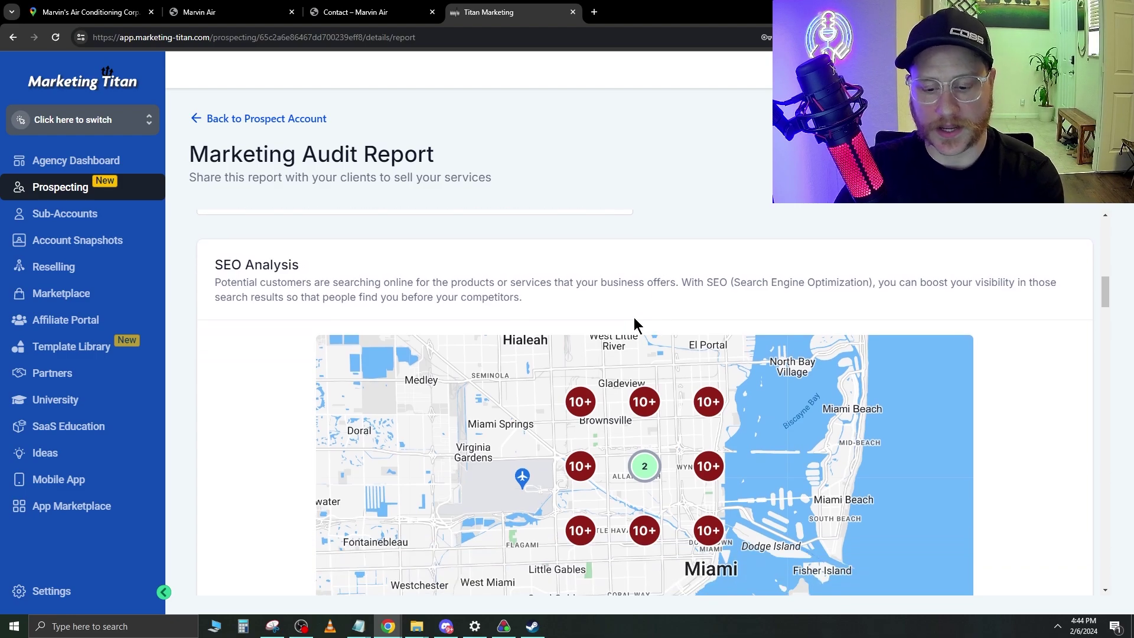
{"action": "key", "text": "ctrl+minus"}
{"action": "left_click_drag", "start_coordinate": [234, 228], "coordinate": [342, 235]}
{"action": "left_click_drag", "start_coordinate": [236, 246], "coordinate": [536, 260]}
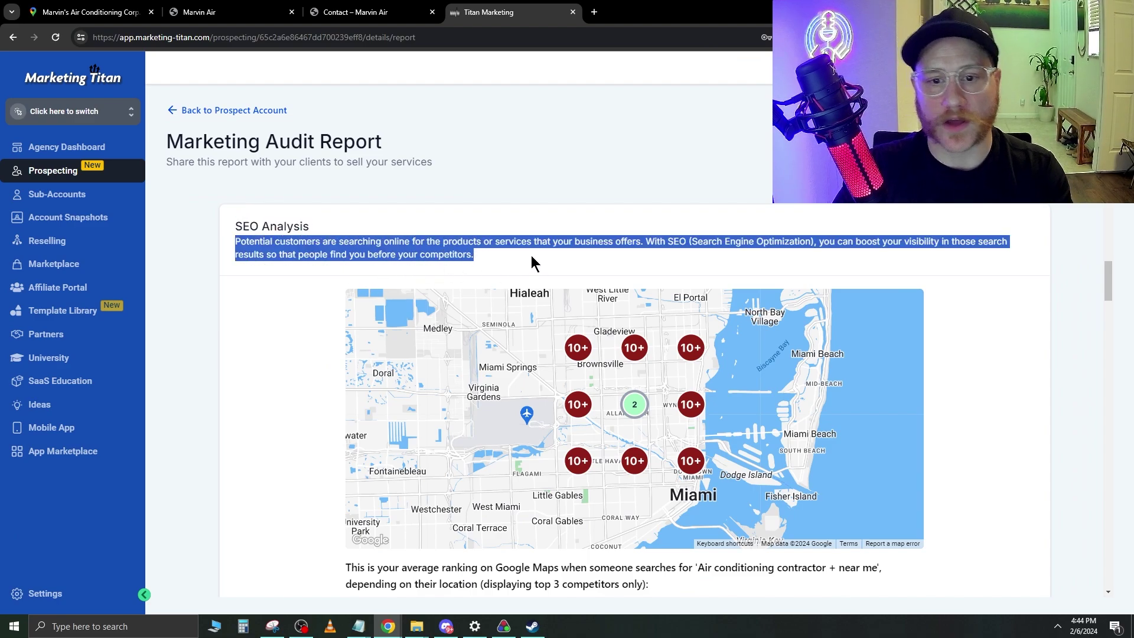
{"action": "left_click", "coordinate": [548, 249]}
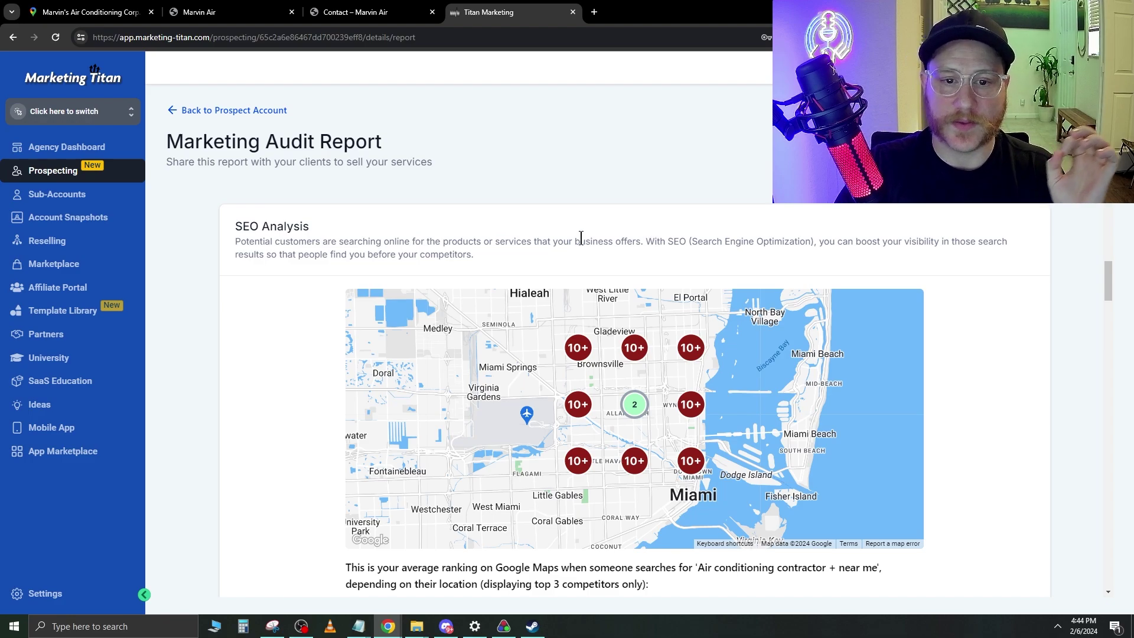
{"action": "scroll", "coordinate": [490, 274], "scroll_direction": "down", "scroll_amount": 1}
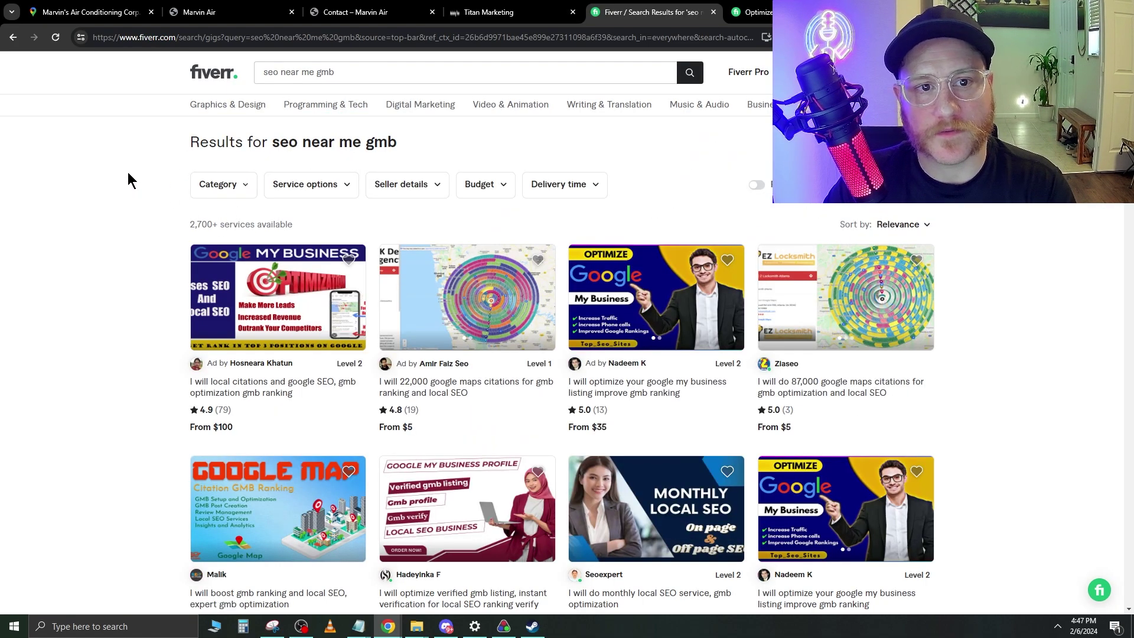
Step: Check the 'seo near me gmb' query, glance at the audit report, then return to Fiverr results
{"action": "left_click", "coordinate": [662, 72]}
{"action": "left_click", "coordinate": [137, 217]}
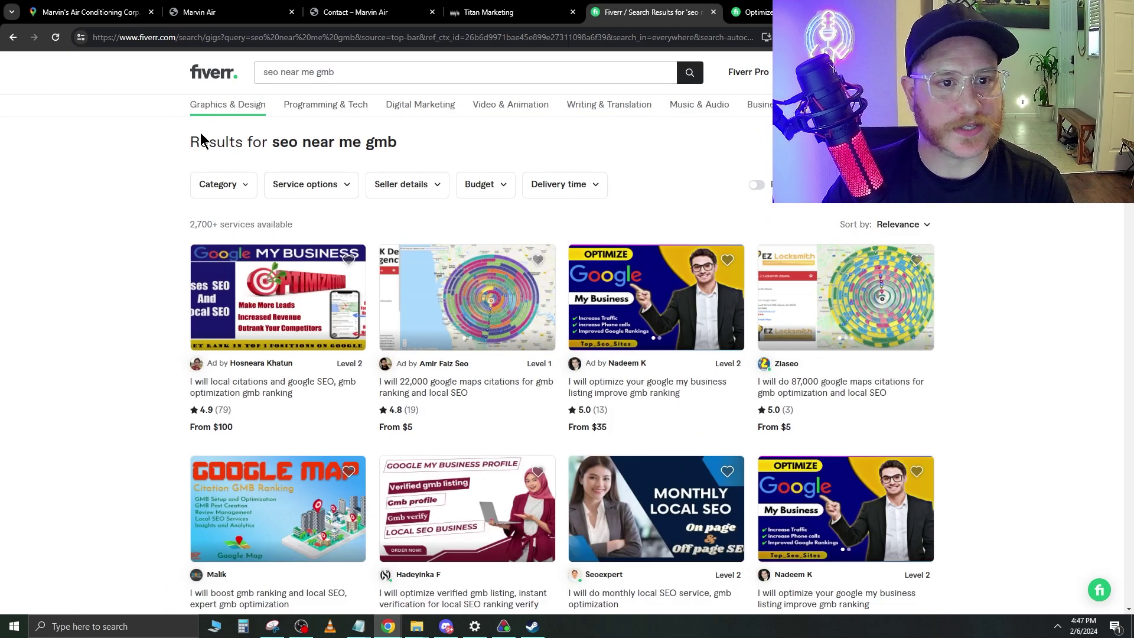
{"action": "left_click", "coordinate": [514, 12]}
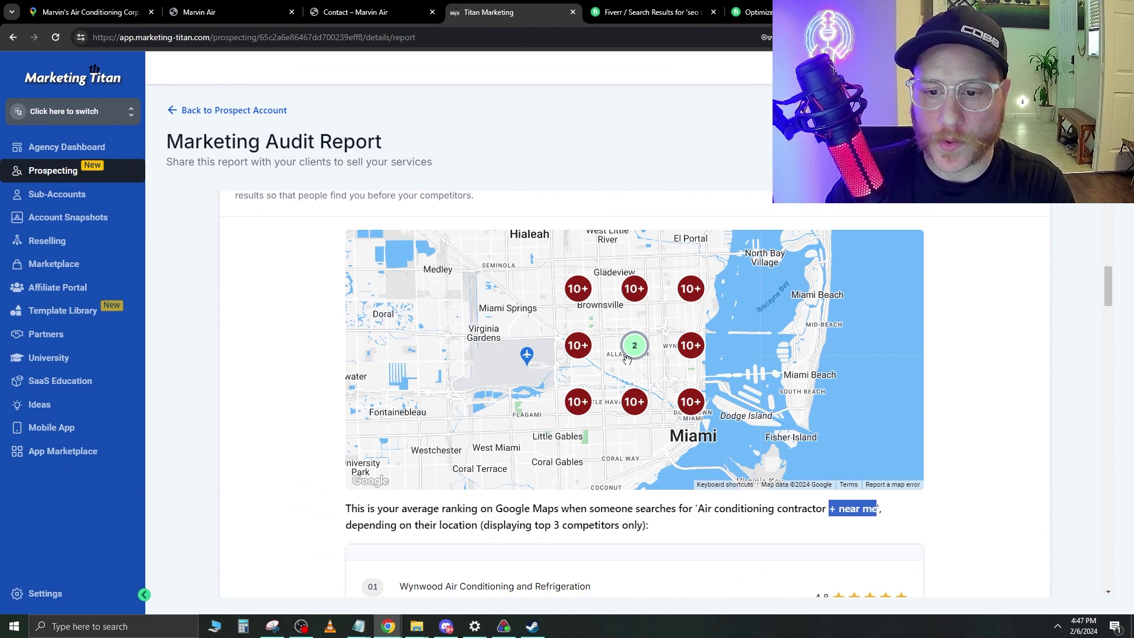
{"action": "key", "text": "ctrl+Tab"}
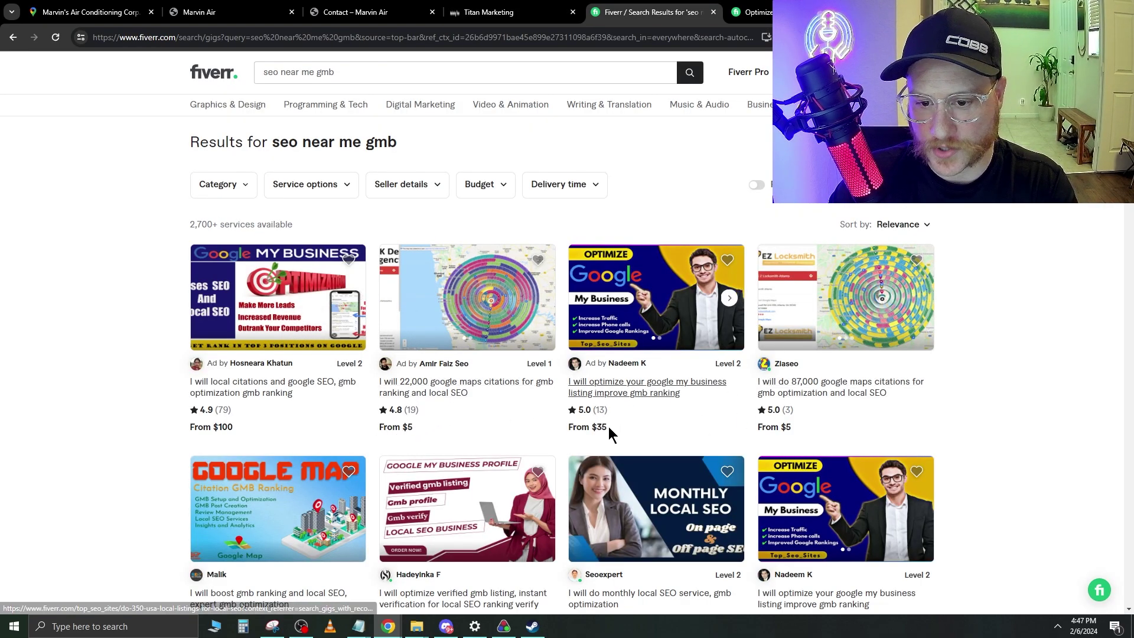
Step: Open the third gig, a $35 Google My Business optimization, and review its details and reviews
{"action": "left_click", "coordinate": [655, 390]}
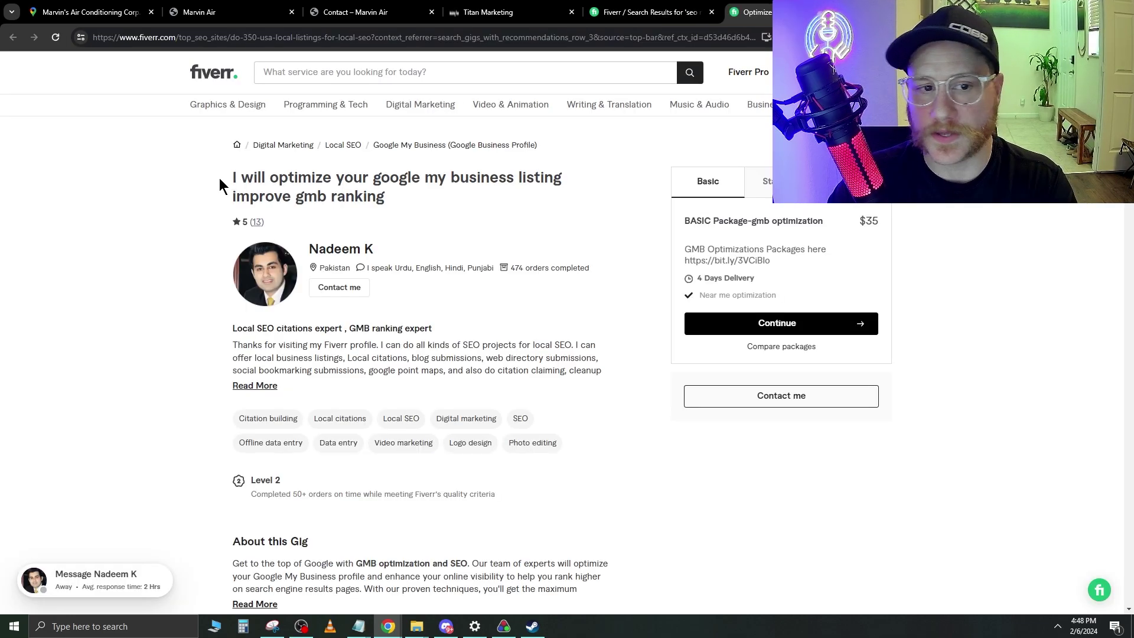
{"action": "left_click_drag", "start_coordinate": [232, 177], "coordinate": [579, 196]}
{"action": "left_click", "coordinate": [164, 265]}
{"action": "scroll", "coordinate": [200, 326], "scroll_direction": "down", "scroll_amount": 20}
{"action": "scroll", "coordinate": [196, 331], "scroll_direction": "down", "scroll_amount": 6}
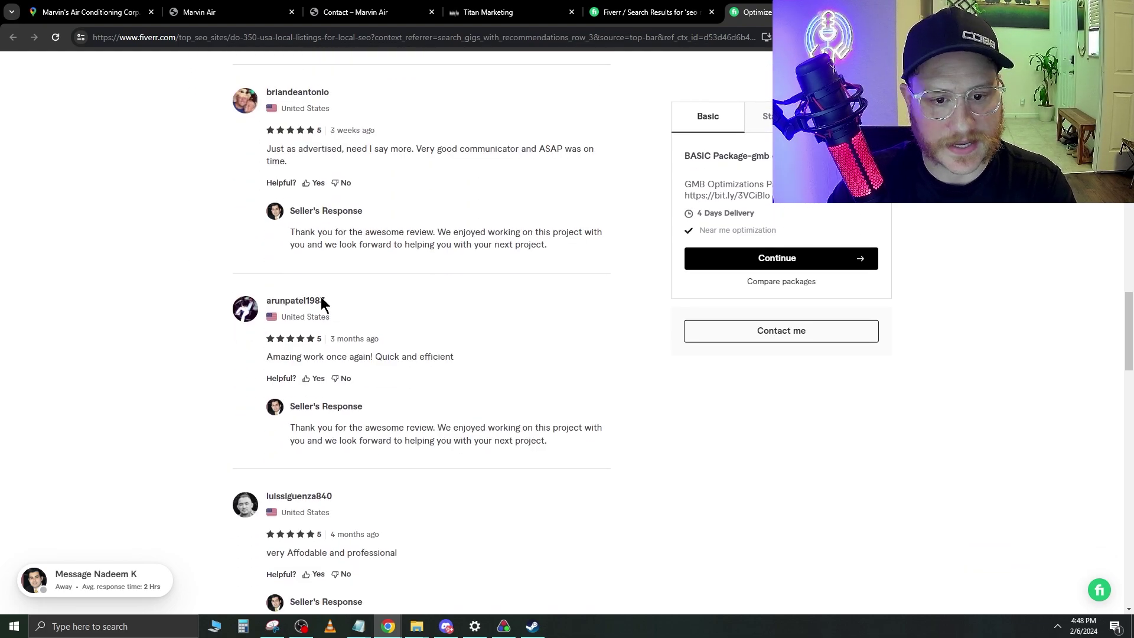
{"action": "scroll", "coordinate": [319, 322], "scroll_direction": "down", "scroll_amount": 7}
{"action": "scroll", "coordinate": [329, 358], "scroll_direction": "down", "scroll_amount": 2}
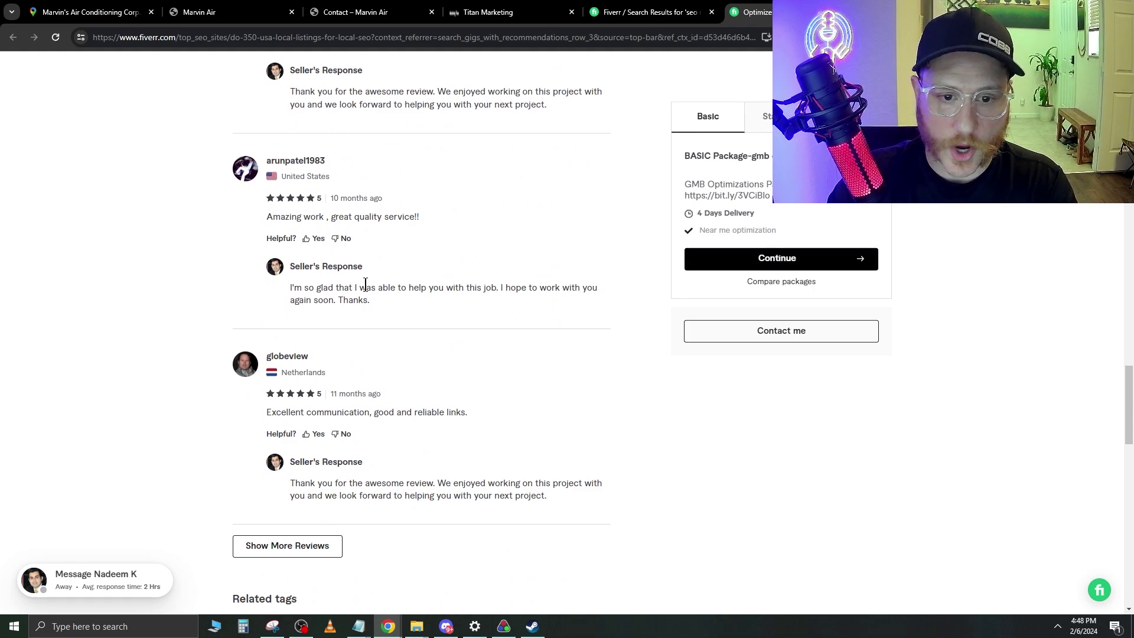
{"action": "scroll", "coordinate": [307, 447], "scroll_direction": "down", "scroll_amount": 1}
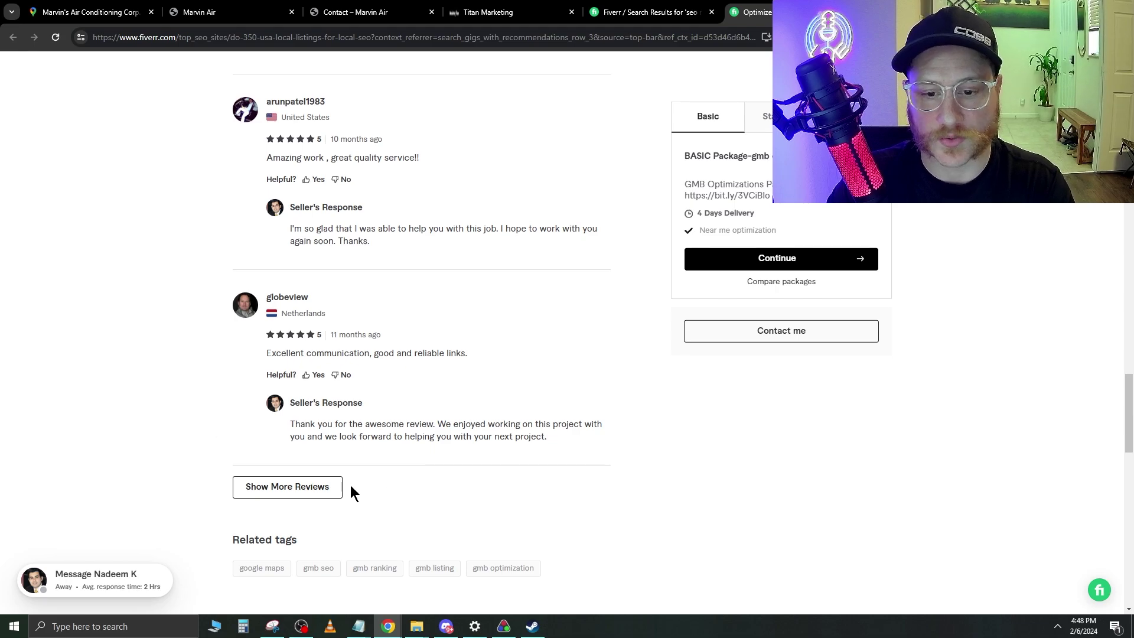
{"action": "scroll", "coordinate": [226, 296], "scroll_direction": "up", "scroll_amount": 20}
{"action": "scroll", "coordinate": [259, 299], "scroll_direction": "up", "scroll_amount": 15}
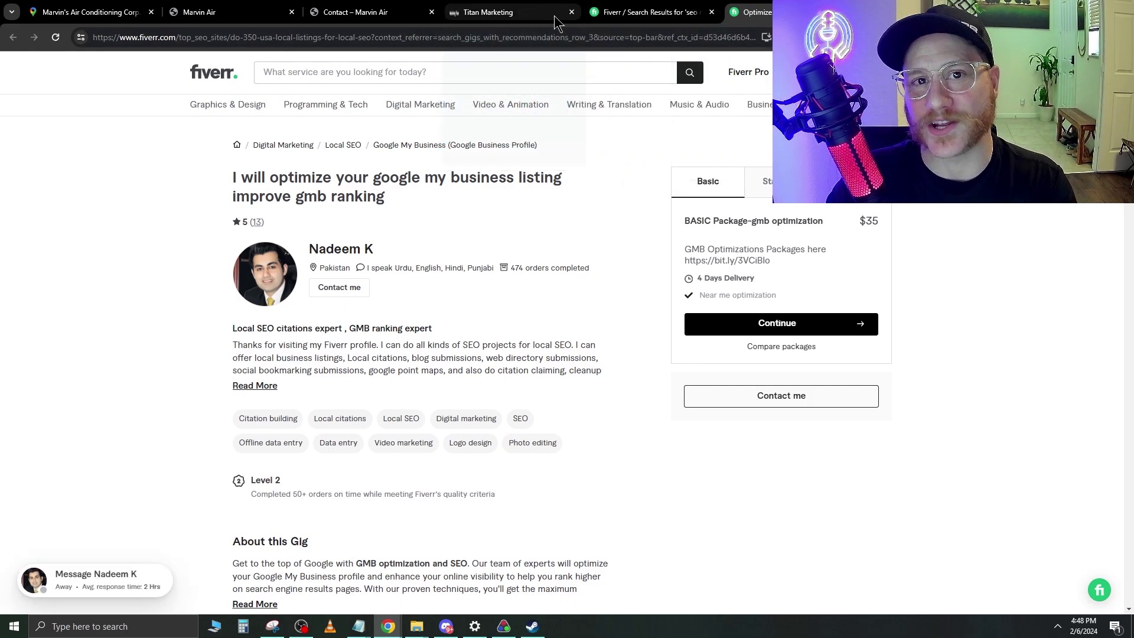
{"action": "mouse_move", "coordinate": [699, 104]}
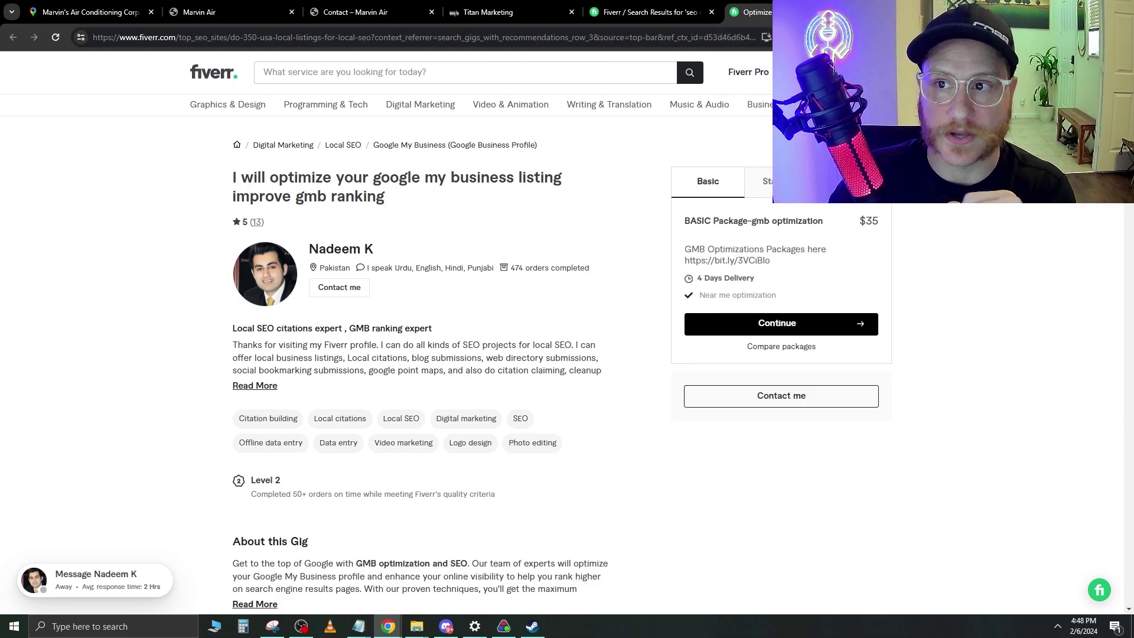
{"action": "key", "text": "ctrl+w"}
{"action": "left_click", "coordinate": [488, 11]}
{"action": "scroll", "coordinate": [308, 295], "scroll_direction": "down", "scroll_amount": 2}
{"action": "scroll", "coordinate": [319, 326], "scroll_direction": "down", "scroll_amount": 3}
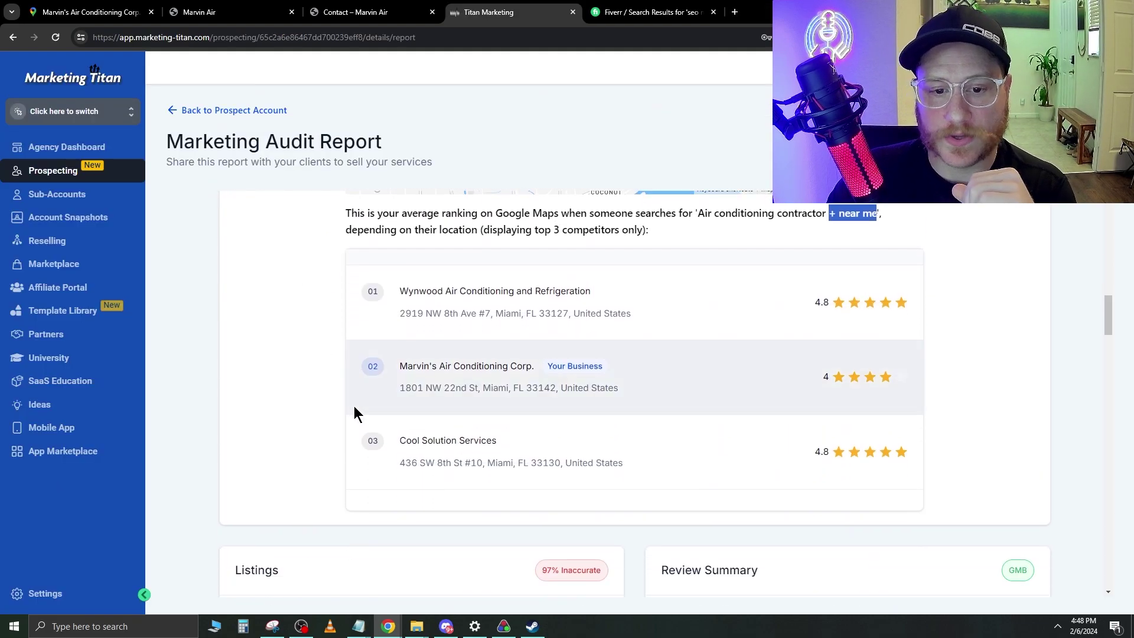
{"action": "scroll", "coordinate": [709, 313], "scroll_direction": "up", "scroll_amount": 2}
{"action": "scroll", "coordinate": [709, 313], "scroll_direction": "up", "scroll_amount": 1}
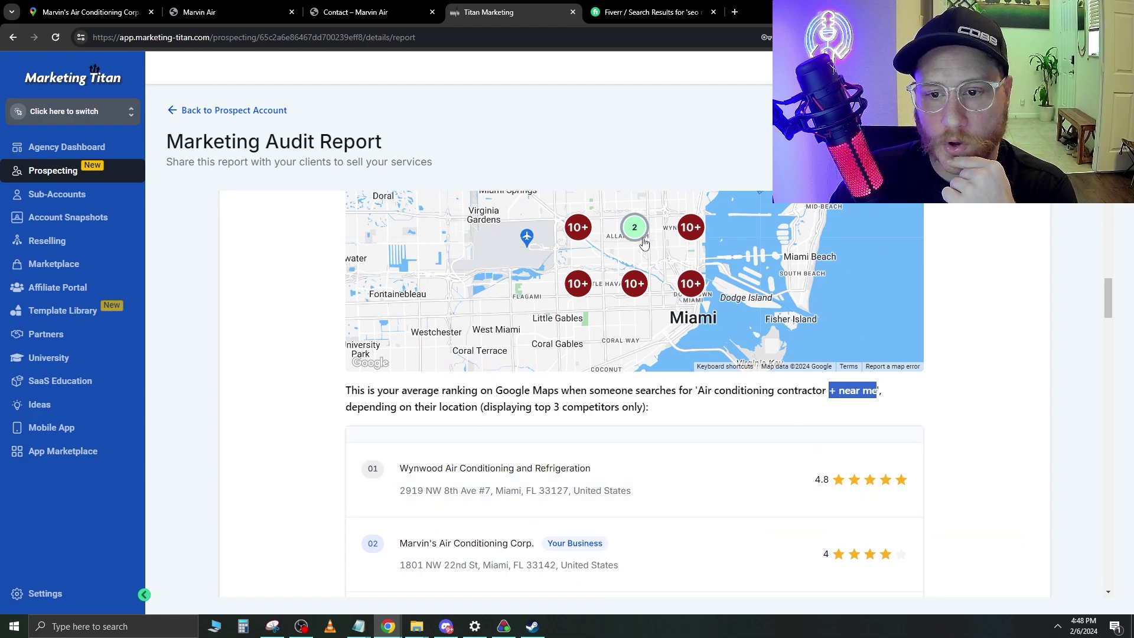
{"action": "scroll", "coordinate": [343, 407], "scroll_direction": "down", "scroll_amount": 3}
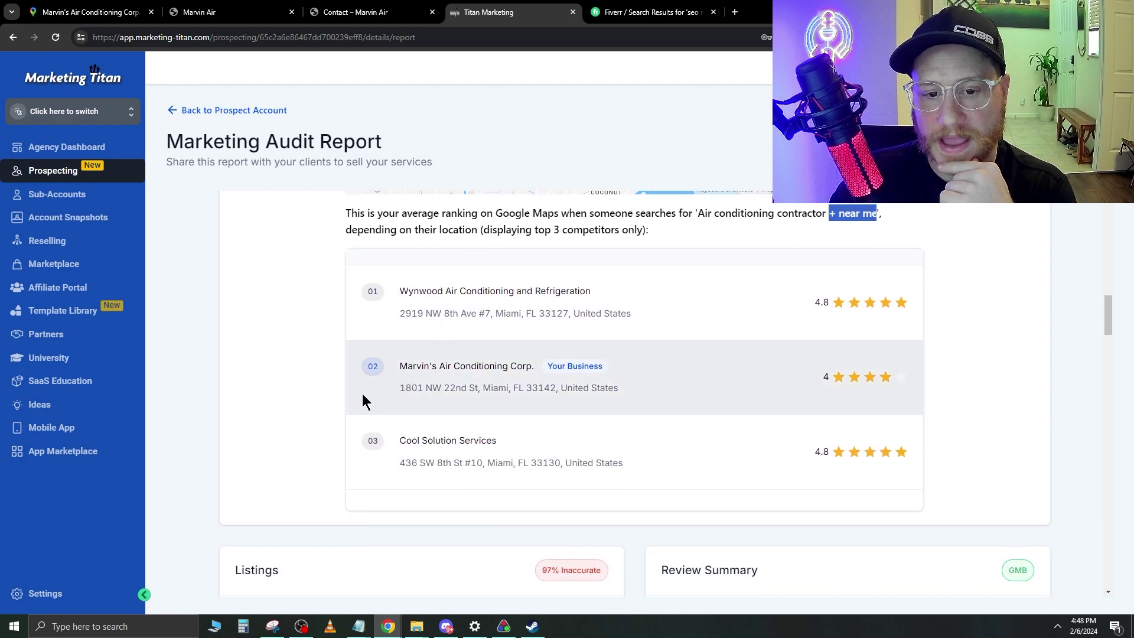
{"action": "scroll", "coordinate": [325, 342], "scroll_direction": "down", "scroll_amount": 1}
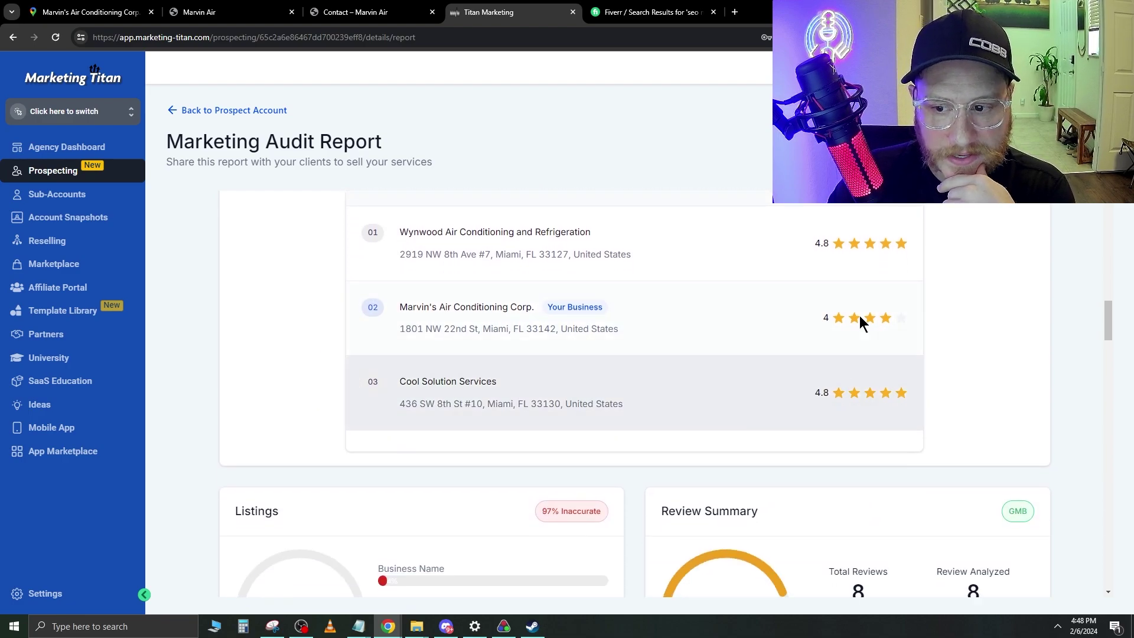
{"action": "scroll", "coordinate": [827, 373], "scroll_direction": "up", "scroll_amount": 1}
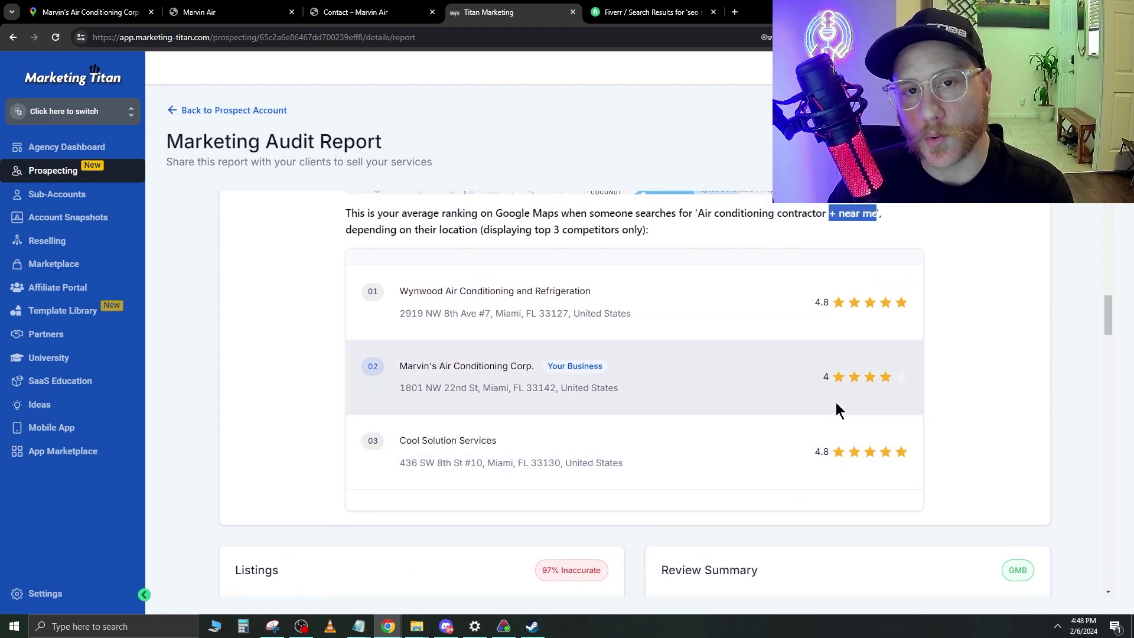
{"action": "scroll", "coordinate": [699, 403], "scroll_direction": "down", "scroll_amount": 5}
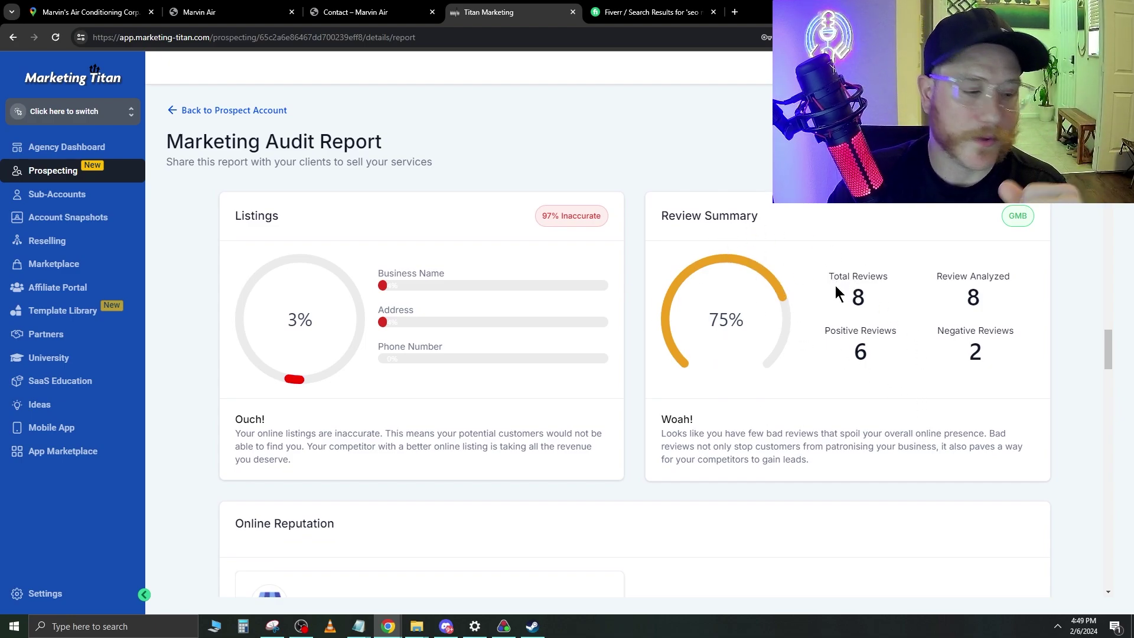
{"action": "left_click_drag", "start_coordinate": [845, 296], "coordinate": [929, 375]}
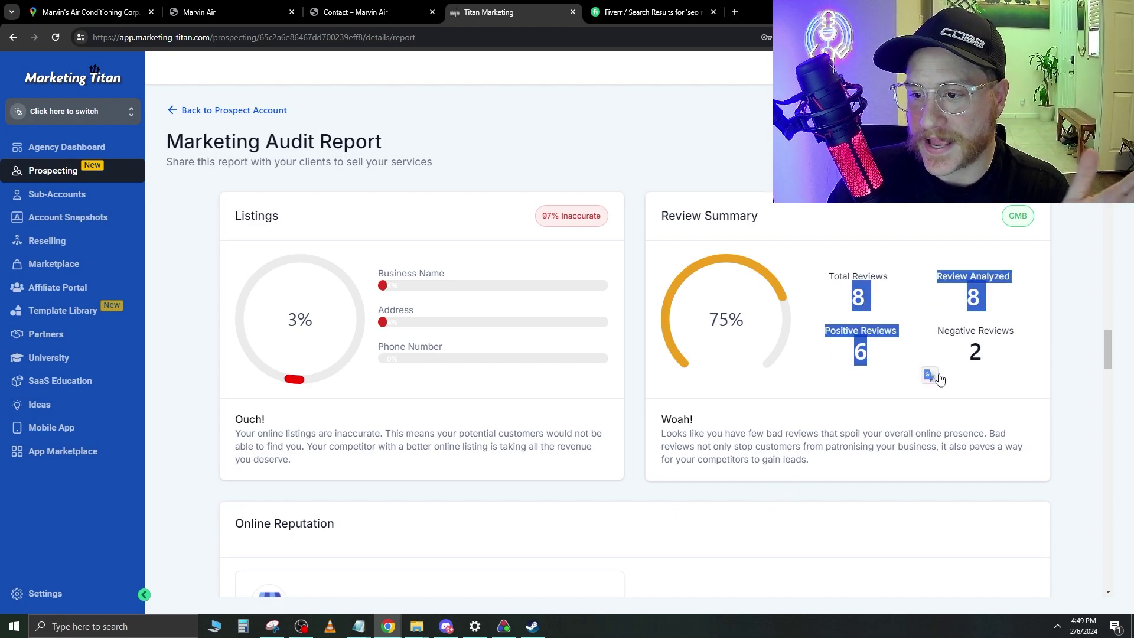
{"action": "left_click", "coordinate": [958, 337]}
{"action": "double_click", "coordinate": [974, 352]}
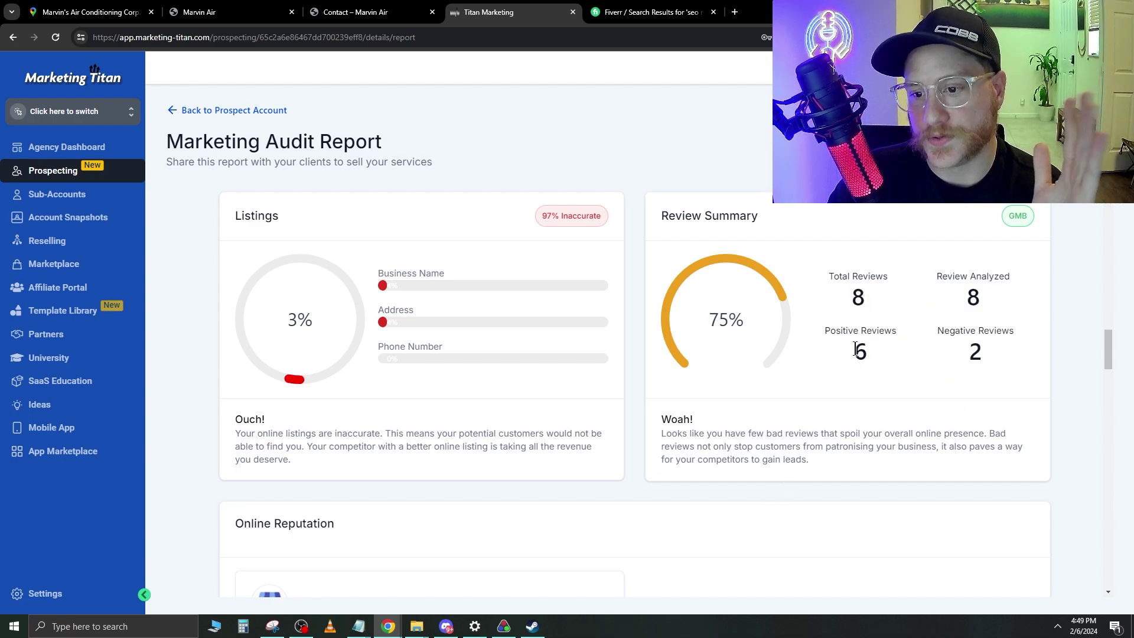
{"action": "double_click", "coordinate": [861, 352]}
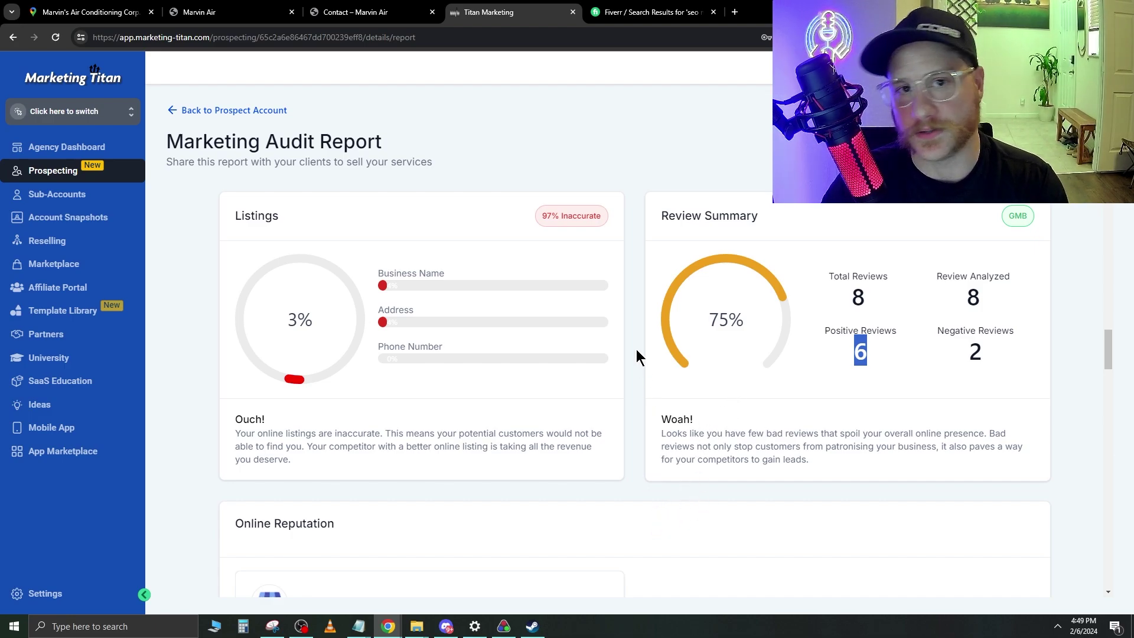
{"action": "scroll", "coordinate": [561, 496], "scroll_direction": "down", "scroll_amount": 6}
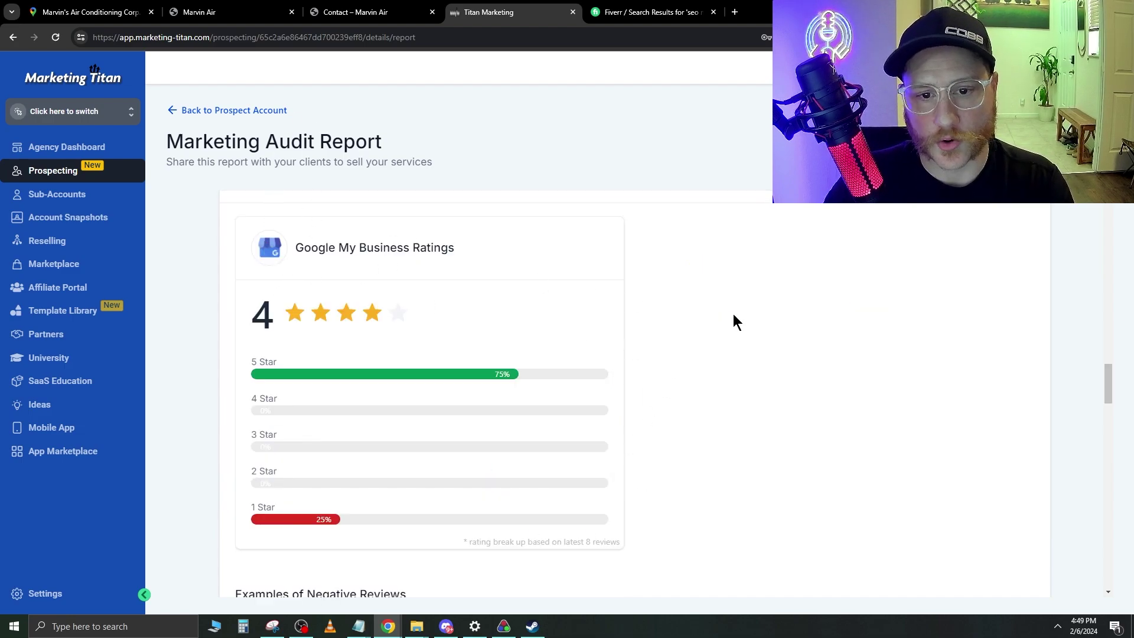
{"action": "scroll", "coordinate": [764, 319], "scroll_direction": "down", "scroll_amount": 1}
{"action": "left_click_drag", "start_coordinate": [315, 327], "coordinate": [356, 306]}
{"action": "left_click", "coordinate": [545, 313]}
{"action": "scroll", "coordinate": [689, 481], "scroll_direction": "down", "scroll_amount": 2}
{"action": "left_click_drag", "start_coordinate": [250, 330], "coordinate": [390, 342]}
{"action": "scroll", "coordinate": [703, 433], "scroll_direction": "down", "scroll_amount": 3}
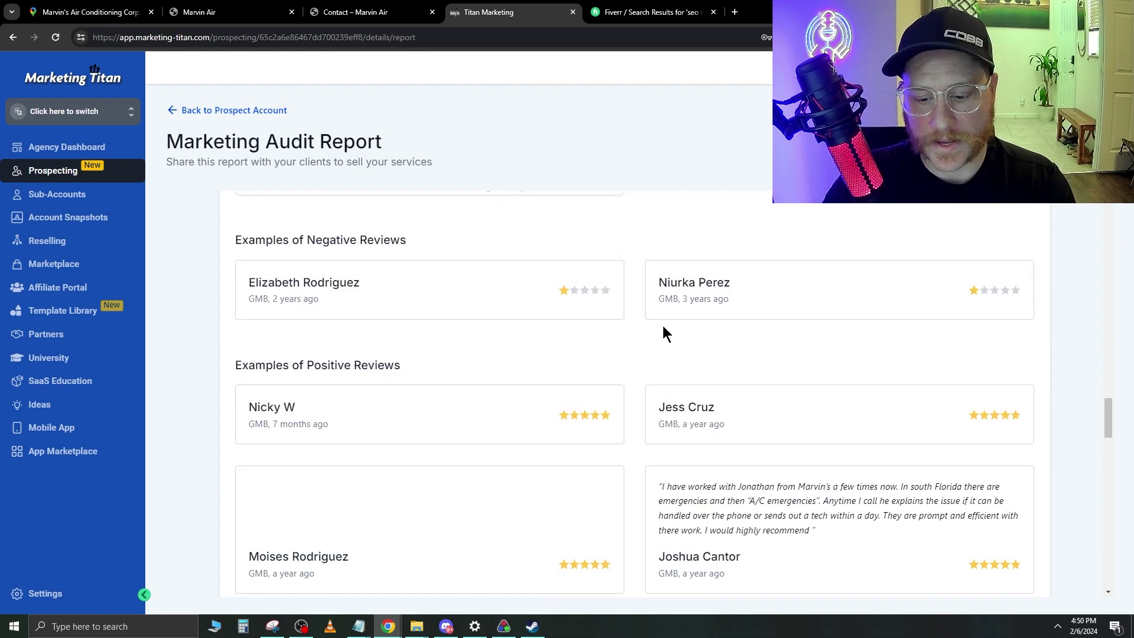
{"action": "key", "text": "ctrl+minus"}
{"action": "key", "text": "ctrl+plus"}
{"action": "left_click_drag", "start_coordinate": [271, 285], "coordinate": [334, 303]}
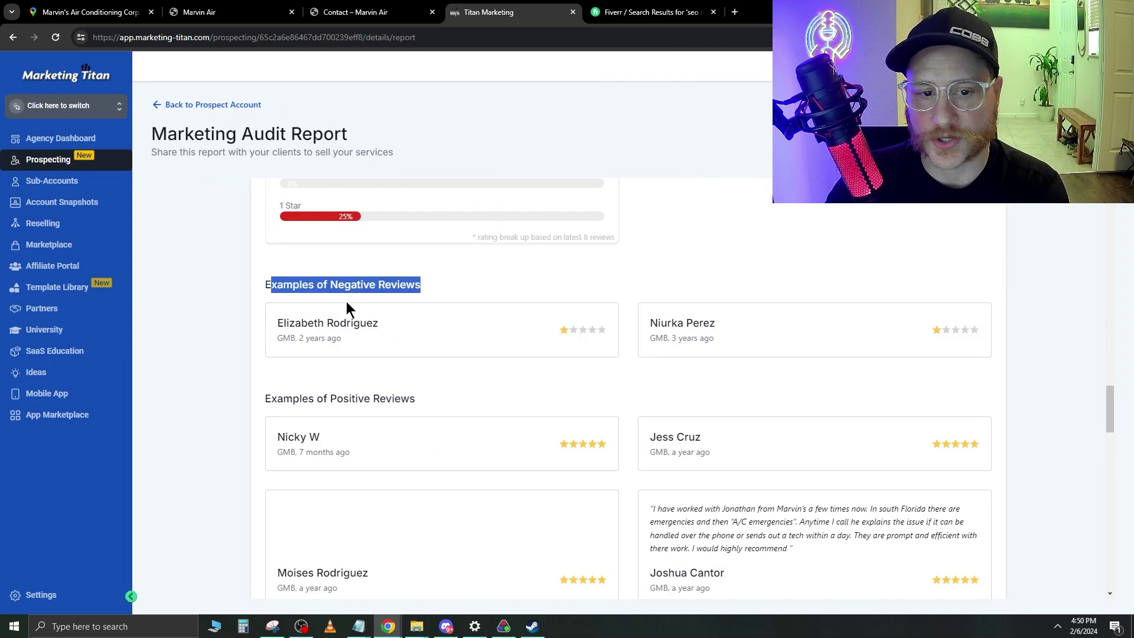
{"action": "left_click", "coordinate": [607, 273]}
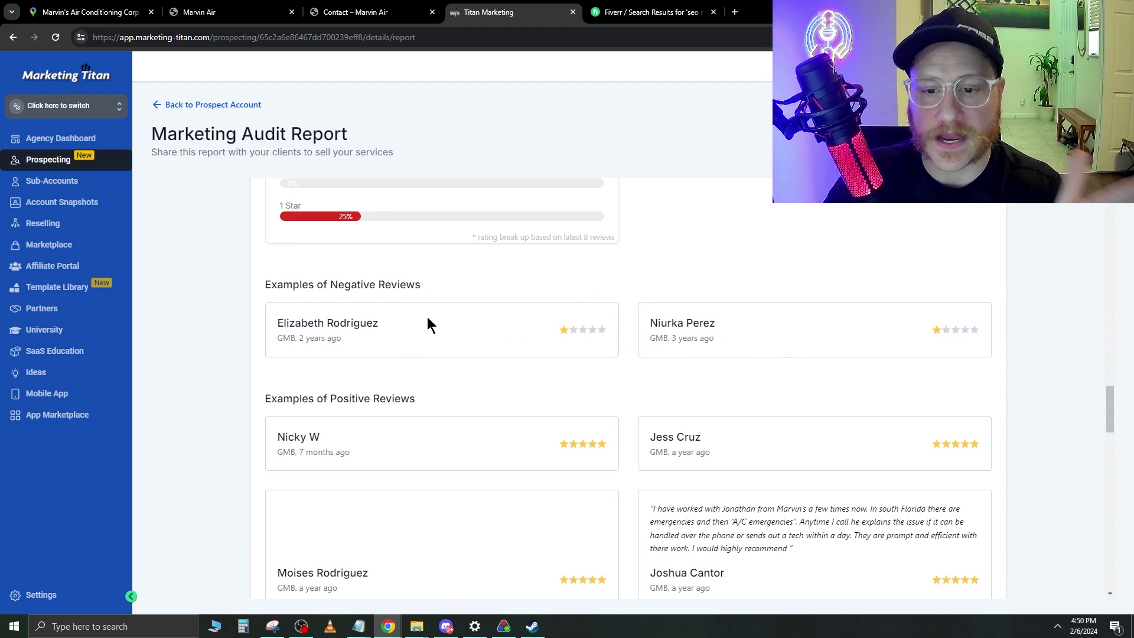
{"action": "scroll", "coordinate": [523, 352], "scroll_direction": "down", "scroll_amount": 2}
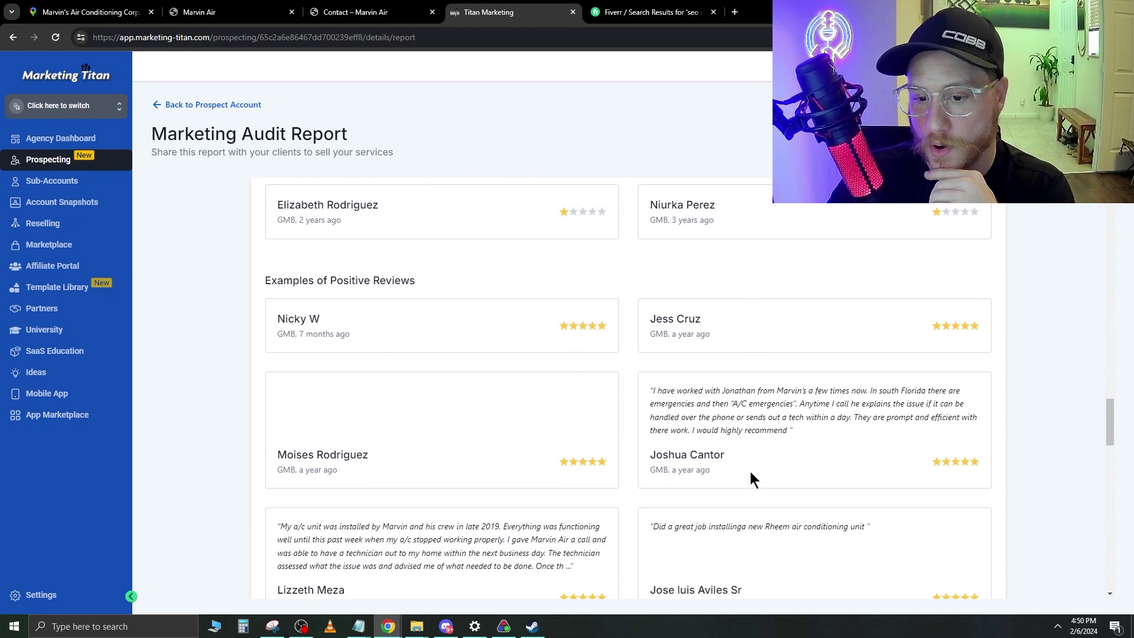
{"action": "scroll", "coordinate": [621, 443], "scroll_direction": "down", "scroll_amount": 2}
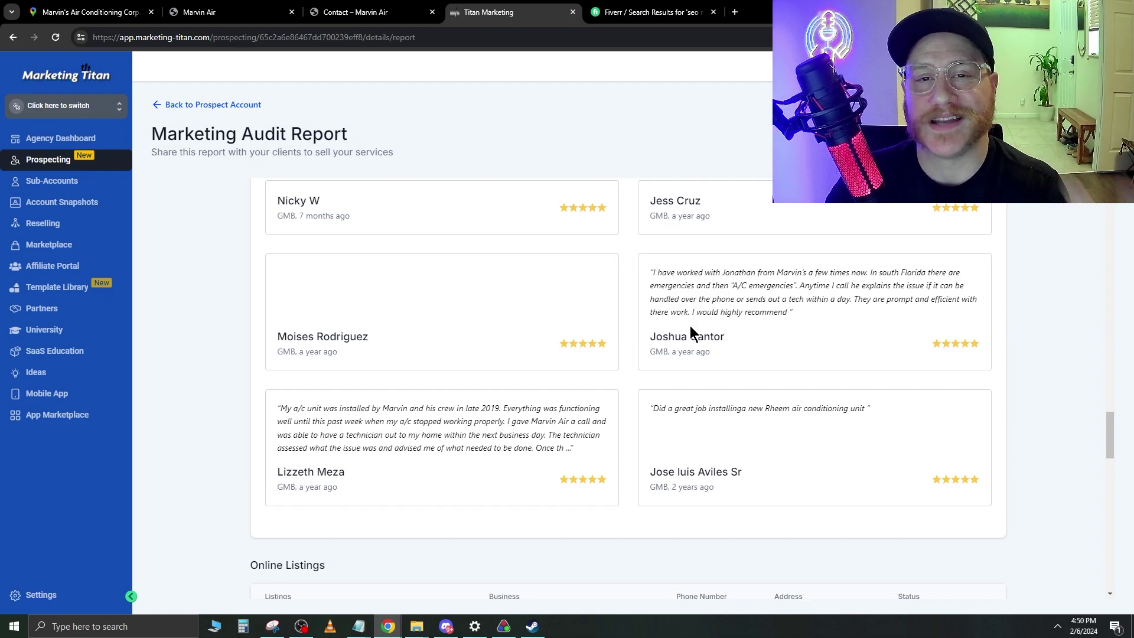
{"action": "scroll", "coordinate": [726, 331], "scroll_direction": "down", "scroll_amount": 6}
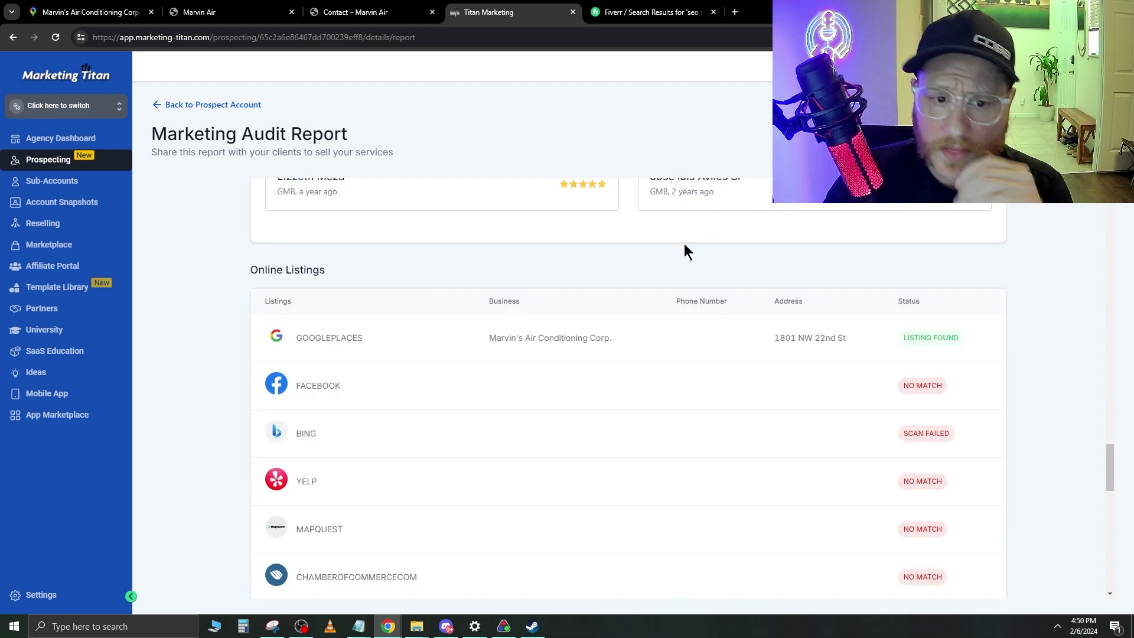
{"action": "left_click_drag", "start_coordinate": [240, 208], "coordinate": [400, 219]}
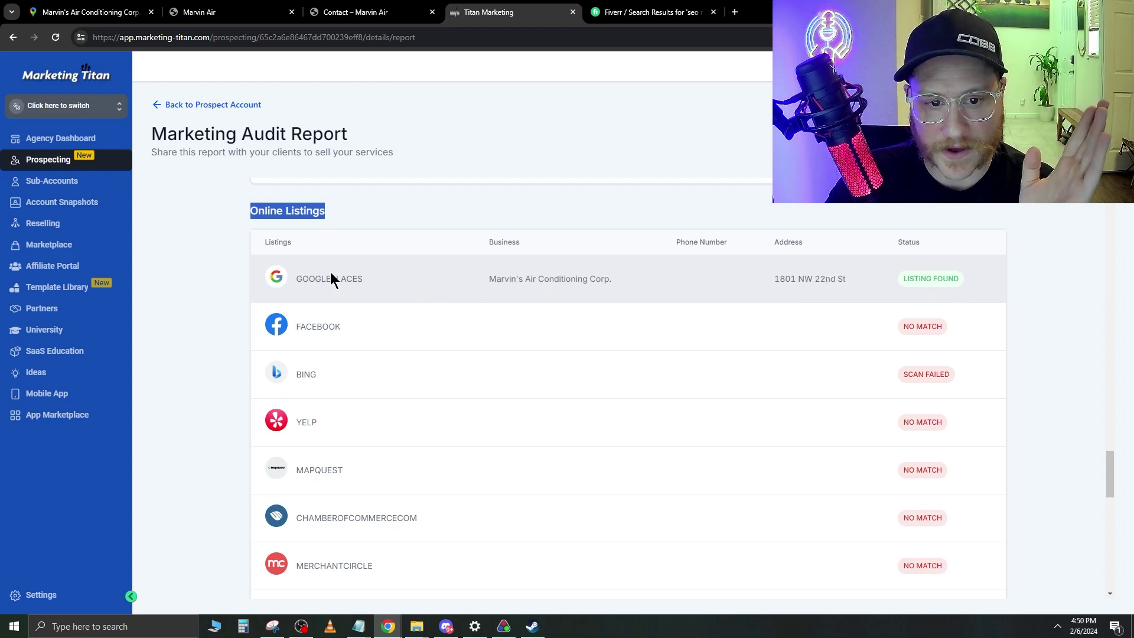
{"action": "scroll", "coordinate": [160, 292], "scroll_direction": "down", "scroll_amount": 1}
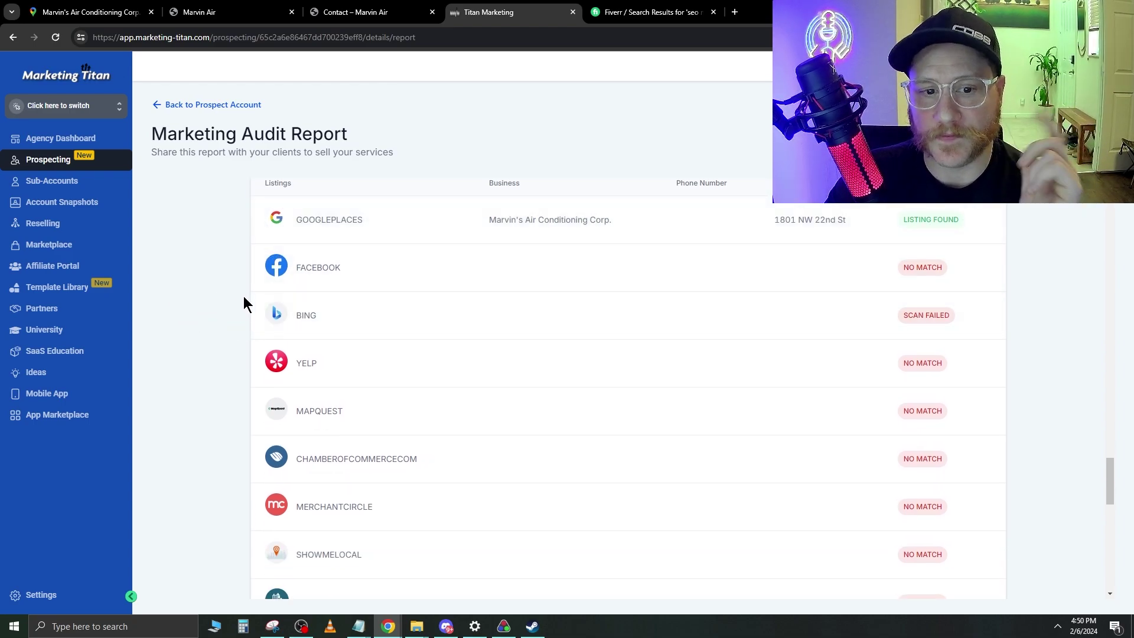
{"action": "scroll", "coordinate": [241, 298], "scroll_direction": "down", "scroll_amount": 3}
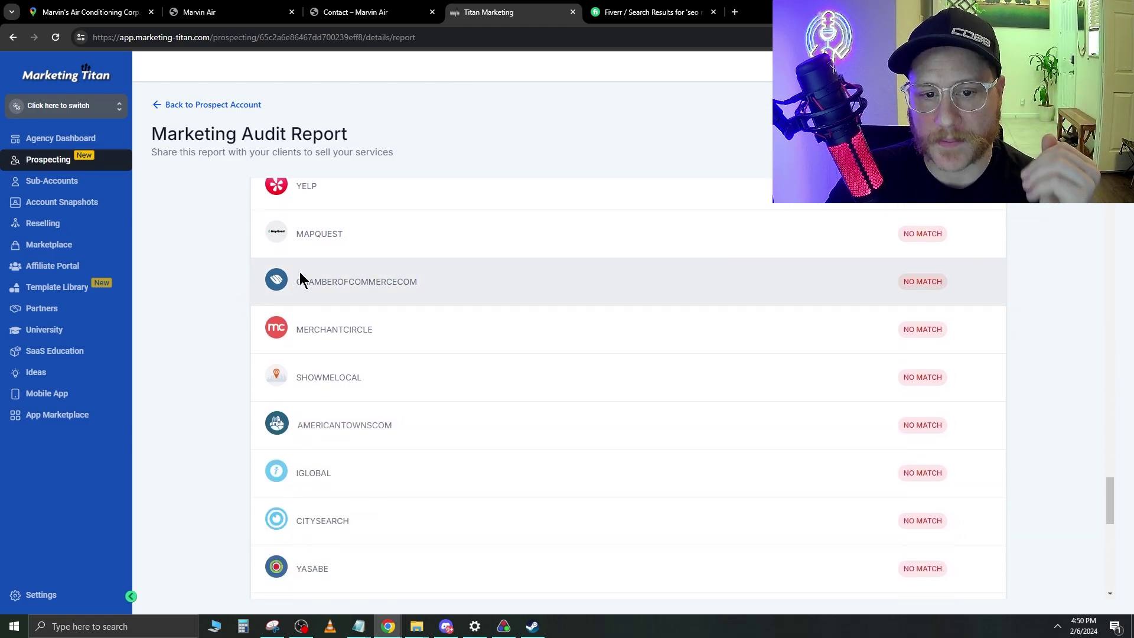
{"action": "scroll", "coordinate": [236, 319], "scroll_direction": "down", "scroll_amount": 1}
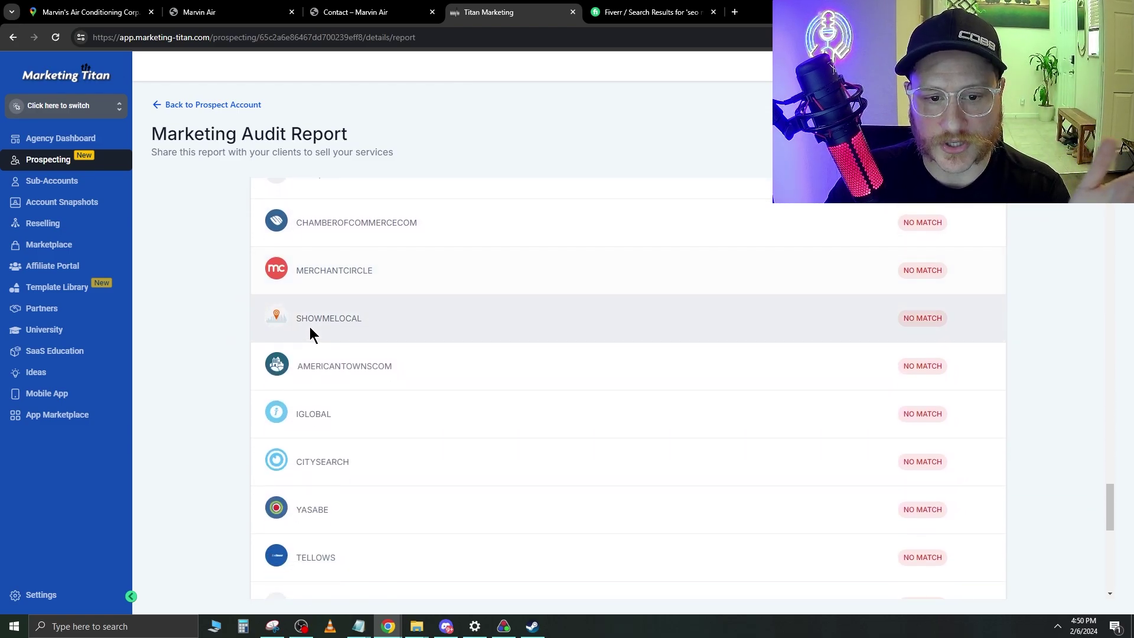
{"action": "scroll", "coordinate": [349, 325], "scroll_direction": "down", "scroll_amount": 1}
{"action": "scroll", "coordinate": [384, 340], "scroll_direction": "down", "scroll_amount": 4}
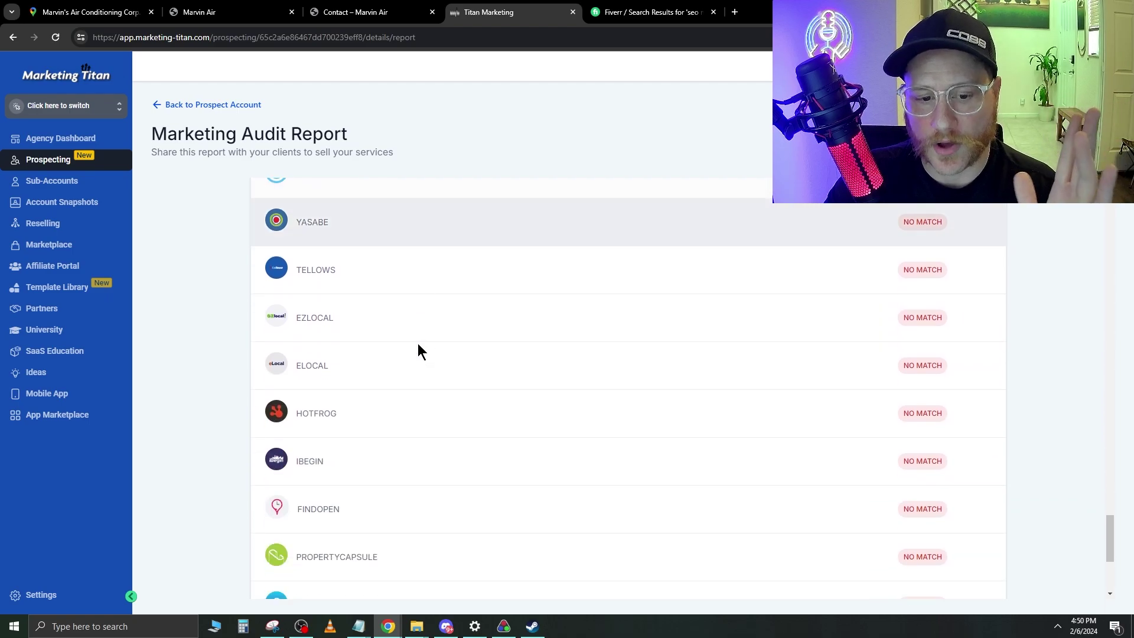
{"action": "scroll", "coordinate": [414, 355], "scroll_direction": "down", "scroll_amount": 4}
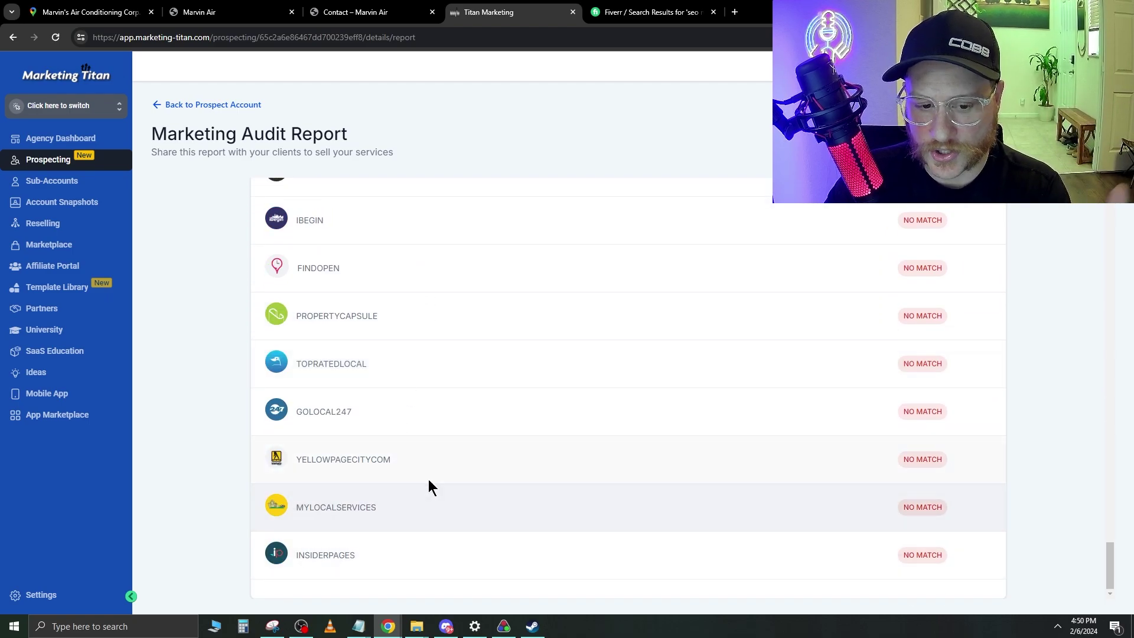
{"action": "scroll", "coordinate": [910, 524], "scroll_direction": "up", "scroll_amount": 20}
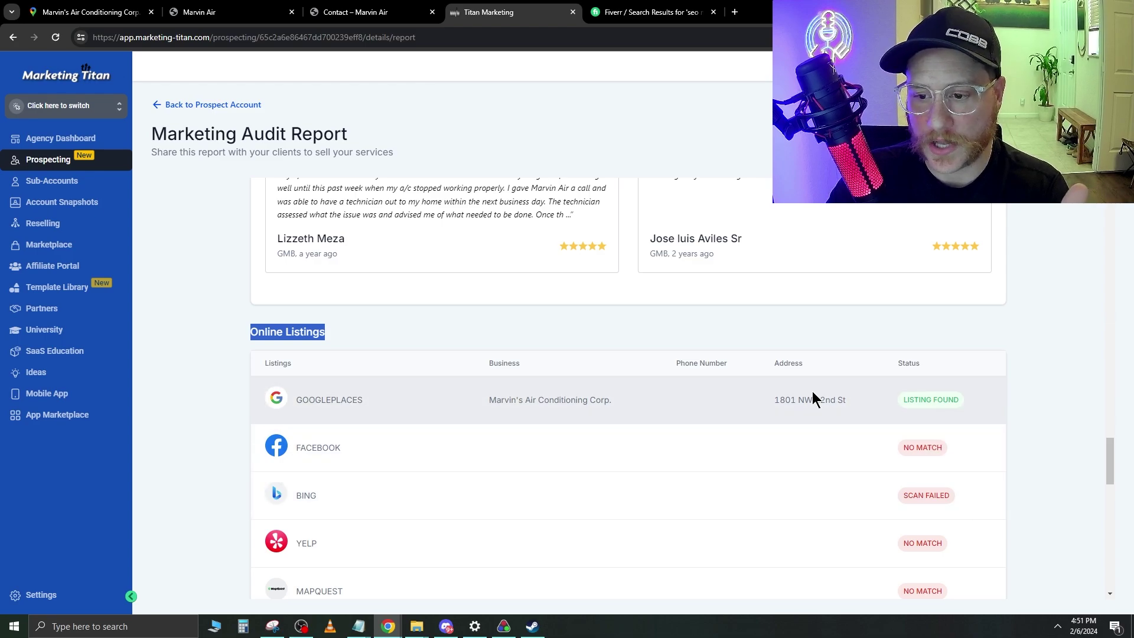
{"action": "left_click_drag", "start_coordinate": [847, 400], "coordinate": [476, 403]}
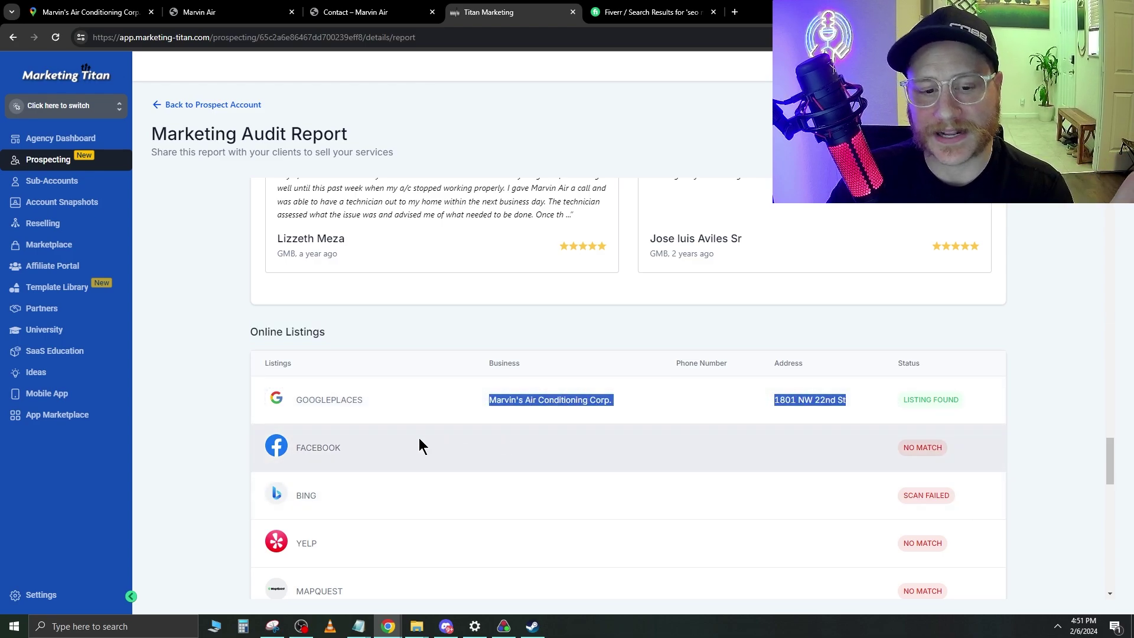
{"action": "scroll", "coordinate": [390, 443], "scroll_direction": "down", "scroll_amount": 5}
{"action": "scroll", "coordinate": [373, 444], "scroll_direction": "down", "scroll_amount": 8}
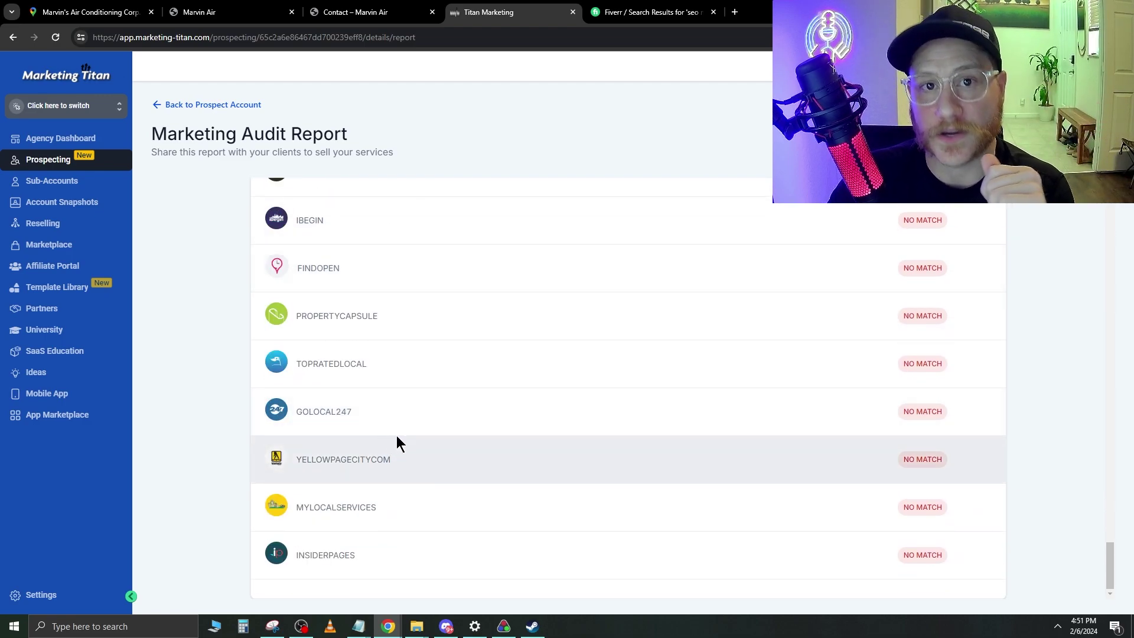
{"action": "scroll", "coordinate": [260, 396], "scroll_direction": "up", "scroll_amount": 12}
{"action": "scroll", "coordinate": [257, 372], "scroll_direction": "up", "scroll_amount": 1}
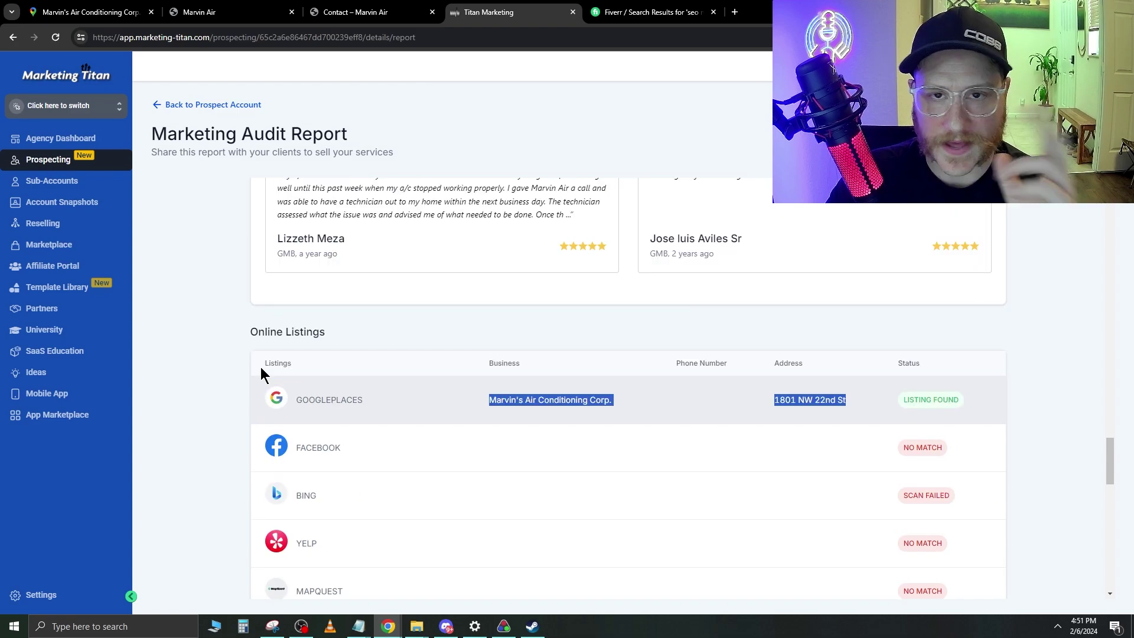
{"action": "scroll", "coordinate": [983, 417], "scroll_direction": "up", "scroll_amount": 10}
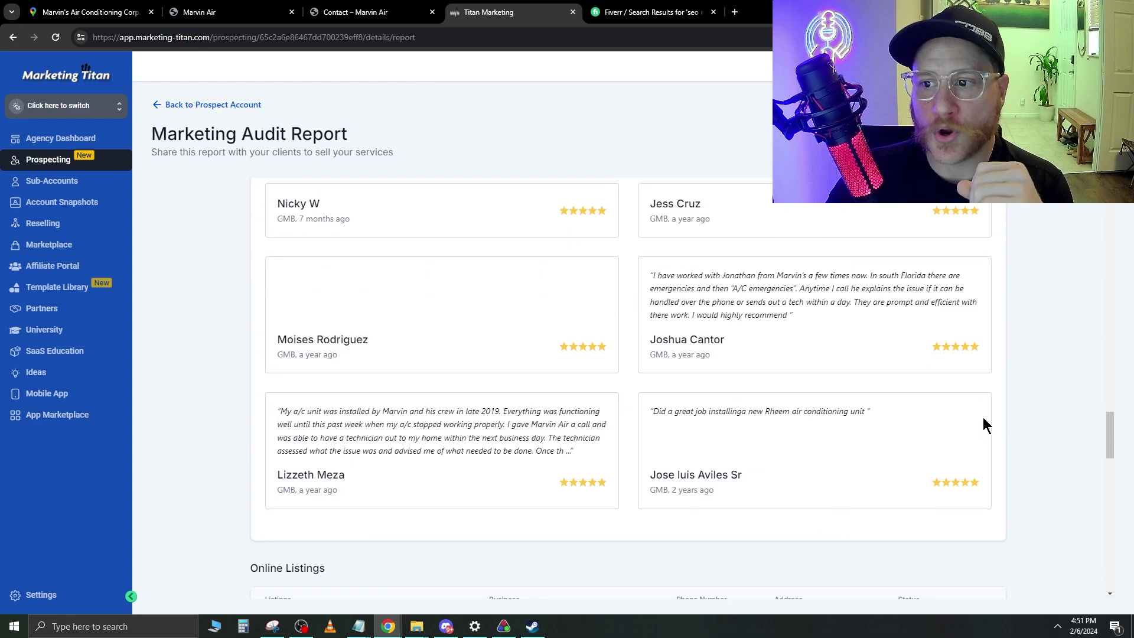
{"action": "scroll", "coordinate": [997, 375], "scroll_direction": "up", "scroll_amount": 15}
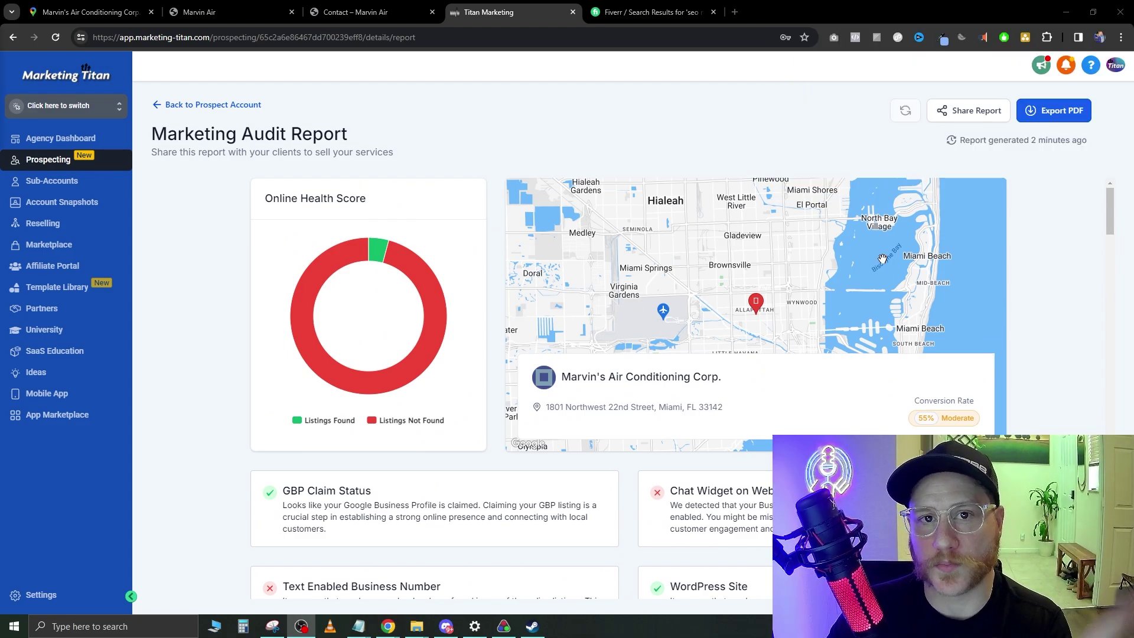
Step: Copy the report's shareable prospect link and close the Prospect Link dialog
{"action": "left_click", "coordinate": [968, 113]}
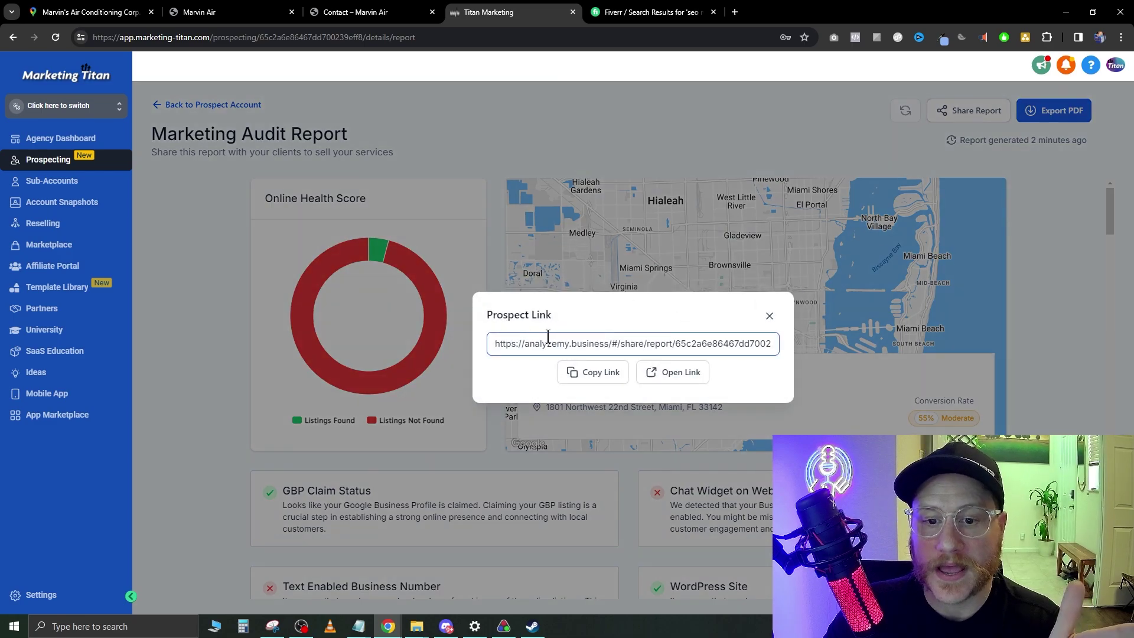
{"action": "left_click", "coordinate": [585, 379]}
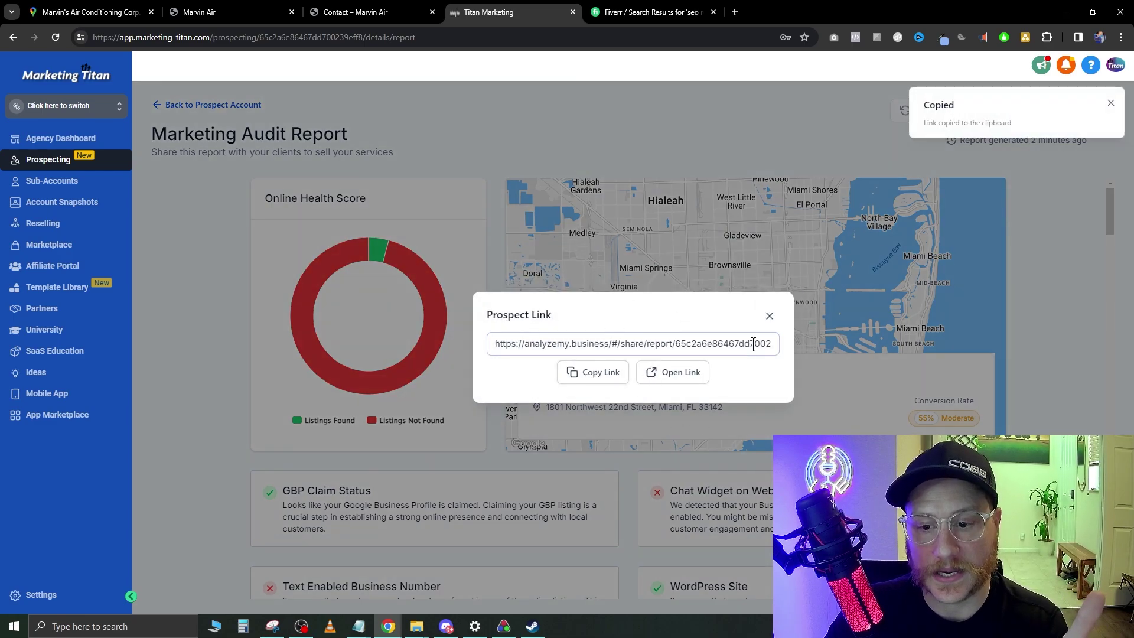
{"action": "left_click", "coordinate": [768, 317]}
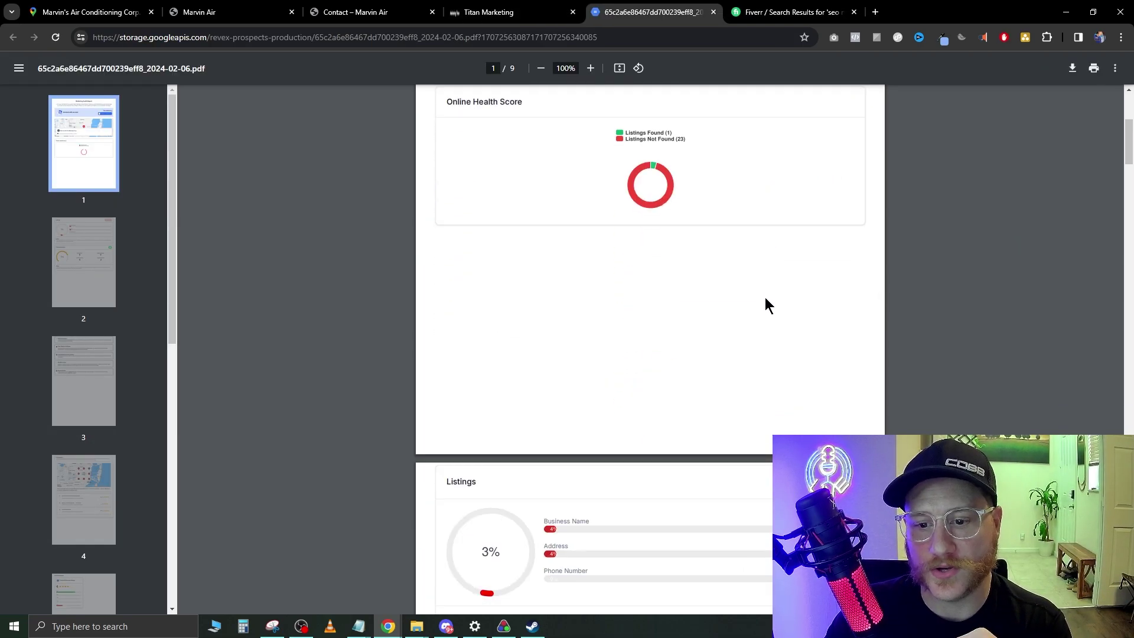
Step: Try the agency's contact e-mail links on the PDF report
{"action": "scroll", "coordinate": [766, 305], "scroll_direction": "up", "scroll_amount": 5}
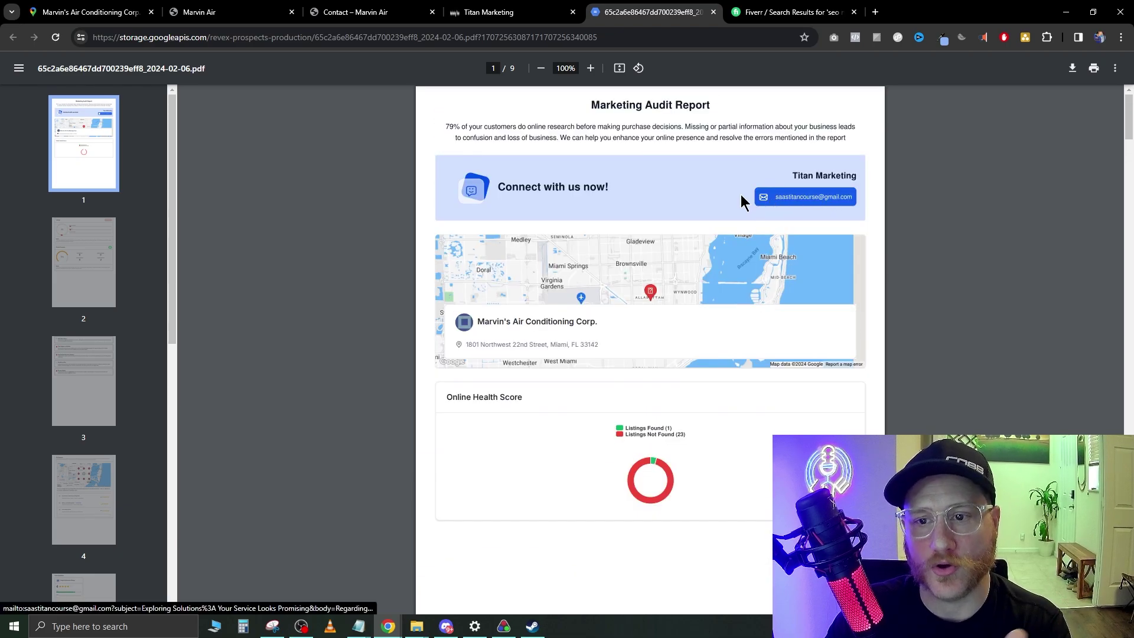
{"action": "left_click", "coordinate": [818, 204]}
{"action": "left_click", "coordinate": [797, 430]}
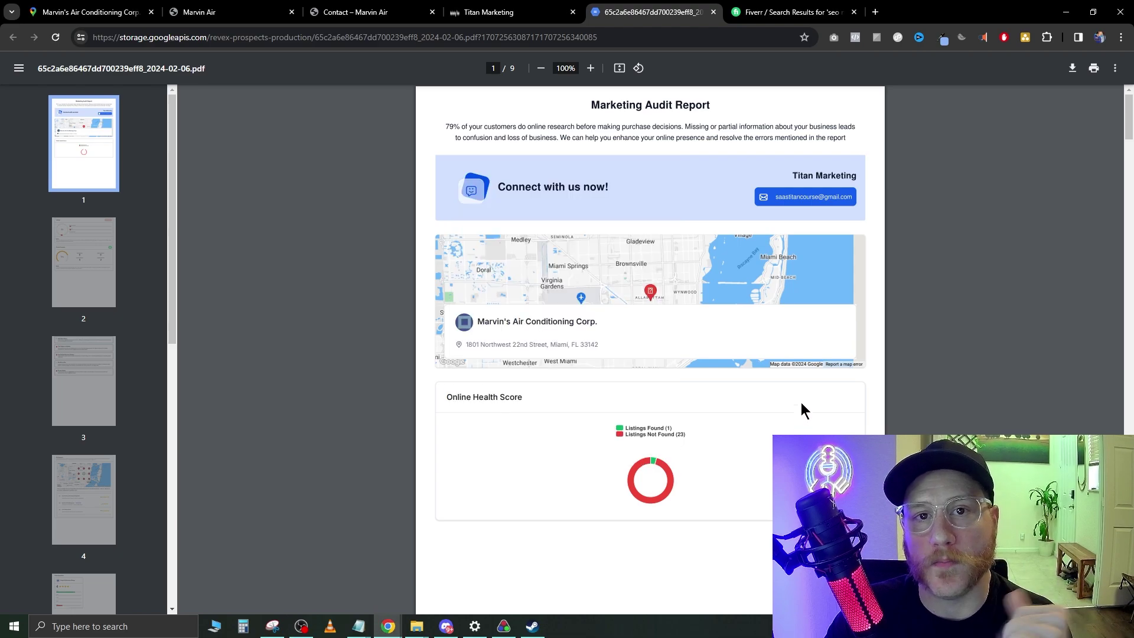
Step: Scroll to the PDF's last page and return to the Marketing Titan audit report
{"action": "scroll", "coordinate": [809, 399], "scroll_direction": "down", "scroll_amount": 20}
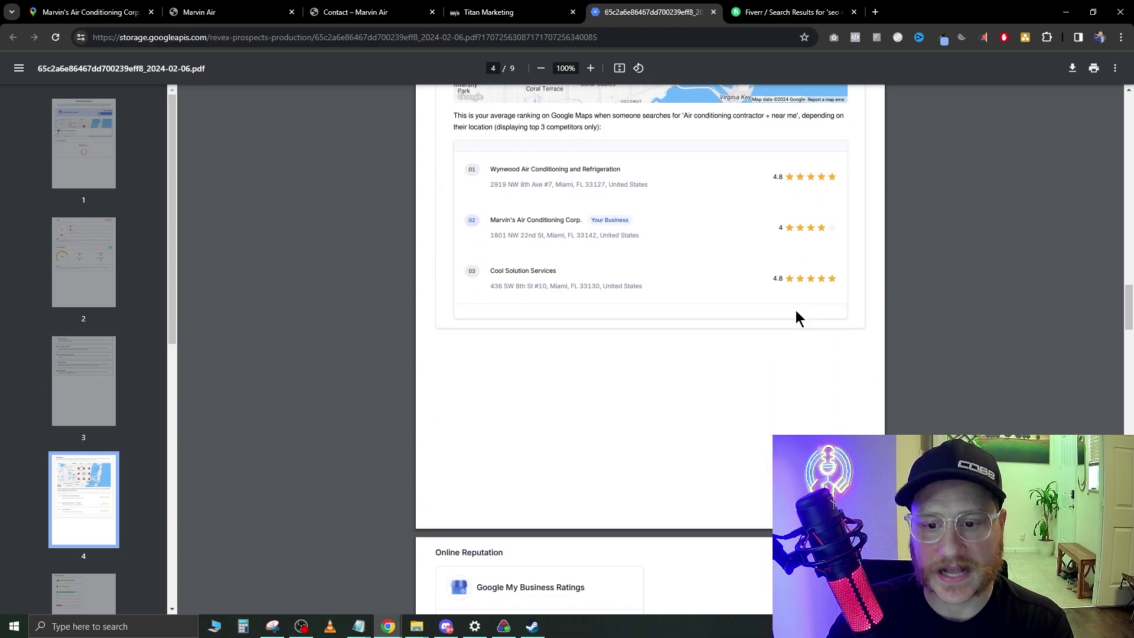
{"action": "scroll", "coordinate": [798, 319], "scroll_direction": "down", "scroll_amount": 20}
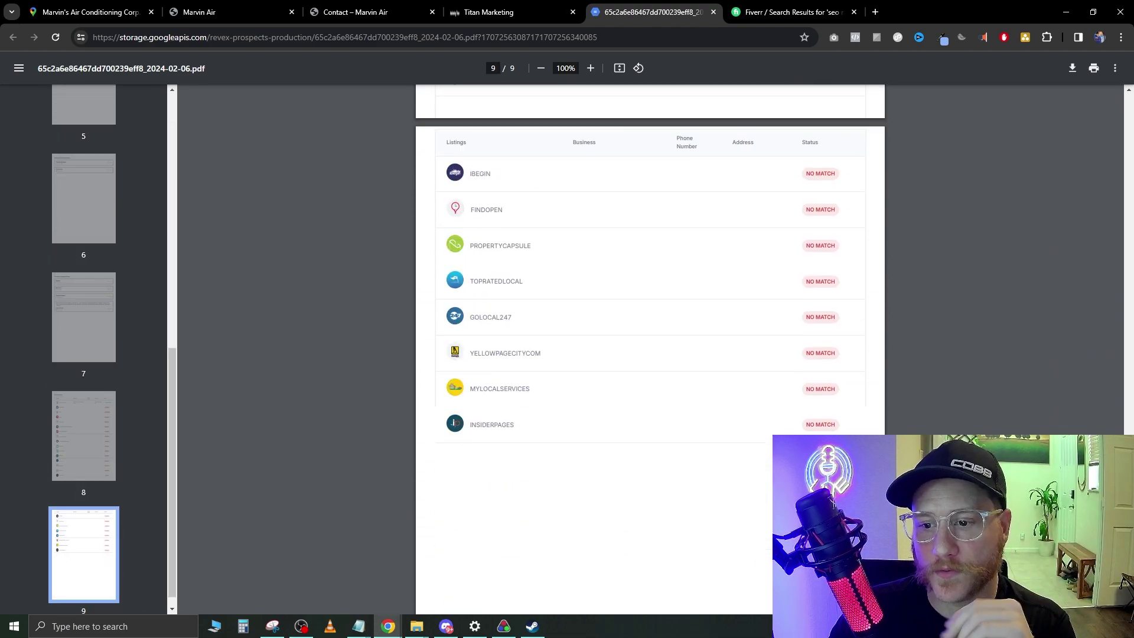
{"action": "scroll", "coordinate": [834, 503], "scroll_direction": "down", "scroll_amount": 3}
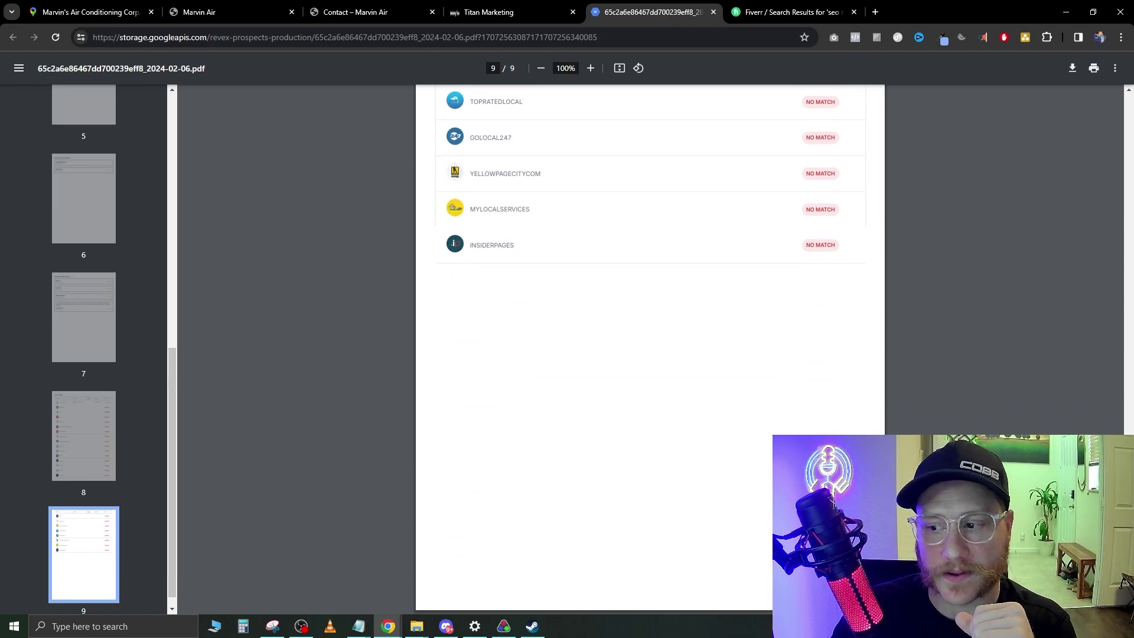
{"action": "key", "text": "ctrl+shift+Tab"}
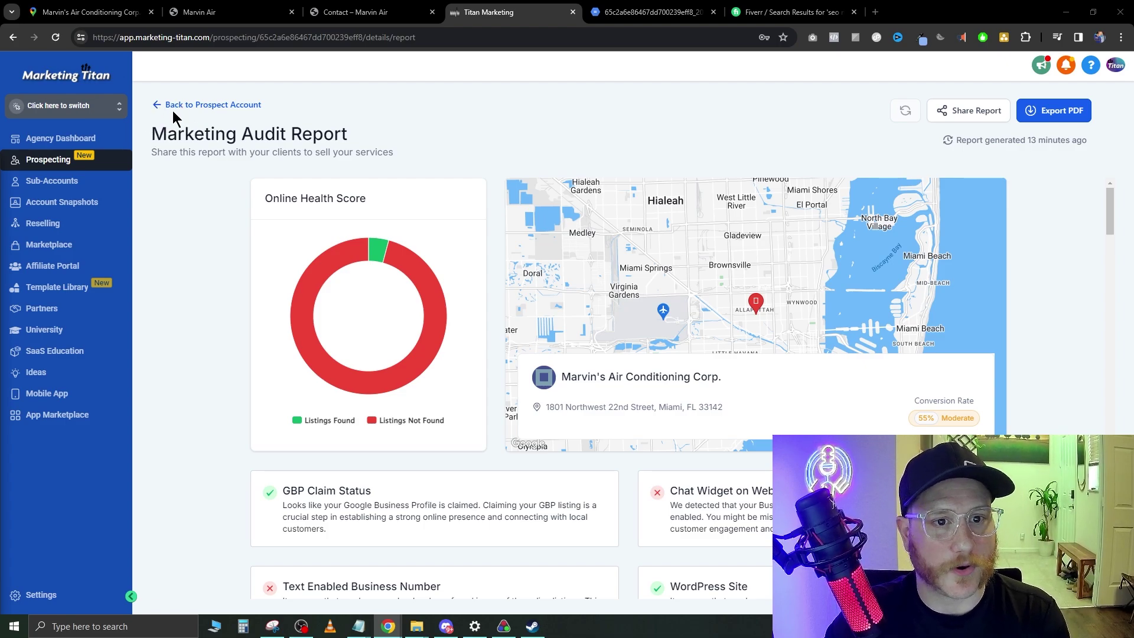
Step: Switch to the Marketing Titan agency location and go to Sites > Funnels
{"action": "left_click", "coordinate": [69, 110]}
{"action": "left_click", "coordinate": [224, 220]}
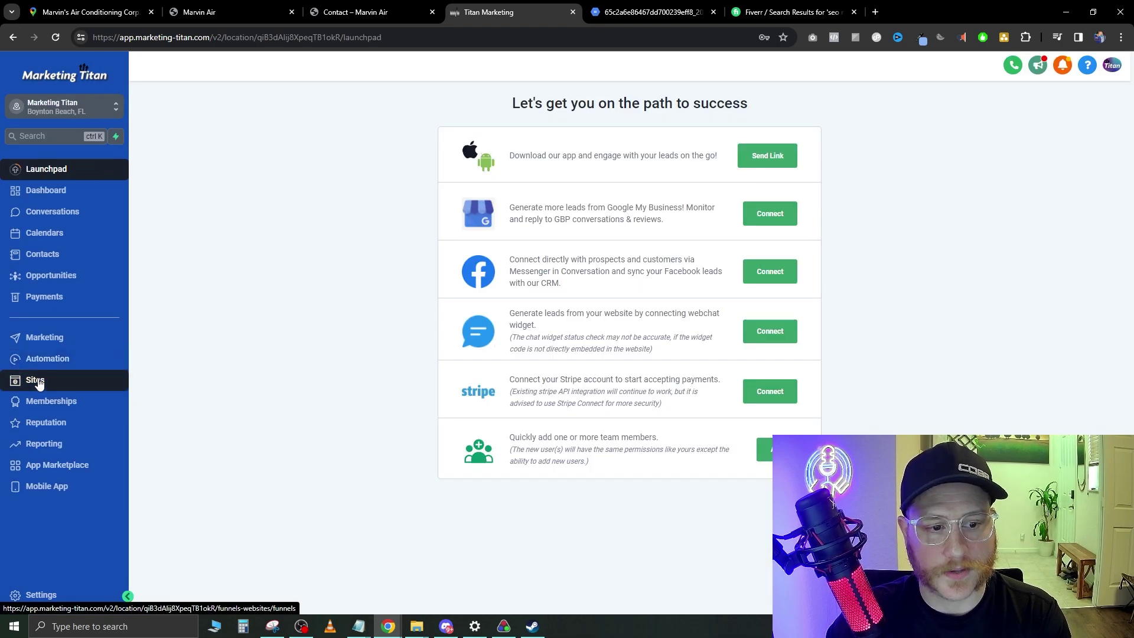
{"action": "left_click", "coordinate": [37, 382]}
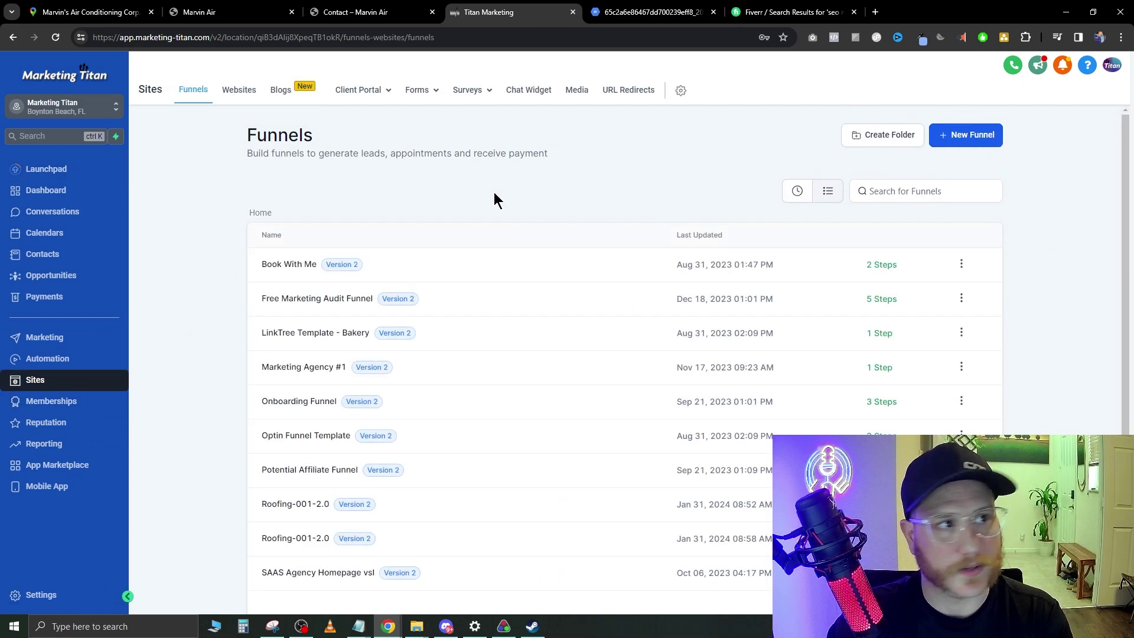
Step: Create a new funnel from the 'HVAC Consultation Appointments' template found by searching 'hv'
{"action": "left_click", "coordinate": [939, 132]}
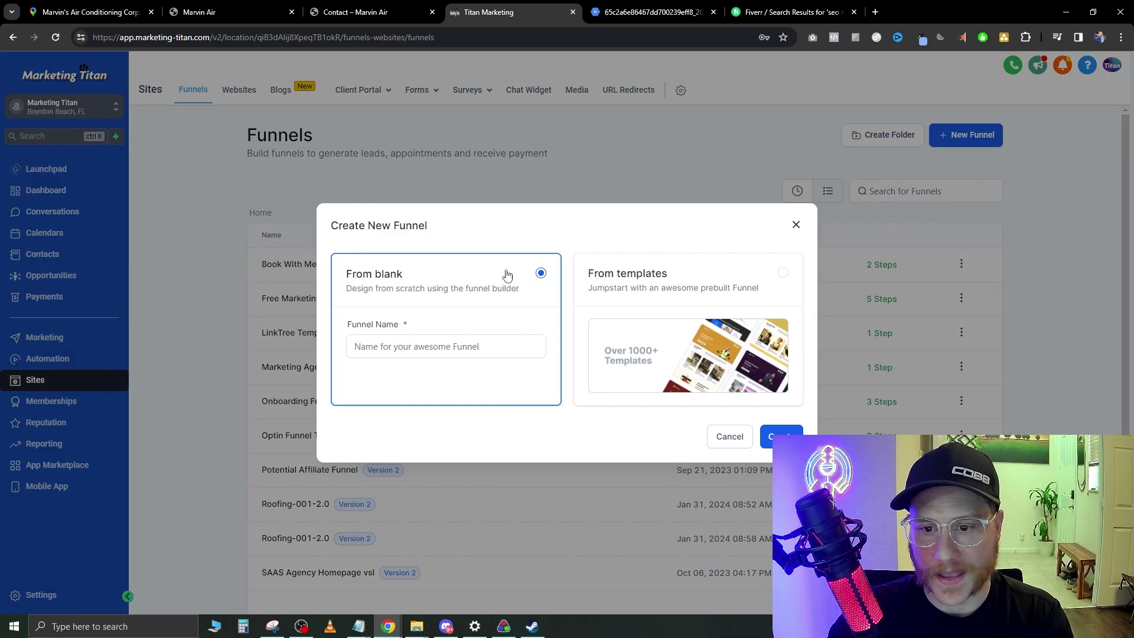
{"action": "left_click", "coordinate": [678, 288]}
{"action": "left_click", "coordinate": [776, 437]}
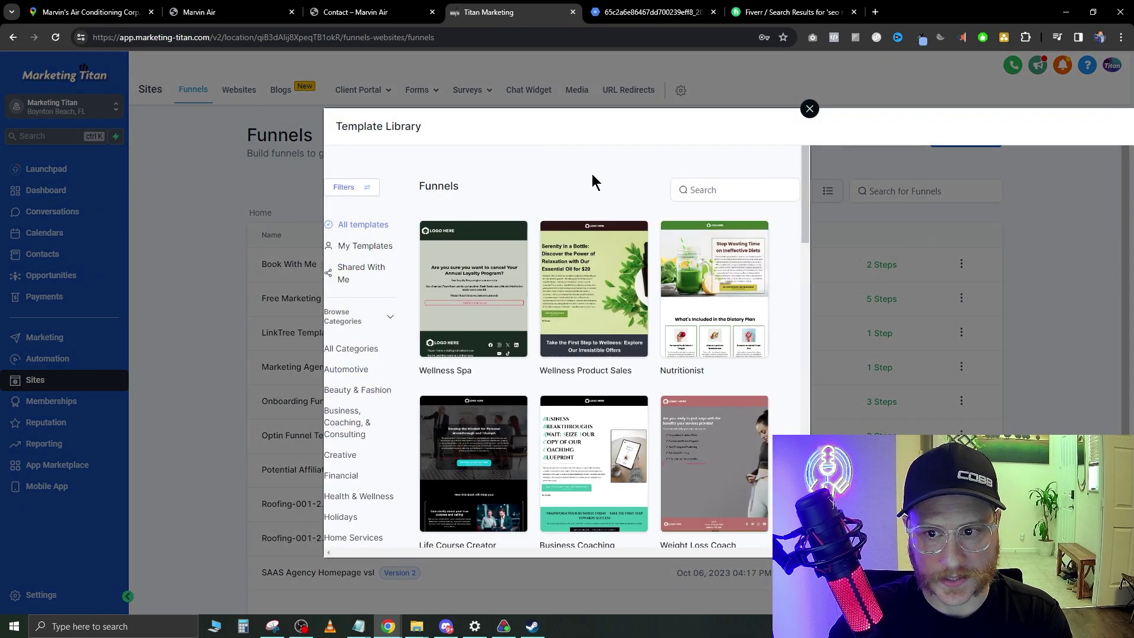
{"action": "left_click", "coordinate": [709, 194]}
{"action": "type", "text": "hvac"}
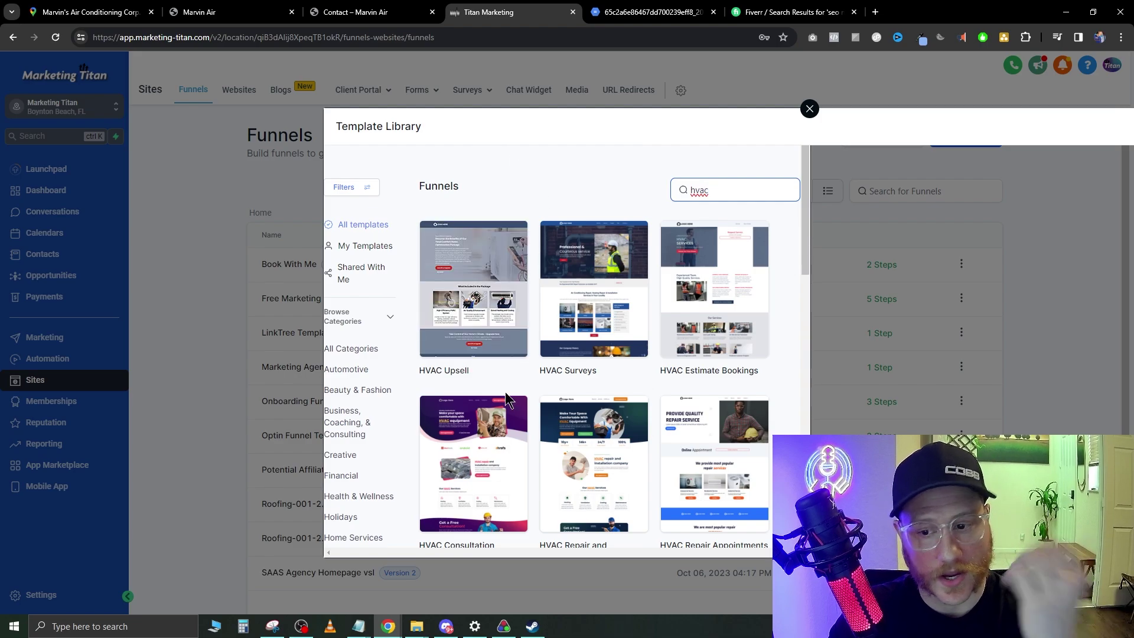
{"action": "scroll", "coordinate": [612, 356], "scroll_direction": "down", "scroll_amount": 2}
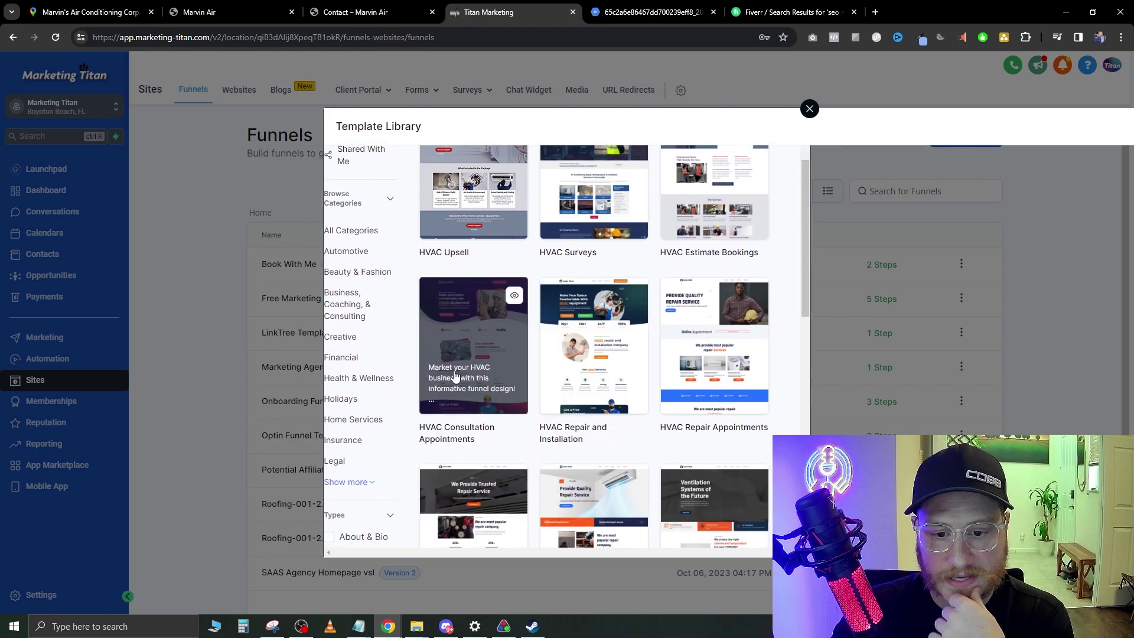
{"action": "scroll", "coordinate": [520, 364], "scroll_direction": "down", "scroll_amount": 5}
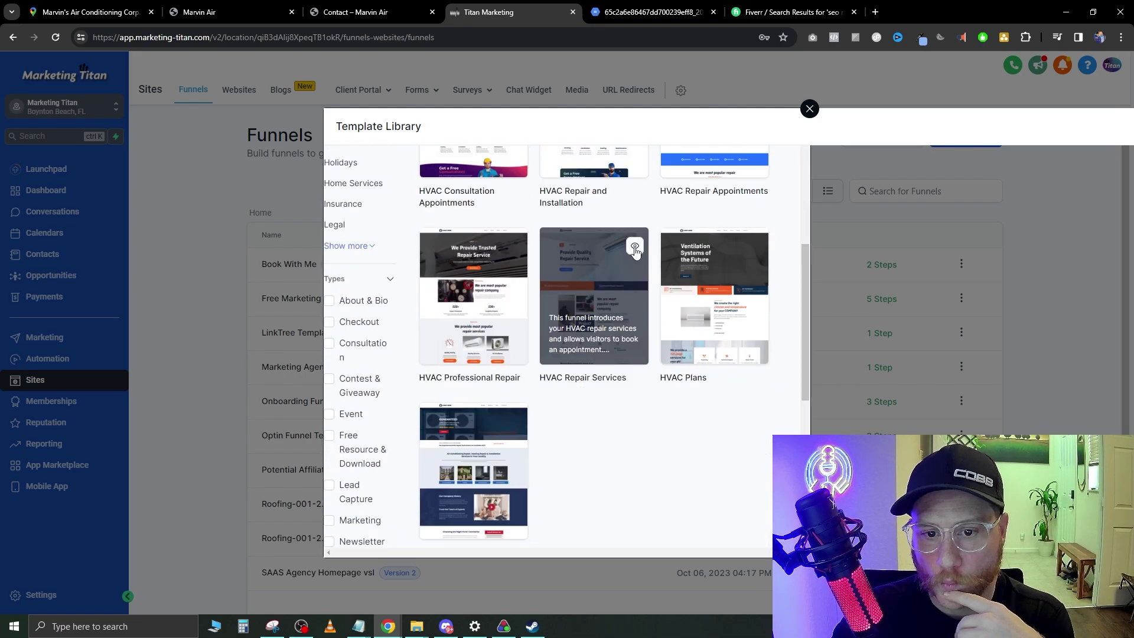
{"action": "left_click", "coordinate": [636, 254]}
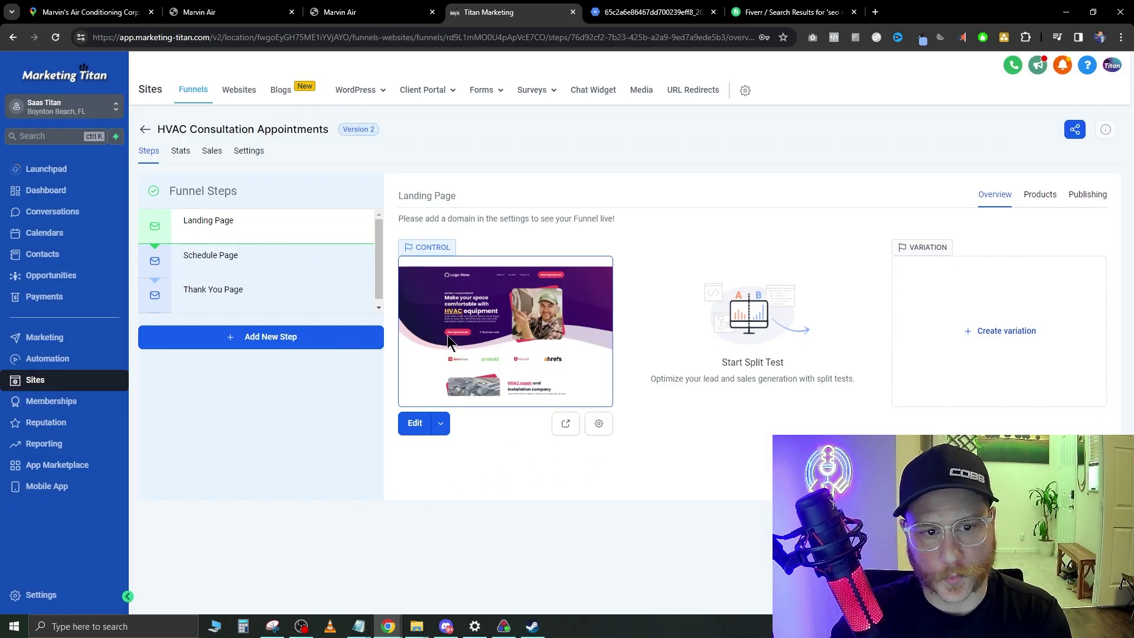
Step: Open the Landing Page in the page builder and scroll through its HVAC sections
{"action": "left_click", "coordinate": [415, 424]}
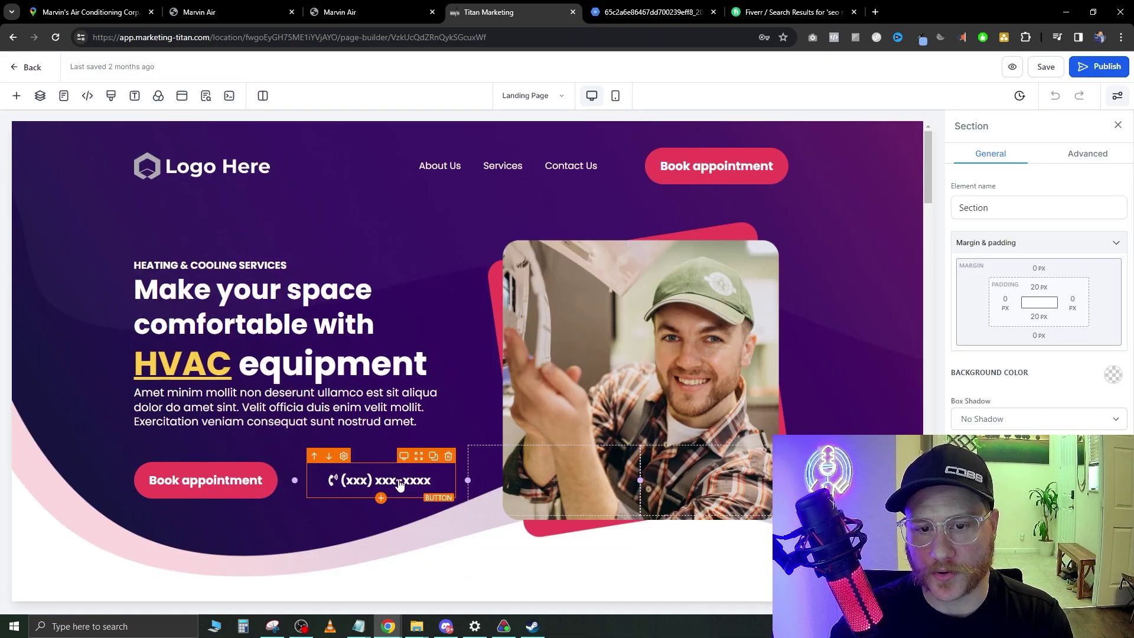
{"action": "scroll", "coordinate": [836, 377], "scroll_direction": "down", "scroll_amount": 2}
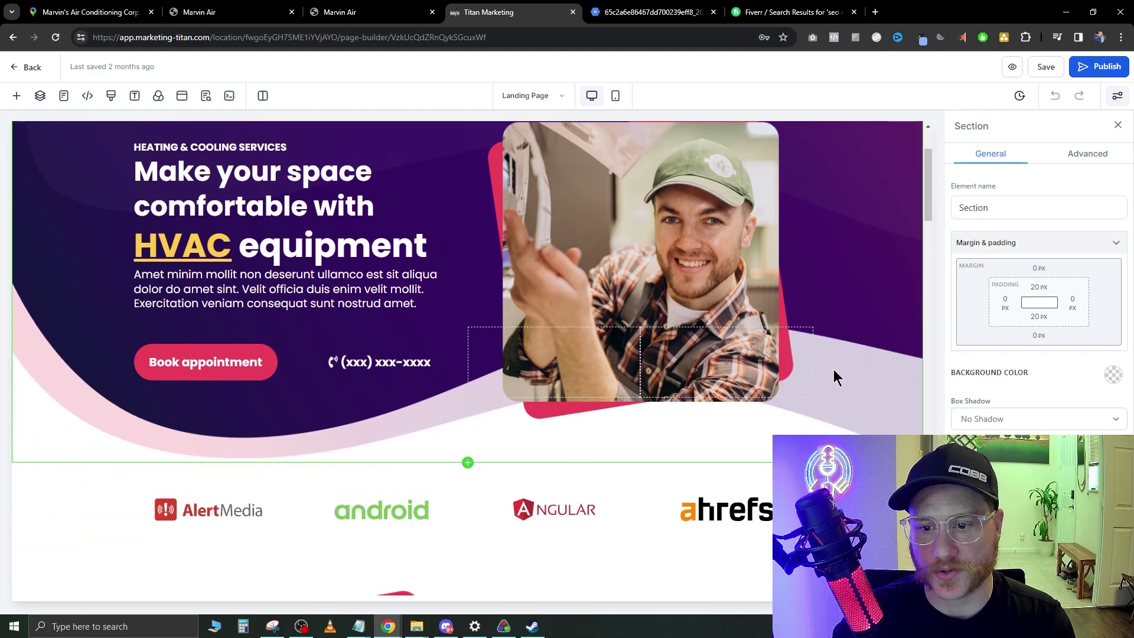
{"action": "scroll", "coordinate": [851, 372], "scroll_direction": "down", "scroll_amount": 4}
{"action": "scroll", "coordinate": [827, 388], "scroll_direction": "down", "scroll_amount": 2}
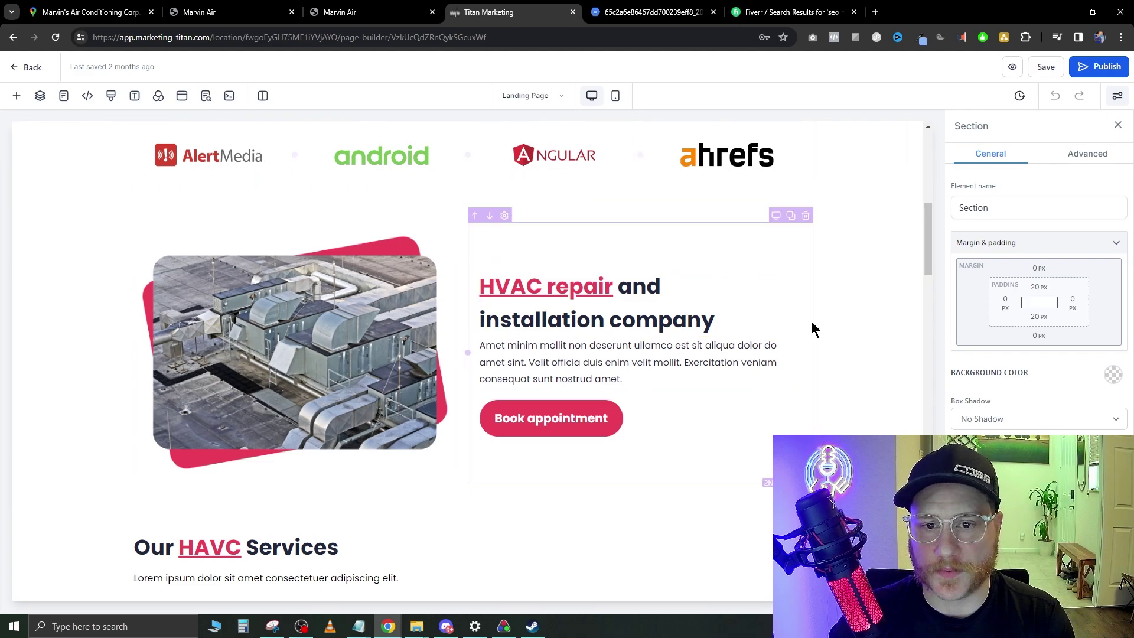
{"action": "scroll", "coordinate": [807, 408], "scroll_direction": "down", "scroll_amount": 10}
{"action": "scroll", "coordinate": [828, 400], "scroll_direction": "down", "scroll_amount": 17}
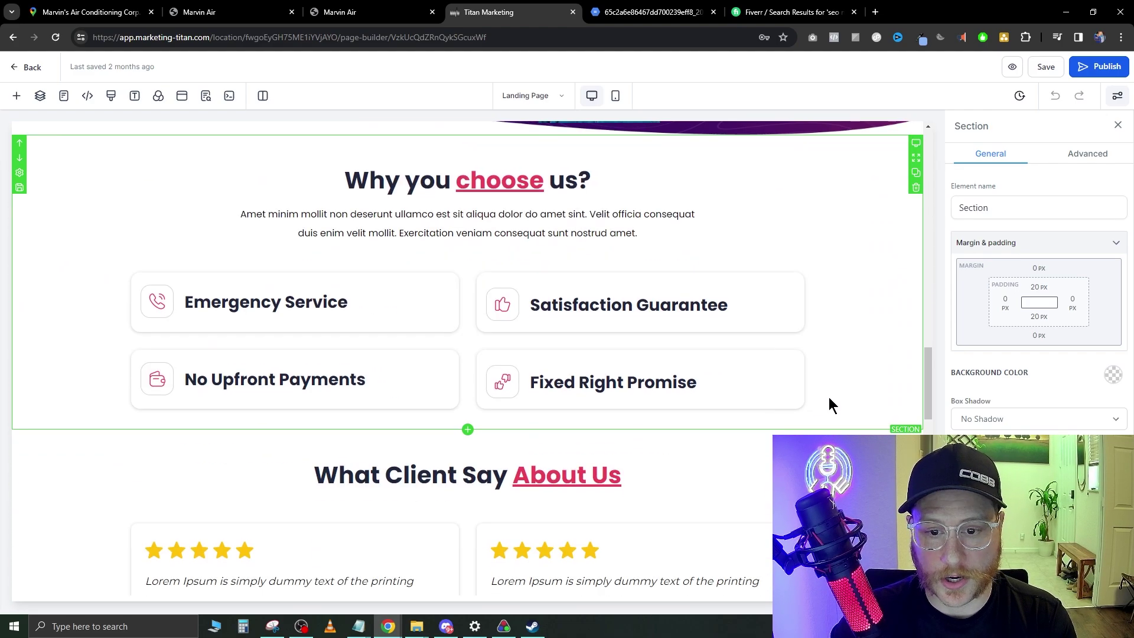
{"action": "scroll", "coordinate": [818, 413], "scroll_direction": "down", "scroll_amount": 4}
{"action": "scroll", "coordinate": [819, 414], "scroll_direction": "up", "scroll_amount": 9}
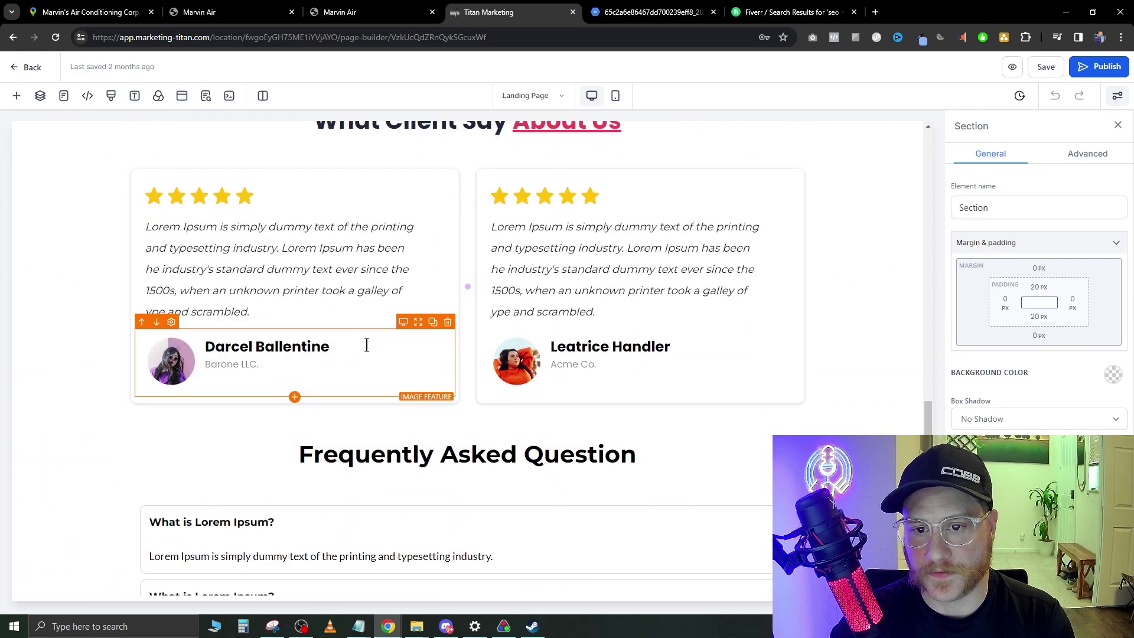
{"action": "scroll", "coordinate": [600, 423], "scroll_direction": "down", "scroll_amount": 5}
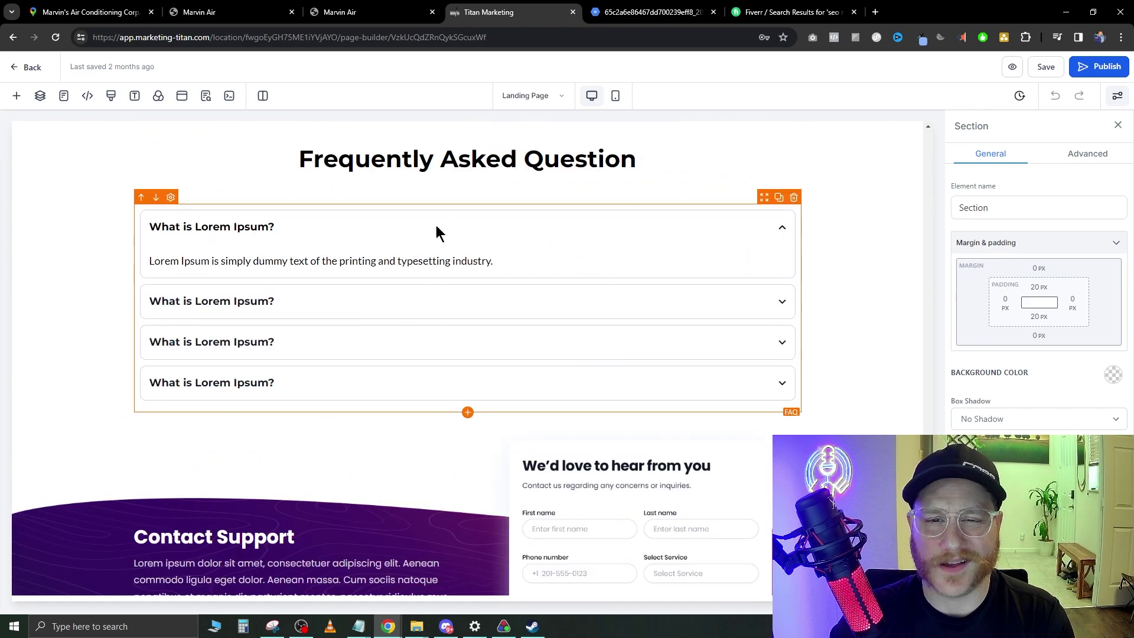
Step: Select the Frequently Asked Question section and review the rest of the landing page
{"action": "left_click", "coordinate": [463, 161]}
{"action": "left_click", "coordinate": [896, 376]}
{"action": "scroll", "coordinate": [896, 366], "scroll_direction": "down", "scroll_amount": 6}
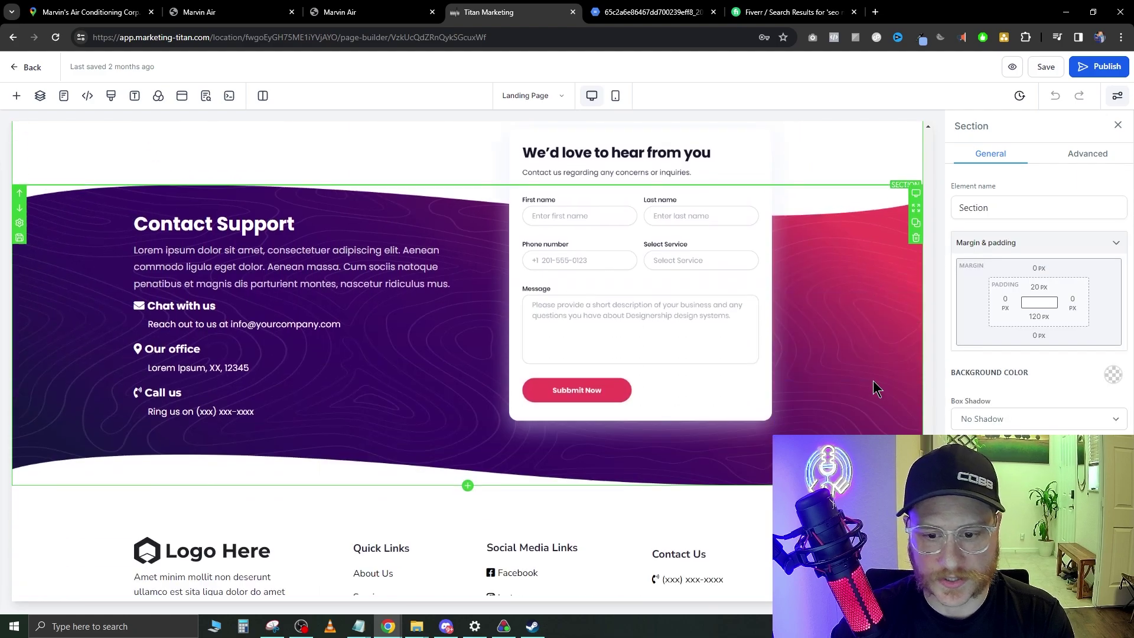
{"action": "scroll", "coordinate": [877, 385], "scroll_direction": "up", "scroll_amount": 1}
{"action": "scroll", "coordinate": [861, 183], "scroll_direction": "up", "scroll_amount": 20}
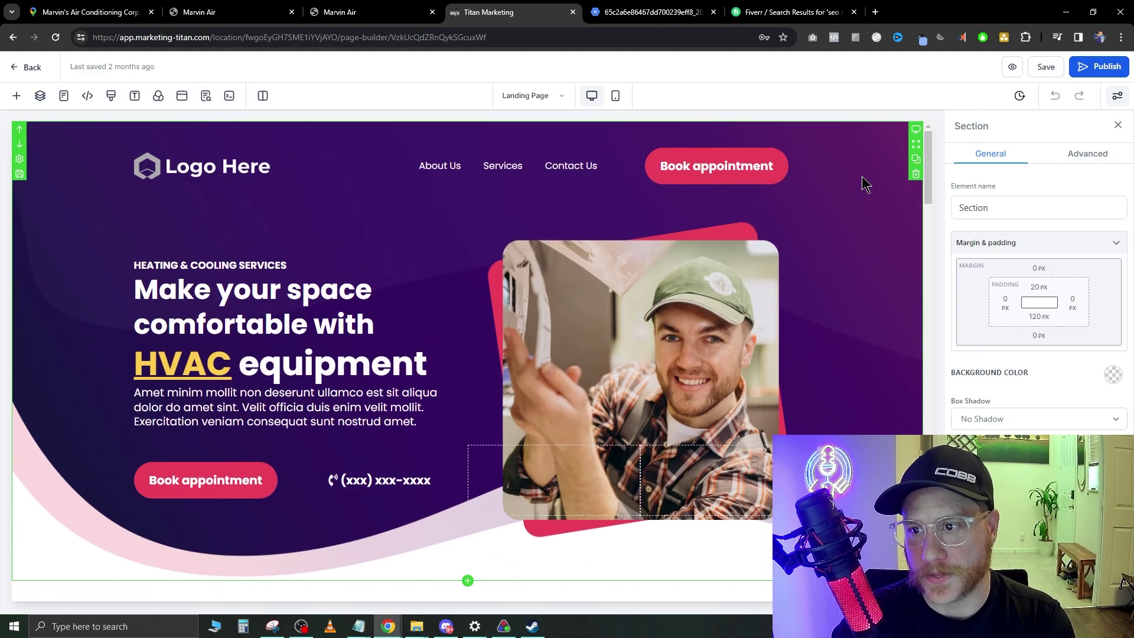
{"action": "scroll", "coordinate": [752, 448], "scroll_direction": "down", "scroll_amount": 12}
{"action": "scroll", "coordinate": [710, 457], "scroll_direction": "down", "scroll_amount": 8}
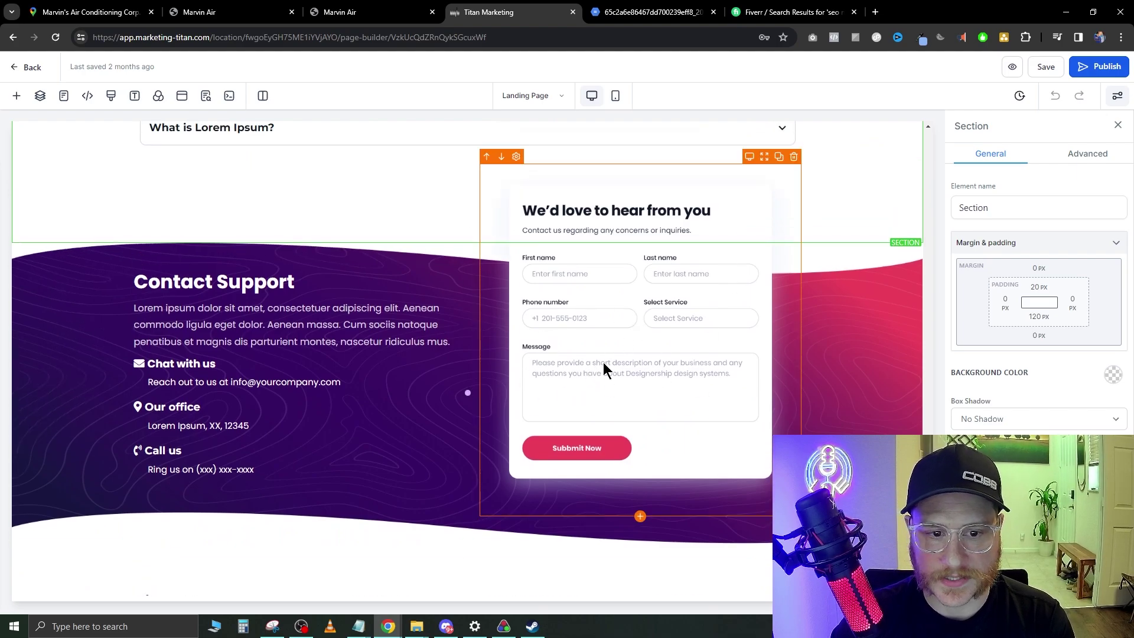
{"action": "scroll", "coordinate": [606, 370], "scroll_direction": "up", "scroll_amount": 20}
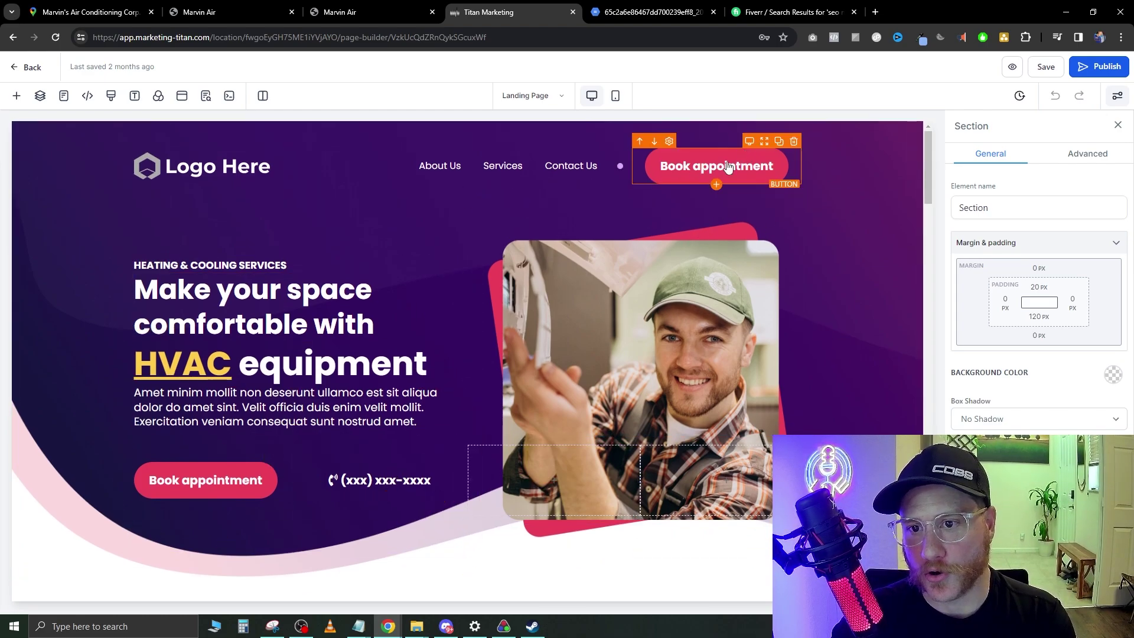
{"action": "scroll", "coordinate": [304, 499], "scroll_direction": "down", "scroll_amount": 6}
{"action": "scroll", "coordinate": [502, 378], "scroll_direction": "down", "scroll_amount": 6}
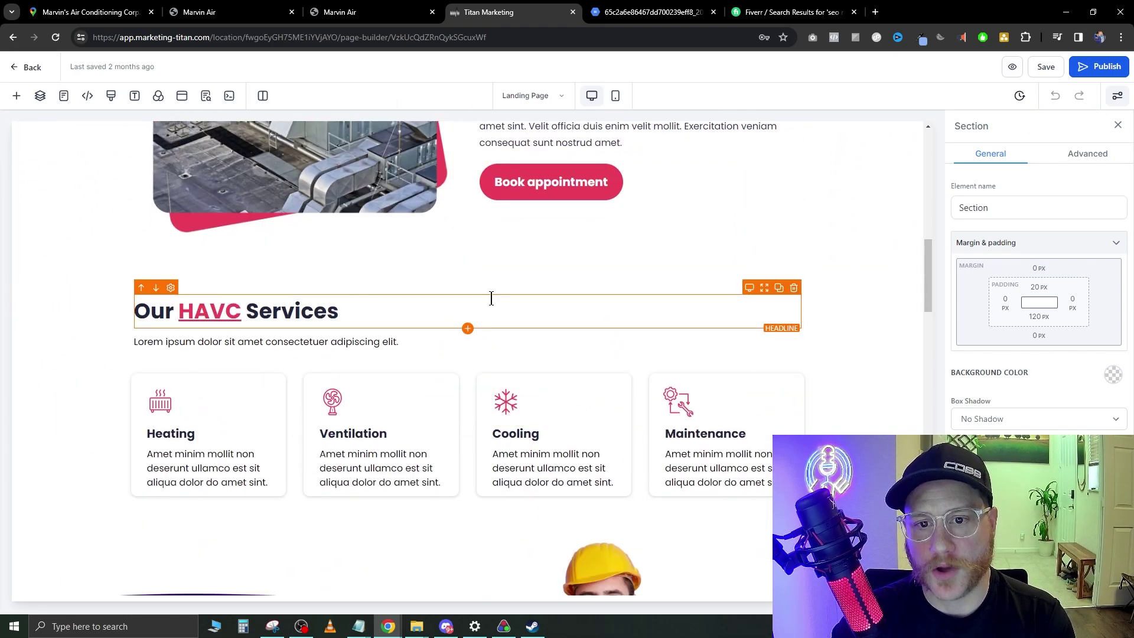
{"action": "scroll", "coordinate": [491, 301], "scroll_direction": "down", "scroll_amount": 5}
{"action": "scroll", "coordinate": [518, 367], "scroll_direction": "down", "scroll_amount": 15}
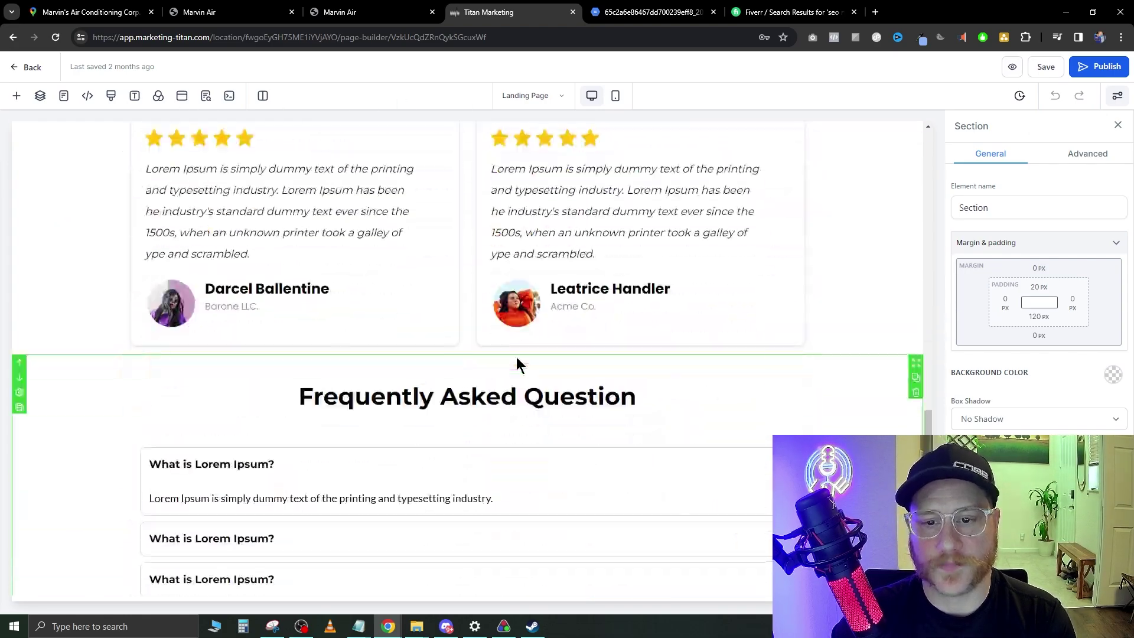
{"action": "scroll", "coordinate": [534, 393], "scroll_direction": "down", "scroll_amount": 6}
{"action": "scroll", "coordinate": [538, 410], "scroll_direction": "down", "scroll_amount": 4}
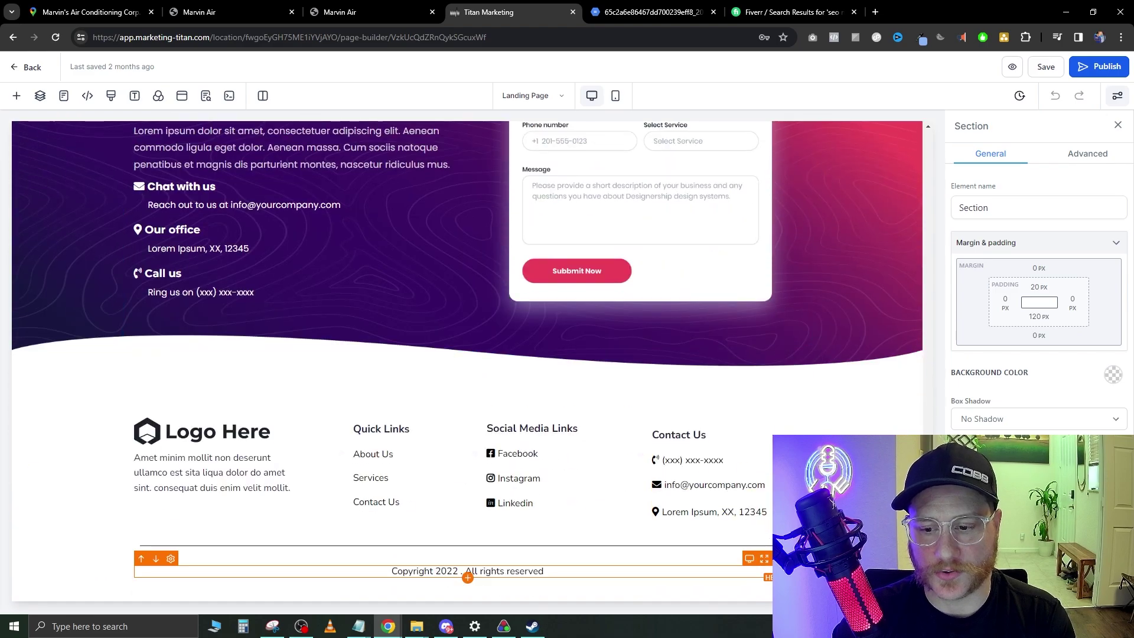
{"action": "scroll", "coordinate": [650, 337], "scroll_direction": "up", "scroll_amount": 20}
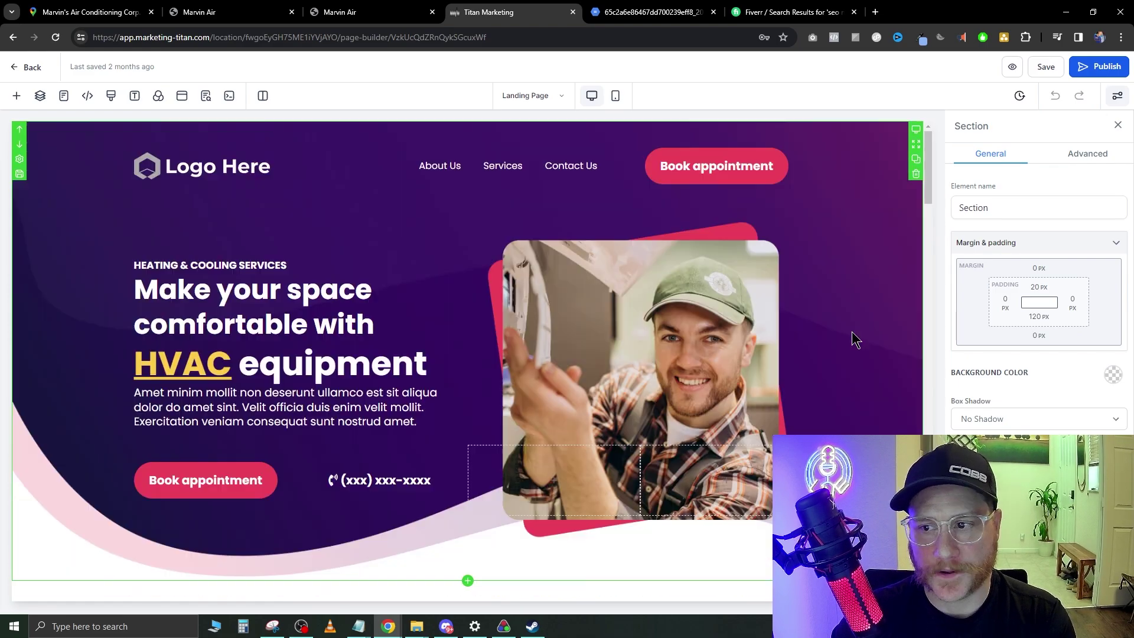